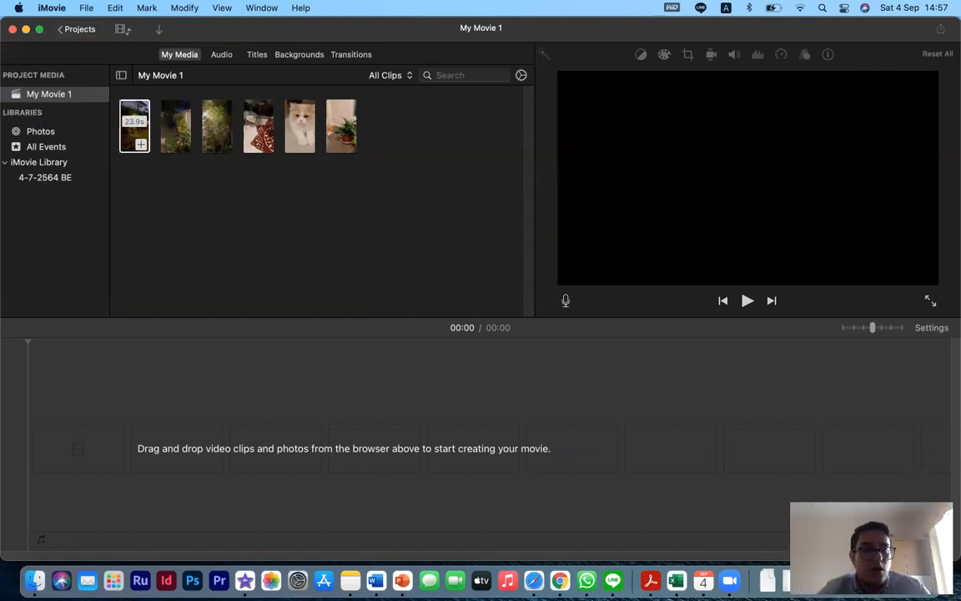
{"action": "left_click_drag", "start_coordinate": [139, 199], "coordinate": [367, 132]}
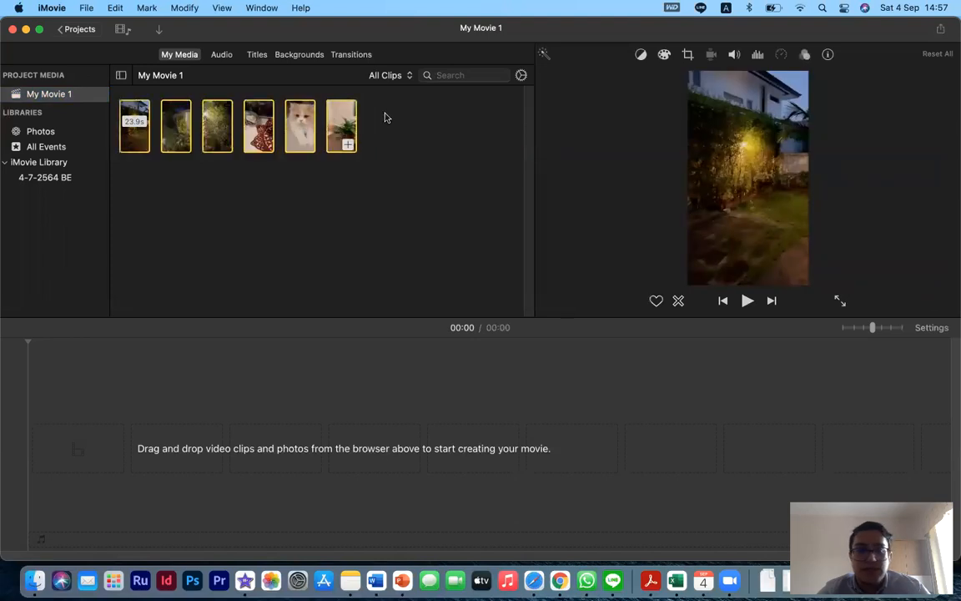
{"action": "left_click", "coordinate": [206, 211]}
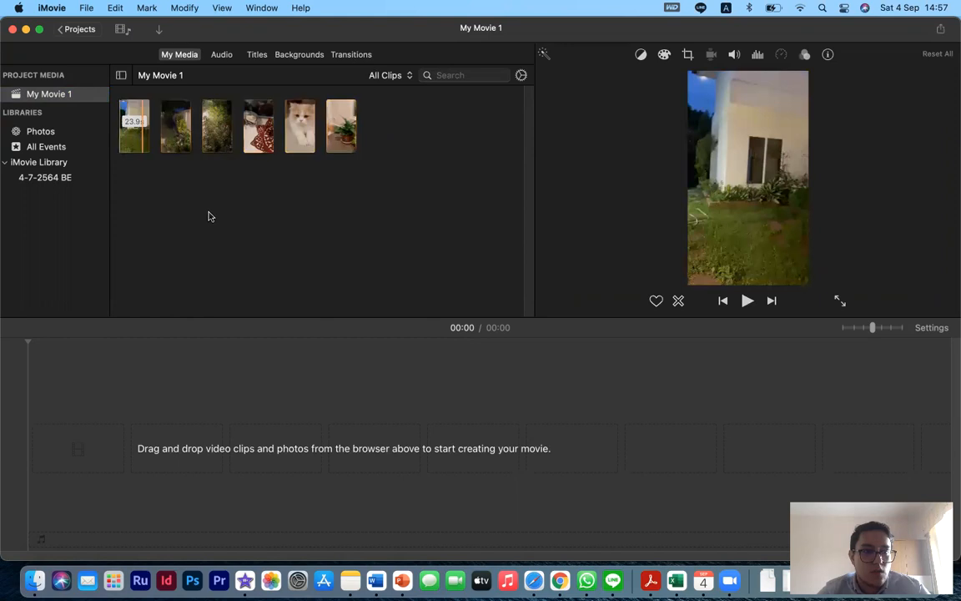
{"action": "left_click_drag", "start_coordinate": [132, 206], "coordinate": [398, 150]}
{"action": "left_click", "coordinate": [335, 218]}
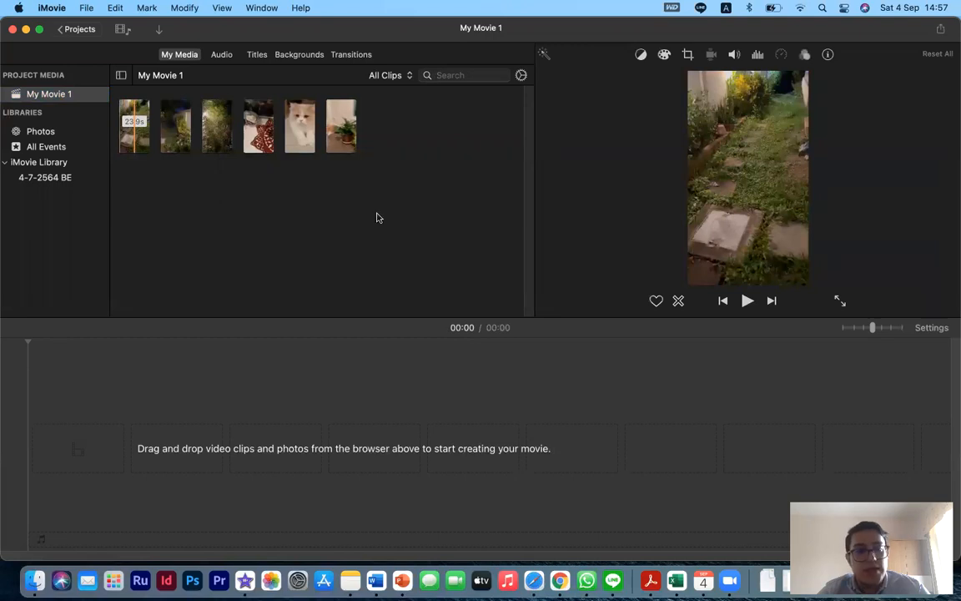
- Select all six media clips and add them to the movie timeline
{"action": "left_click_drag", "start_coordinate": [135, 211], "coordinate": [414, 137]}
{"action": "left_click_drag", "start_coordinate": [140, 148], "coordinate": [86, 432]}
{"action": "left_click", "coordinate": [202, 371]}
{"action": "left_click", "coordinate": [38, 369]}
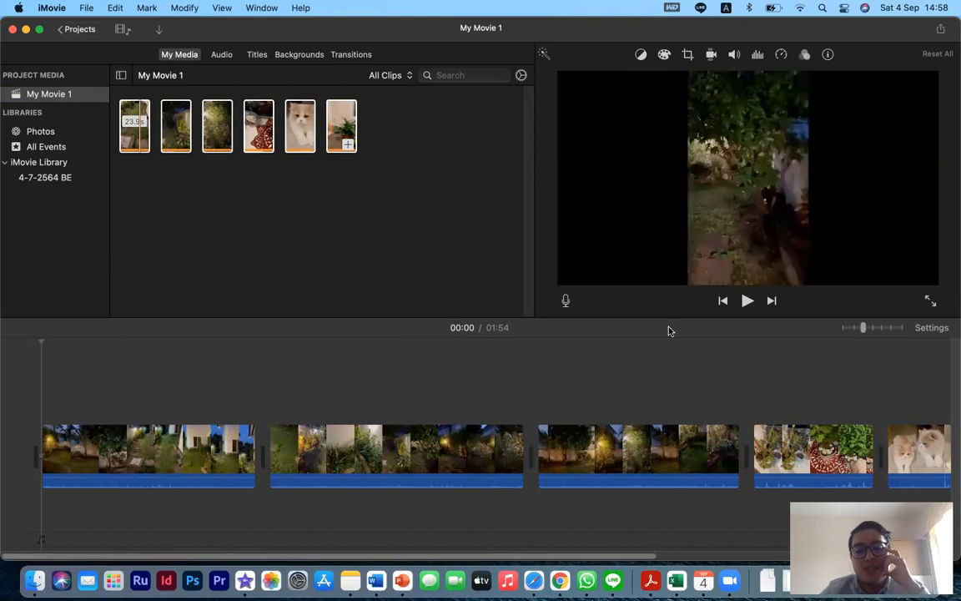
- Play and pause the movie preview to review the opening of the first clip
{"action": "left_click", "coordinate": [748, 301]}
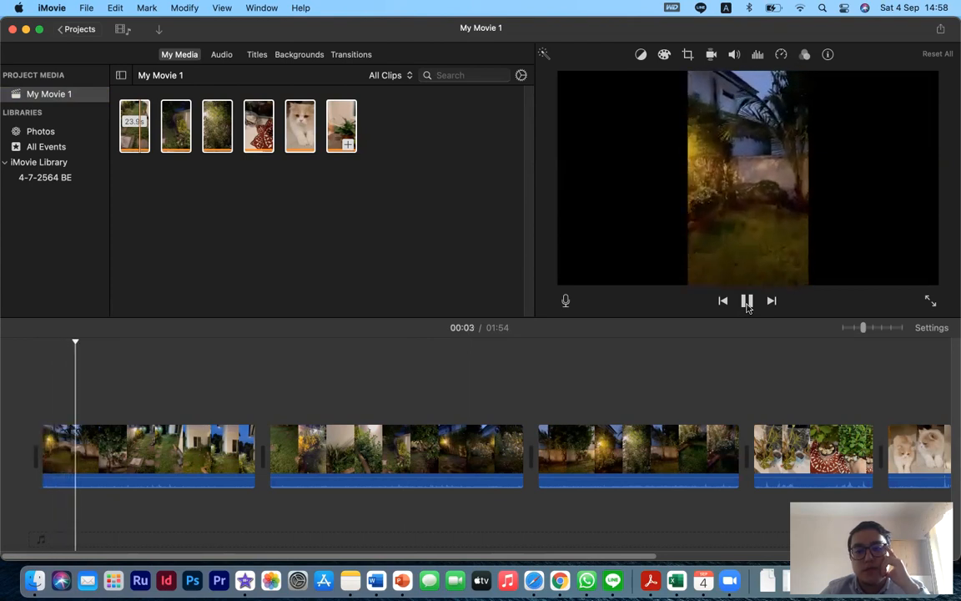
{"action": "left_click", "coordinate": [747, 301]}
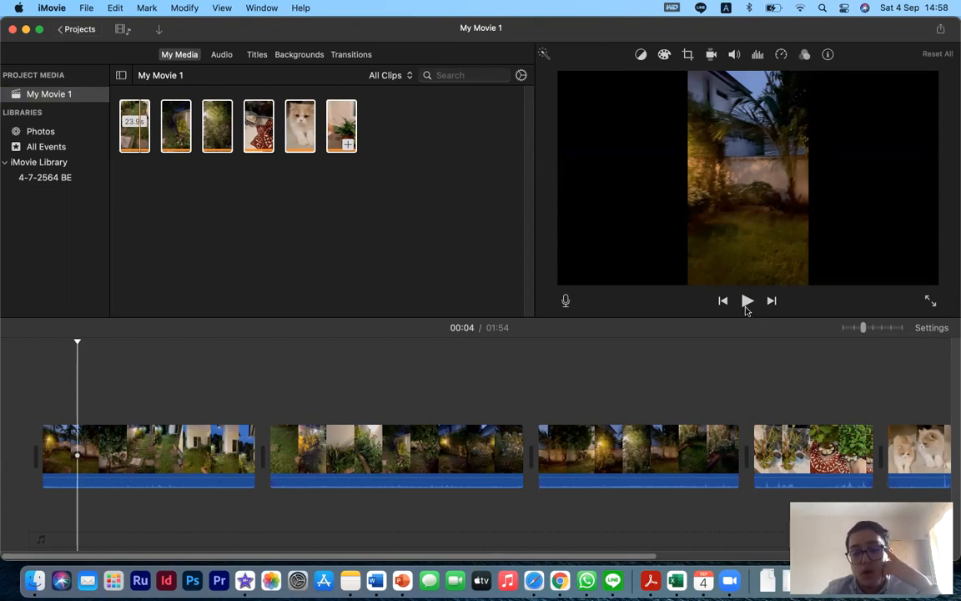
{"action": "left_click", "coordinate": [747, 302]}
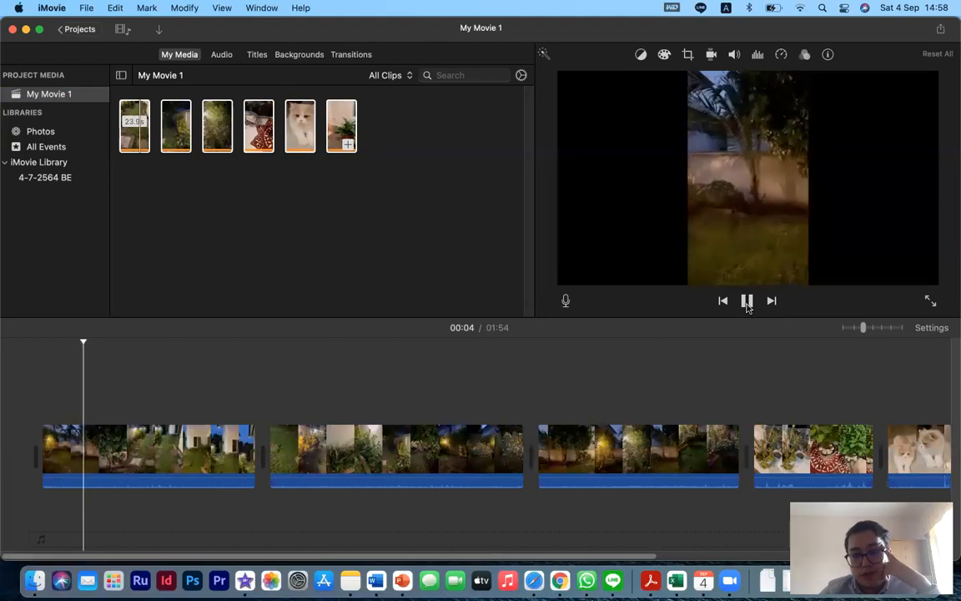
{"action": "left_click", "coordinate": [746, 302]}
{"action": "left_click", "coordinate": [747, 304]}
{"action": "left_click", "coordinate": [747, 304]}
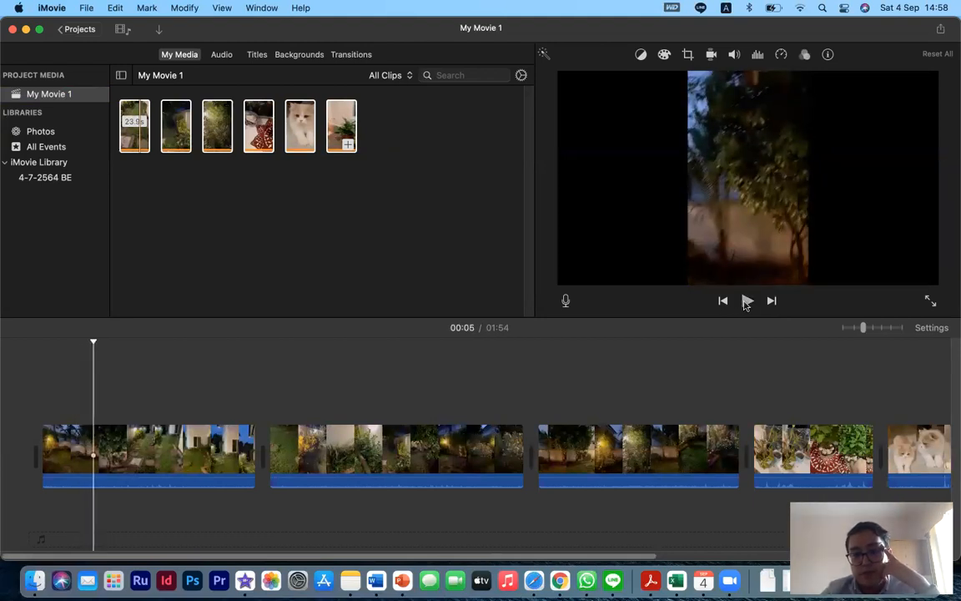
{"action": "left_click", "coordinate": [746, 302]}
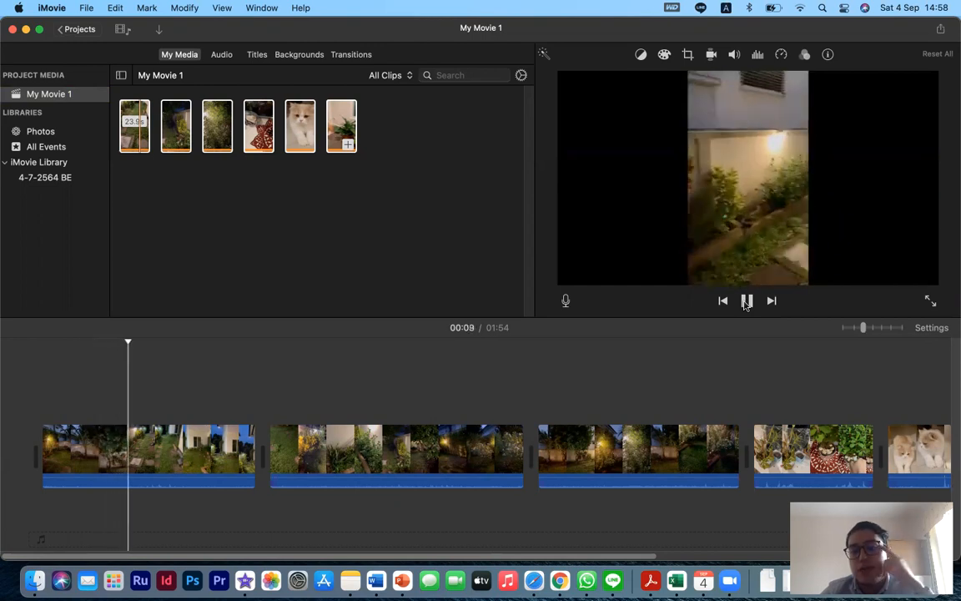
{"action": "left_click", "coordinate": [745, 302]}
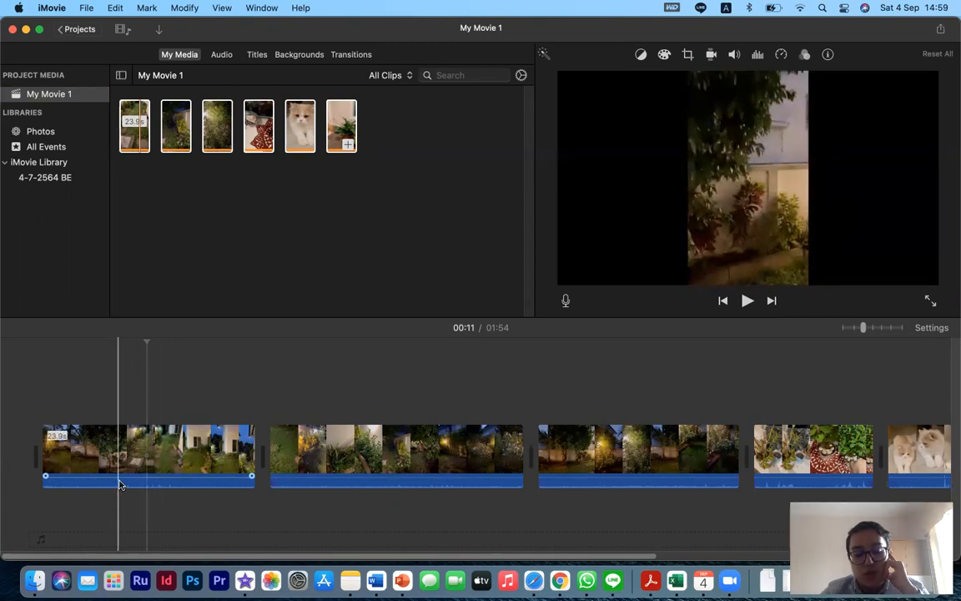
- Select the first clip, raise its audio volume level slightly, and preview the result
{"action": "left_click", "coordinate": [123, 443]}
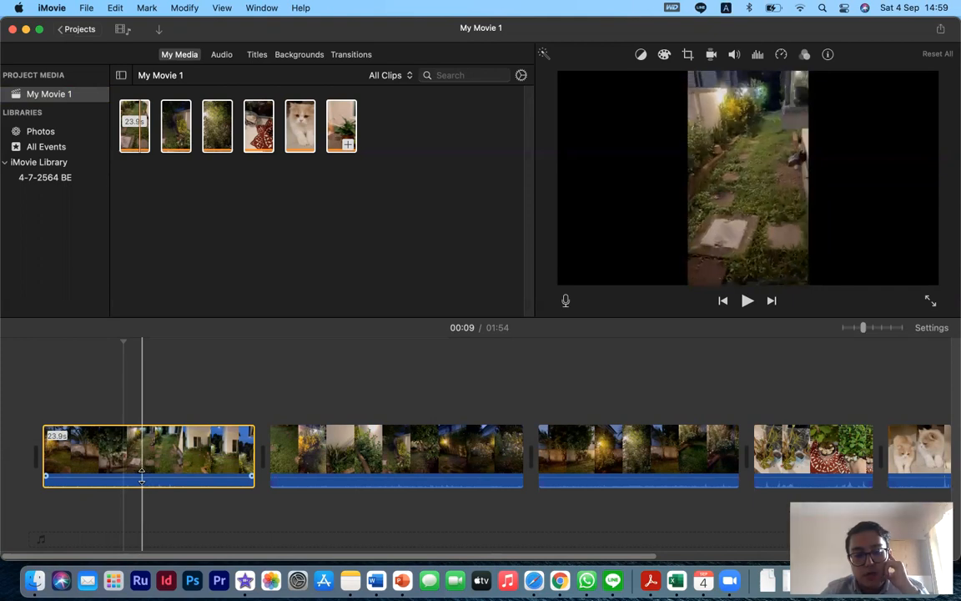
{"action": "left_click_drag", "start_coordinate": [143, 477], "coordinate": [142, 464]}
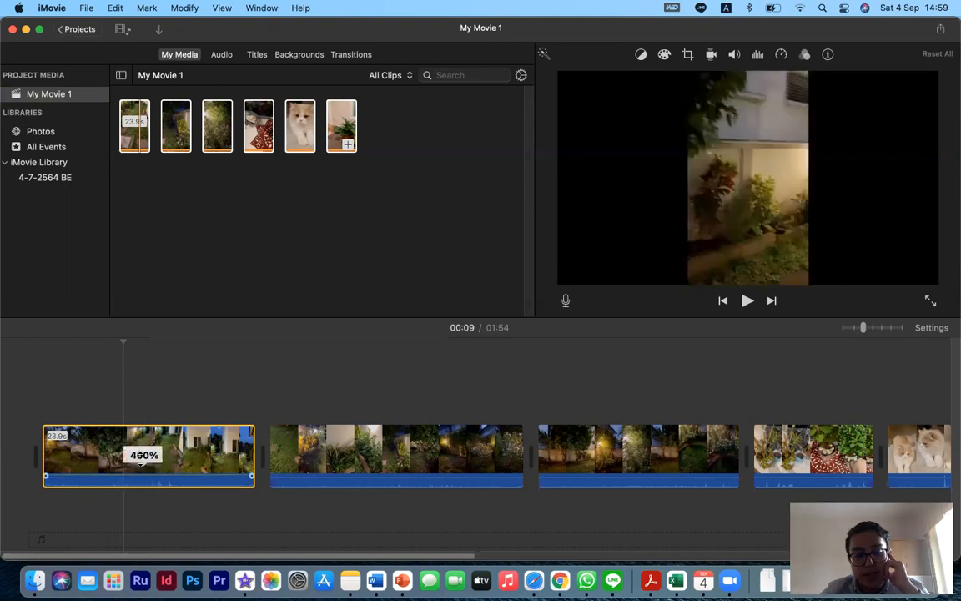
{"action": "left_click", "coordinate": [748, 302]}
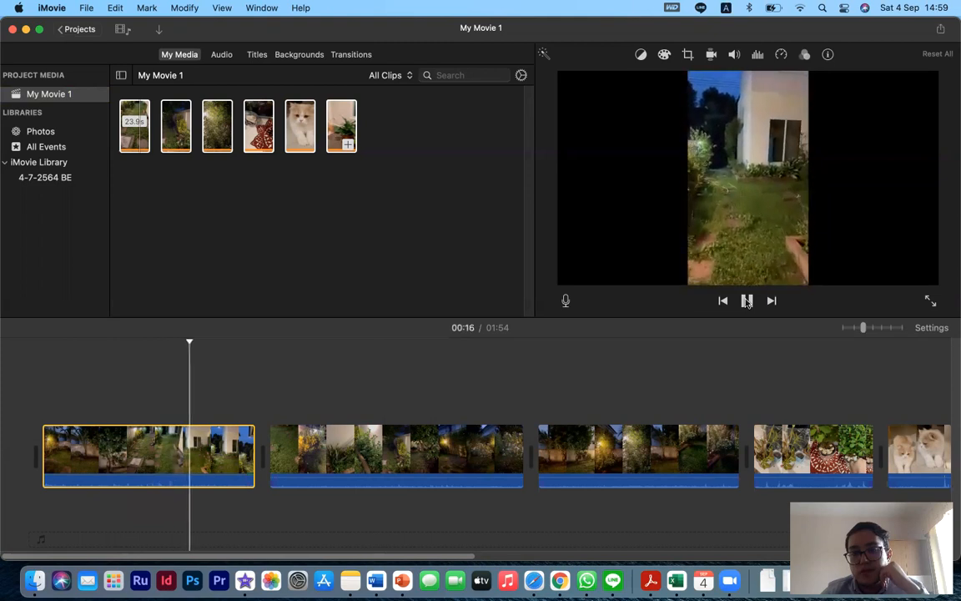
{"action": "left_click", "coordinate": [748, 301]}
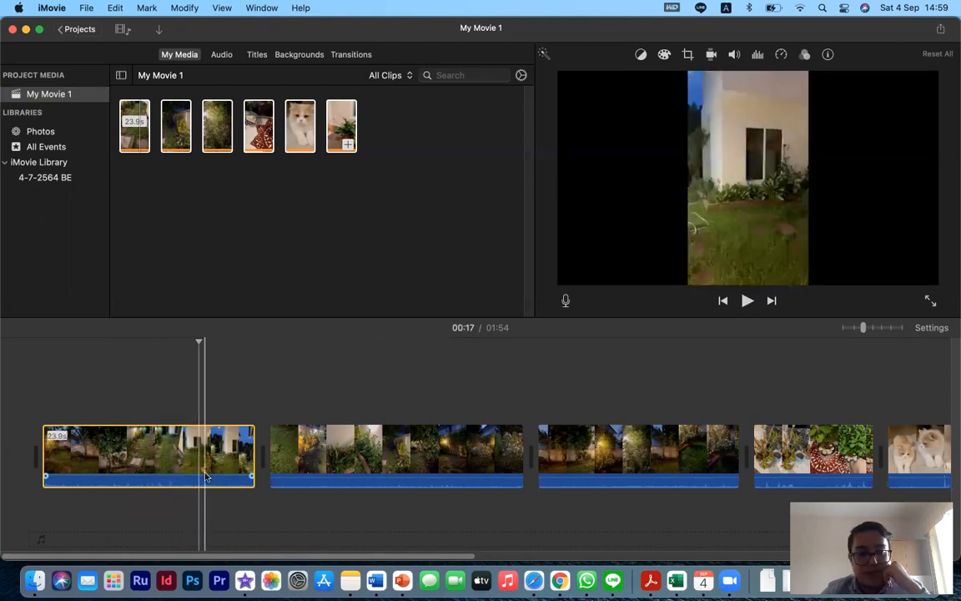
- Lower the first clip's audio volume level and preview the result
{"action": "left_click_drag", "start_coordinate": [162, 477], "coordinate": [161, 501]}
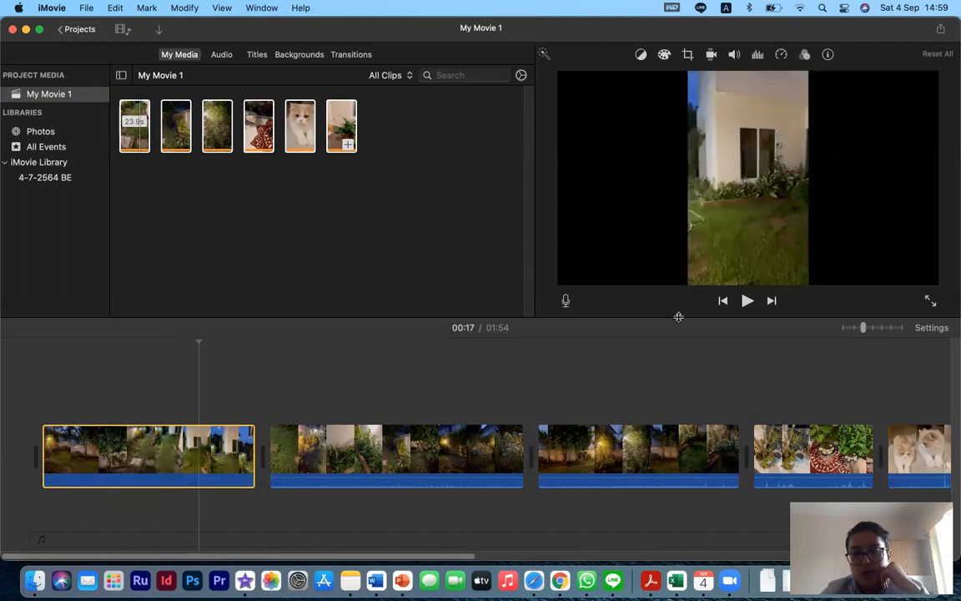
{"action": "left_click", "coordinate": [749, 301]}
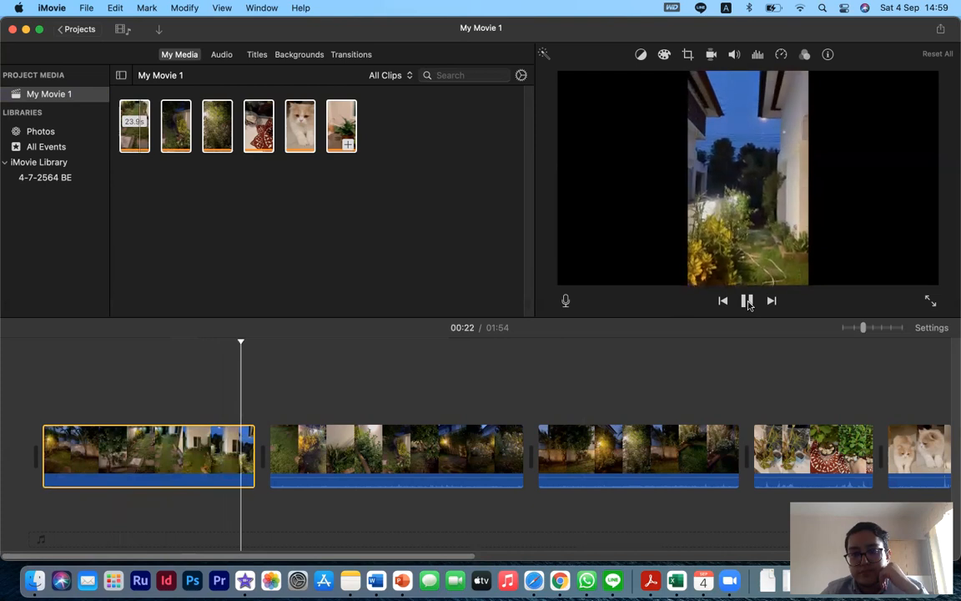
{"action": "left_click", "coordinate": [748, 302]}
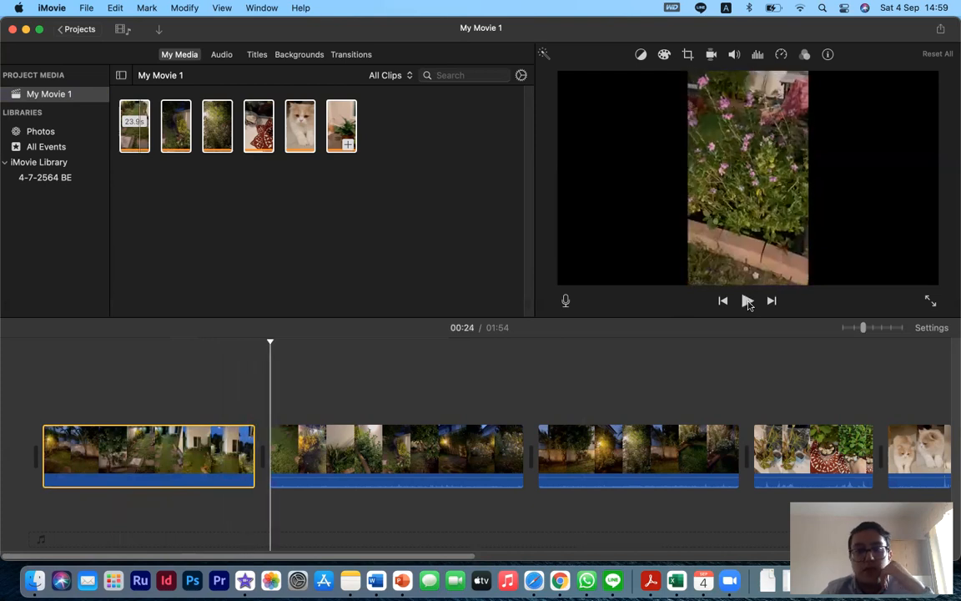
- Inspect the cut between the first and second clips in the Precision Editor, then close it
{"action": "left_click", "coordinate": [205, 455]}
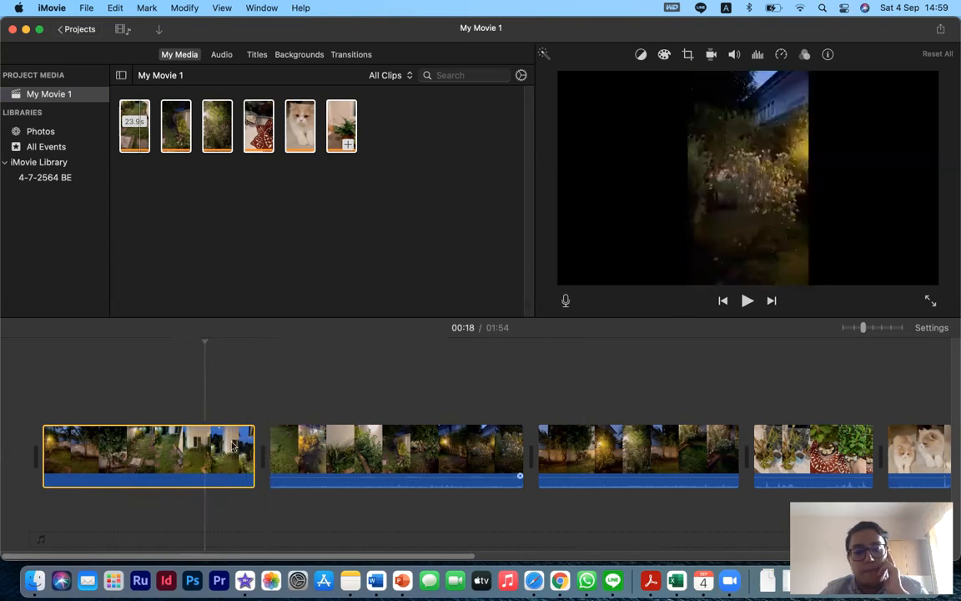
{"action": "left_click", "coordinate": [249, 407]}
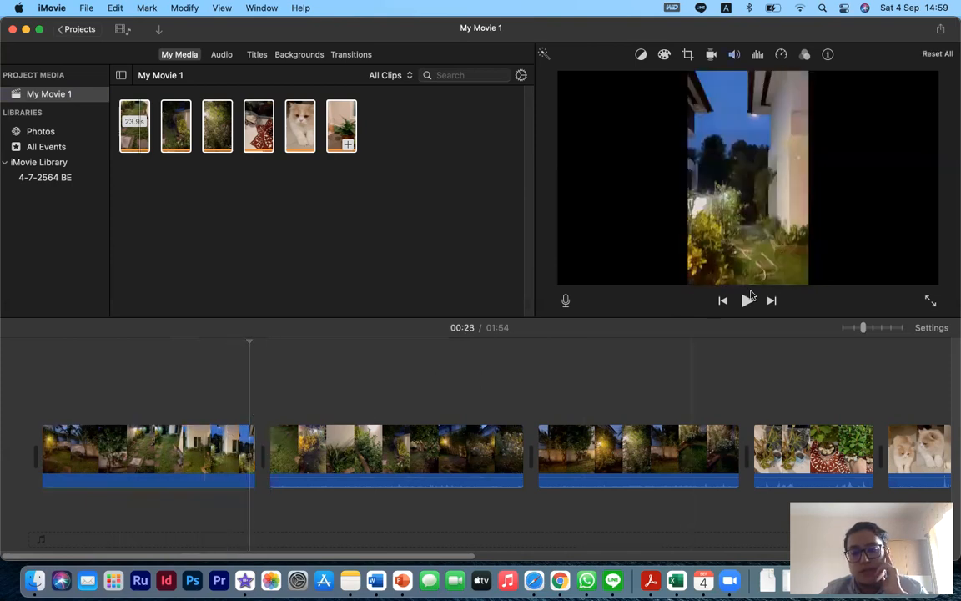
{"action": "left_click", "coordinate": [747, 300]}
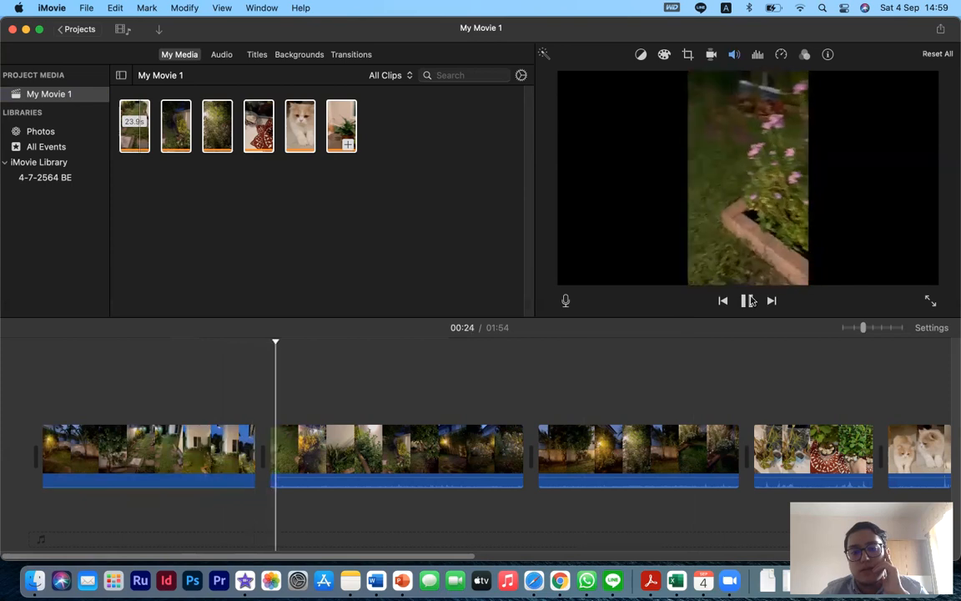
{"action": "left_click", "coordinate": [747, 300]}
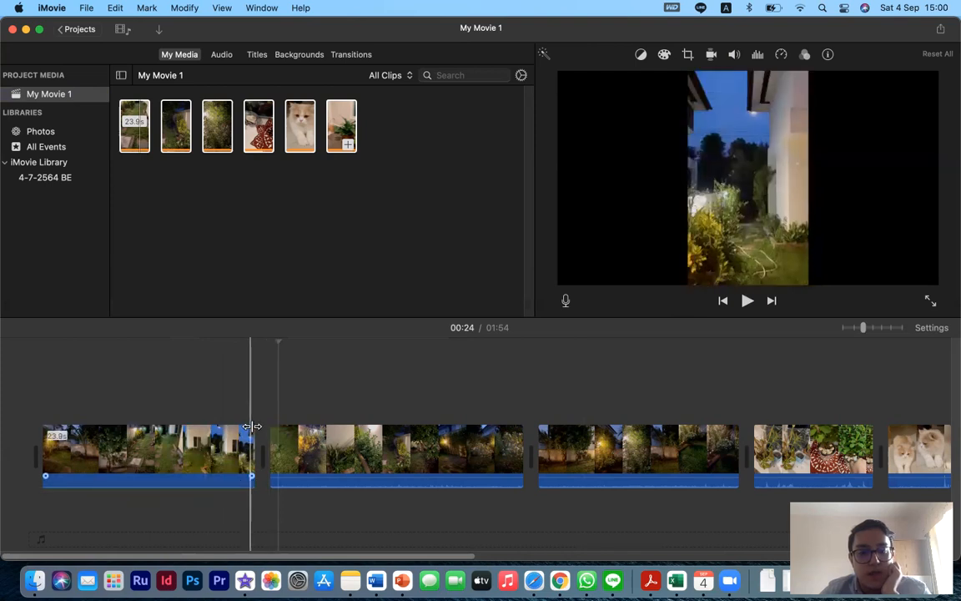
{"action": "double_click", "coordinate": [258, 458]}
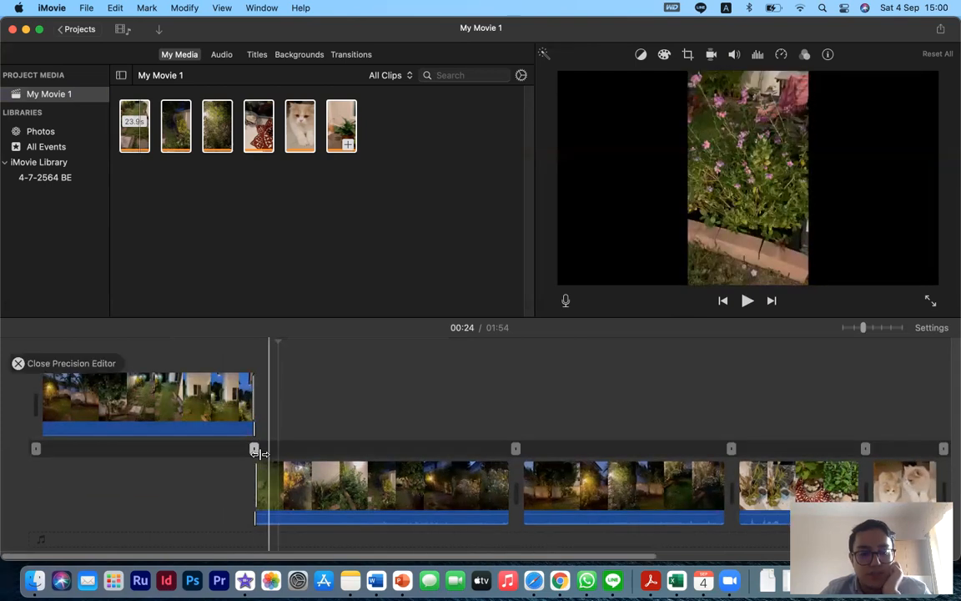
{"action": "key", "text": "Return"}
{"action": "left_click", "coordinate": [243, 450]}
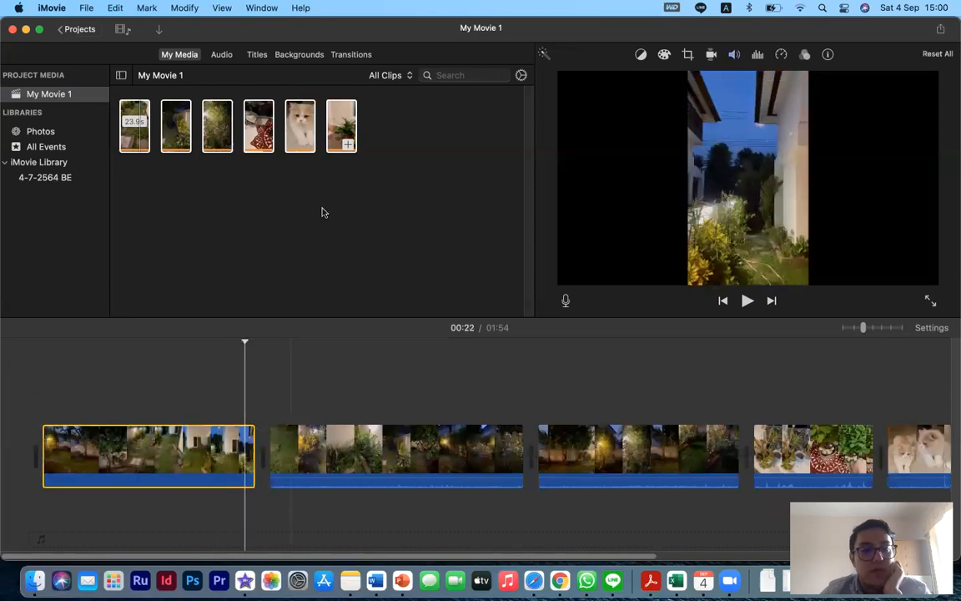
- Browse the transitions and apply Cross Dissolve at the cut between the first and second clips
{"action": "left_click", "coordinate": [351, 55]}
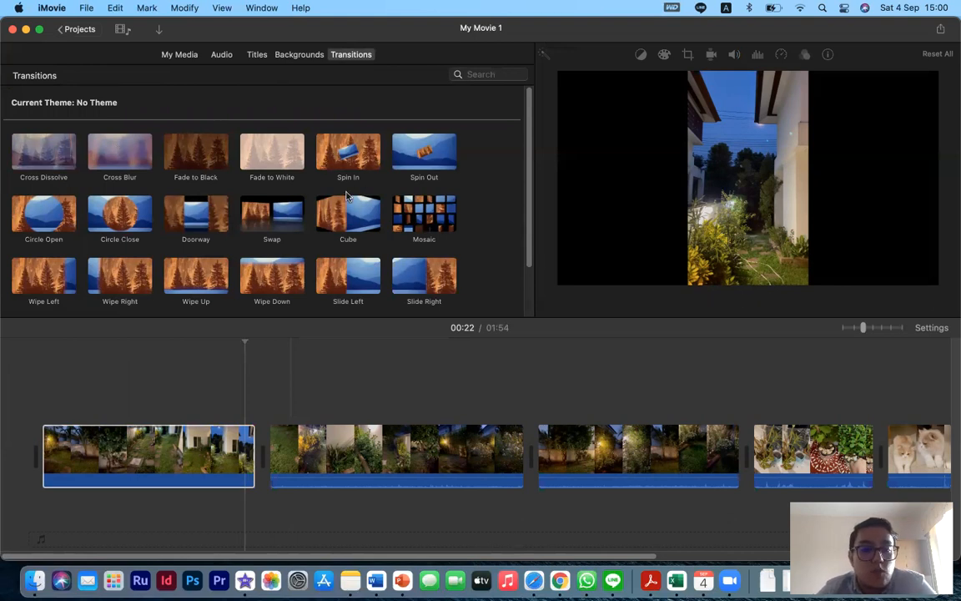
{"action": "scroll", "coordinate": [261, 235], "scroll_direction": "down", "scroll_amount": 3}
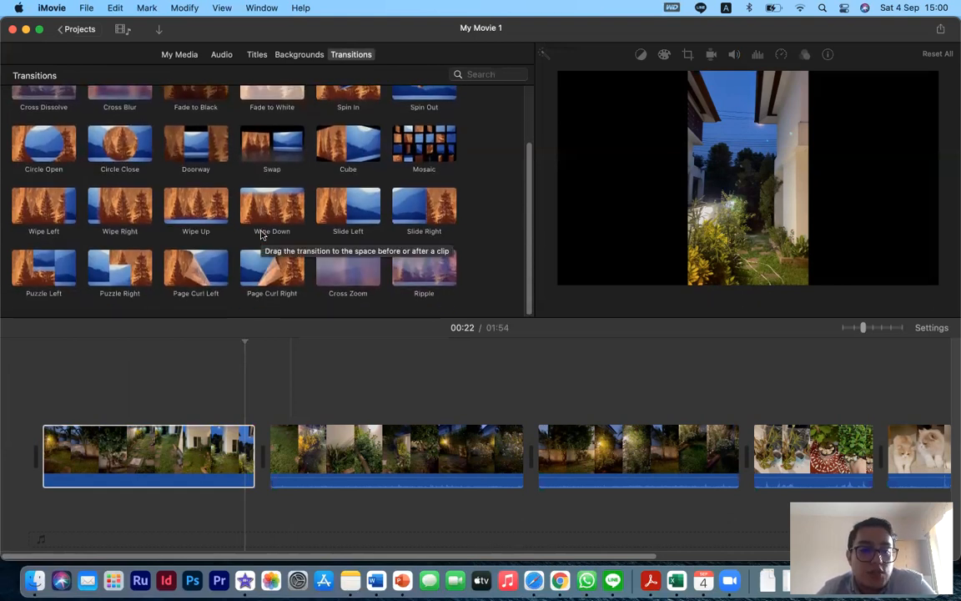
{"action": "scroll", "coordinate": [261, 234], "scroll_direction": "up", "scroll_amount": 3}
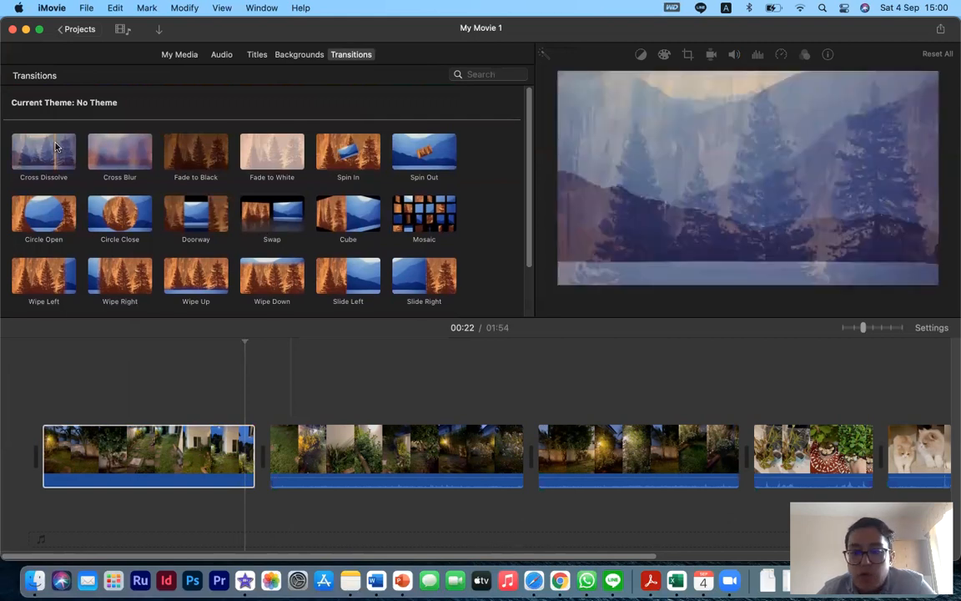
{"action": "left_click", "coordinate": [55, 146]}
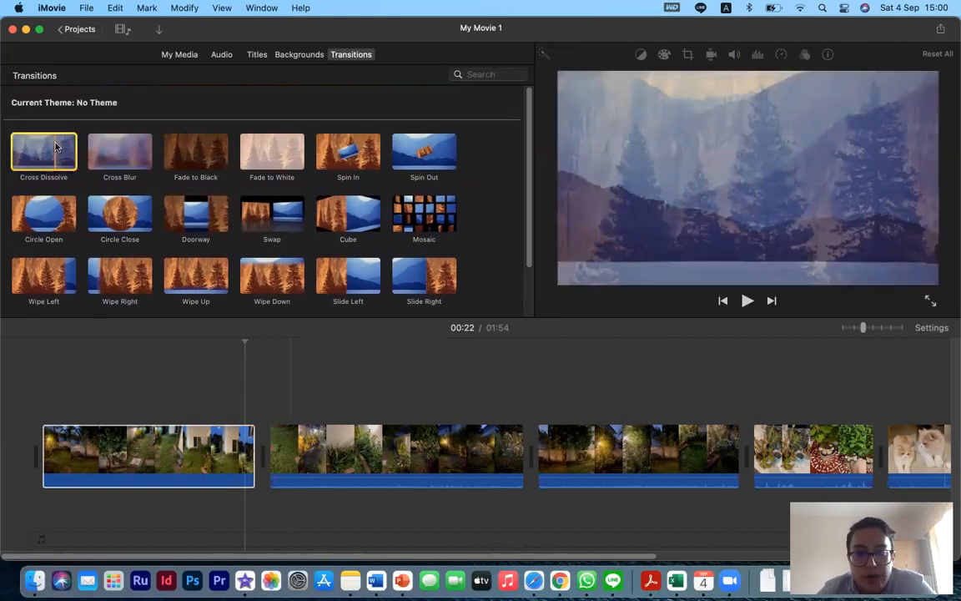
{"action": "double_click", "coordinate": [56, 144]}
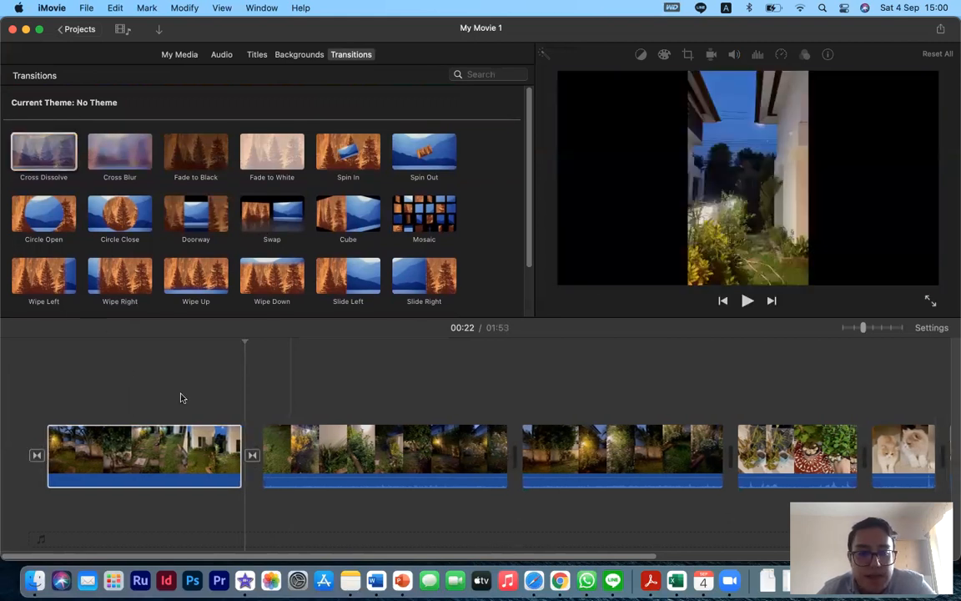
- Play back the Cross Dissolve transition between the first two clips several times
{"action": "left_click", "coordinate": [219, 407]}
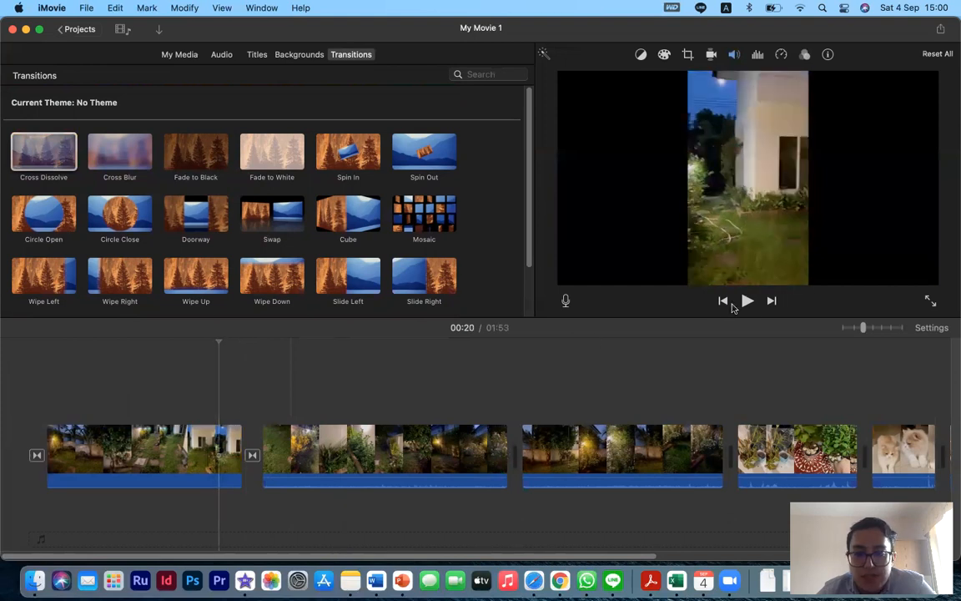
{"action": "left_click", "coordinate": [746, 302]}
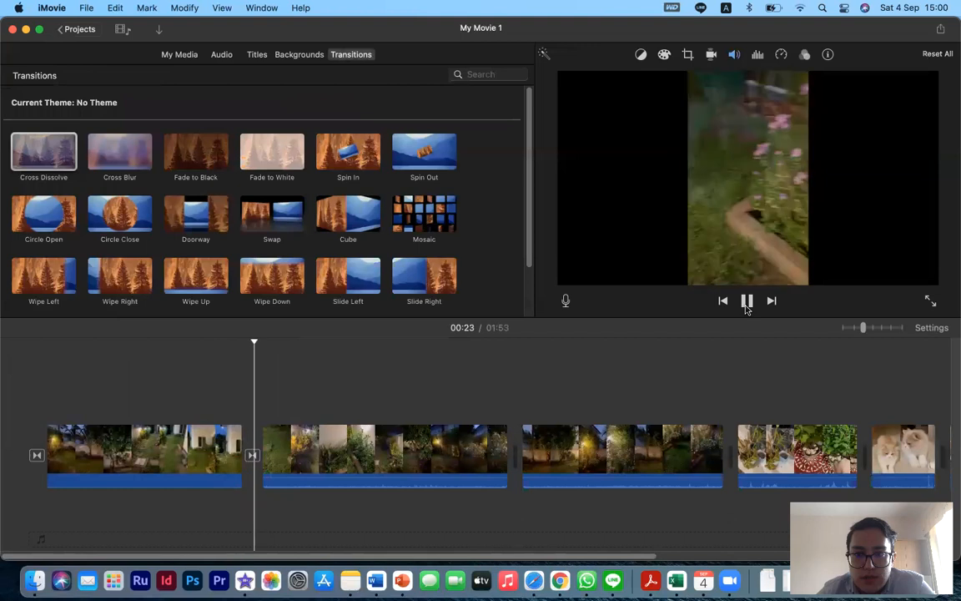
{"action": "left_click", "coordinate": [238, 407]}
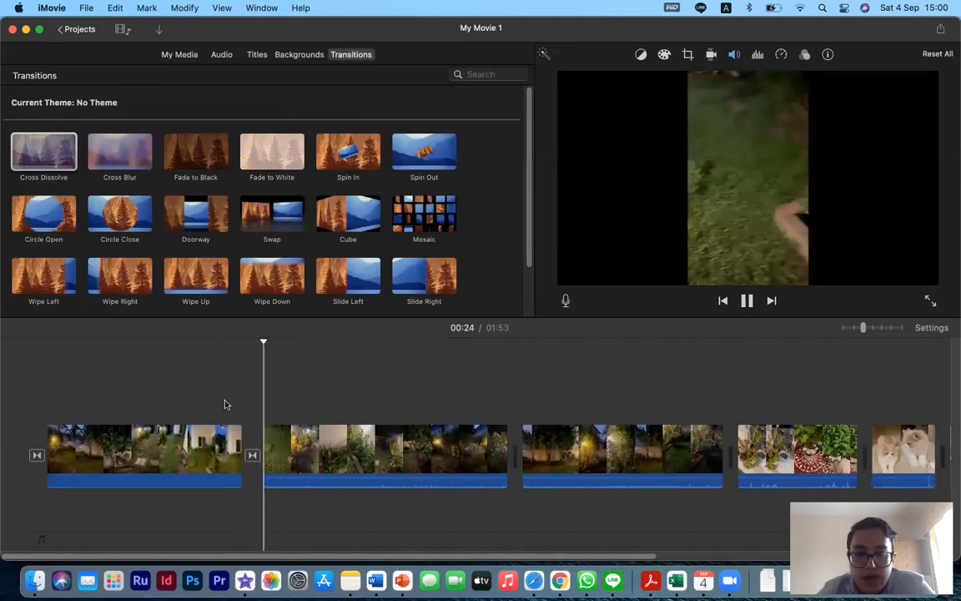
{"action": "left_click", "coordinate": [234, 403]}
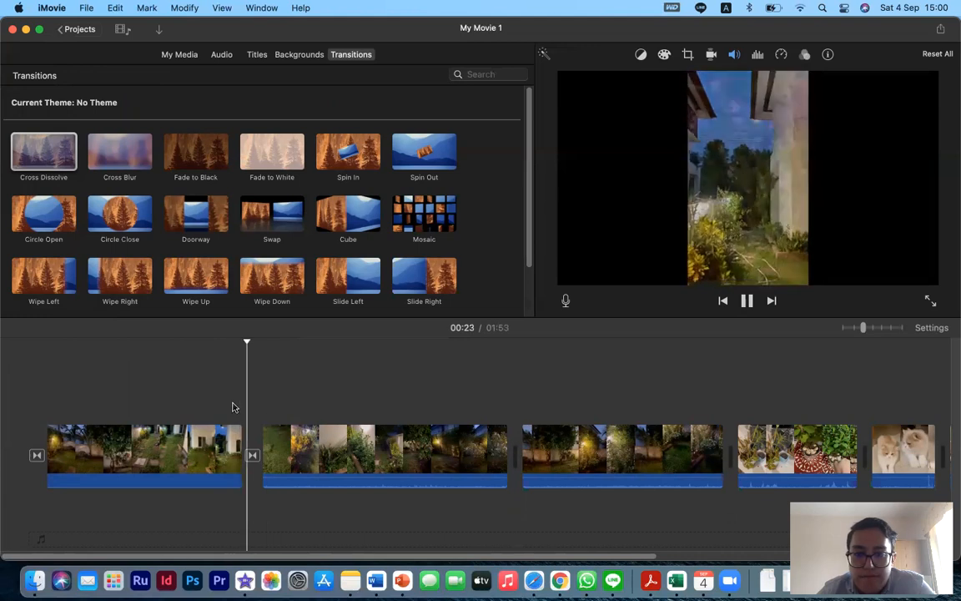
{"action": "left_click", "coordinate": [232, 407]}
{"action": "key", "text": "space"}
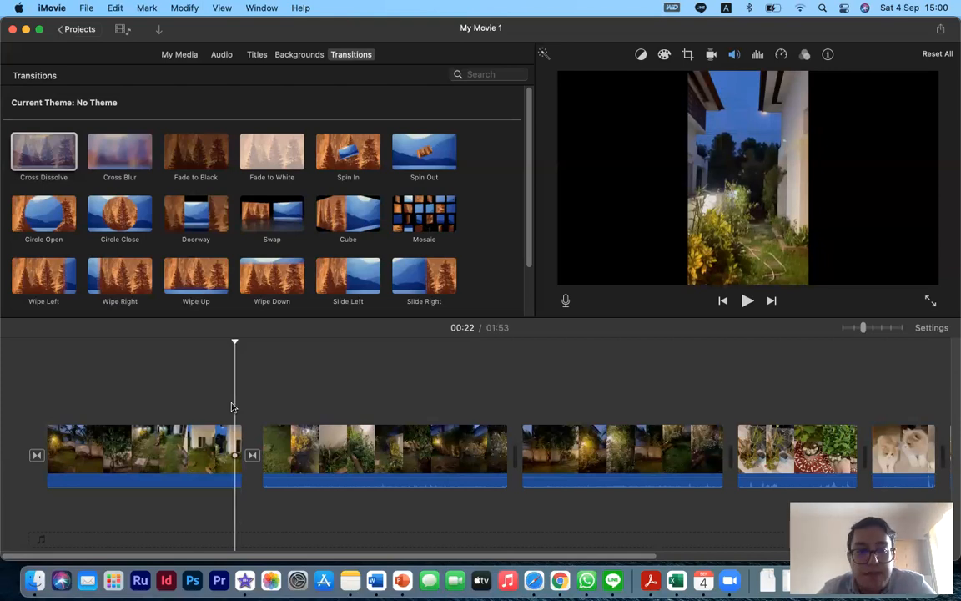
{"action": "key", "text": "space"}
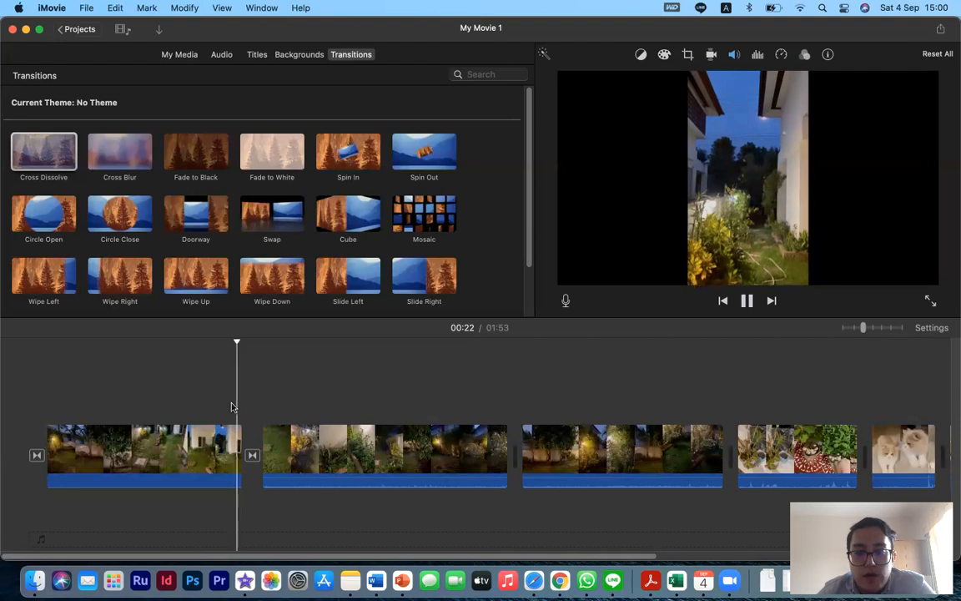
{"action": "key", "text": "space"}
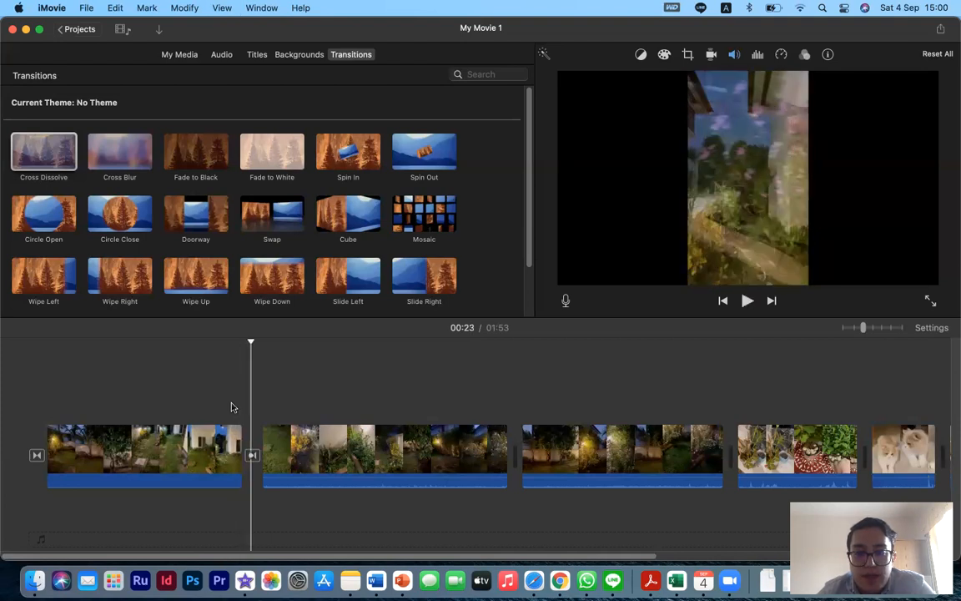
{"action": "key", "text": "space"}
{"action": "key", "text": "space"}
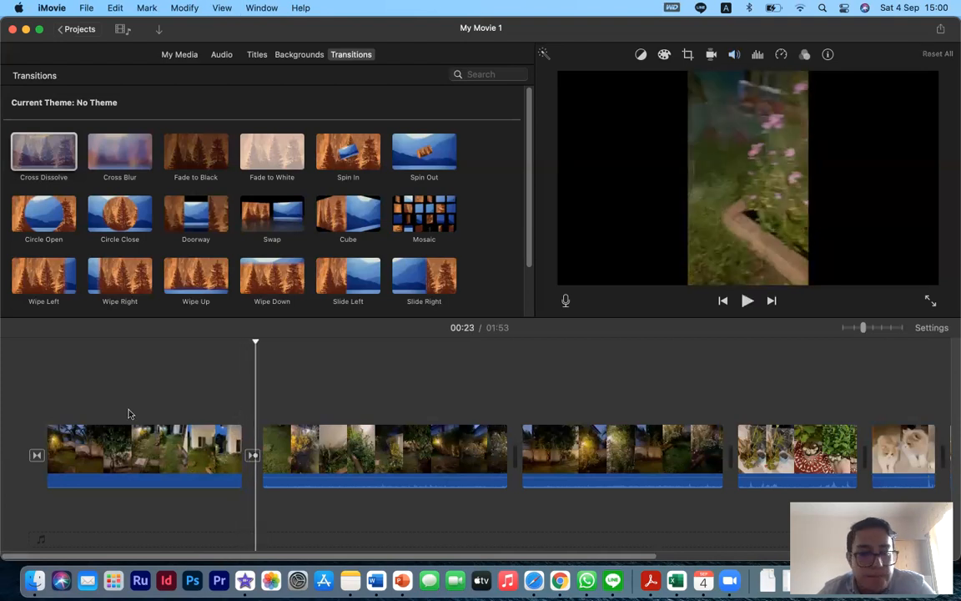
- Replace the transition between the first two clips with Cross Blur
{"action": "left_click", "coordinate": [232, 405]}
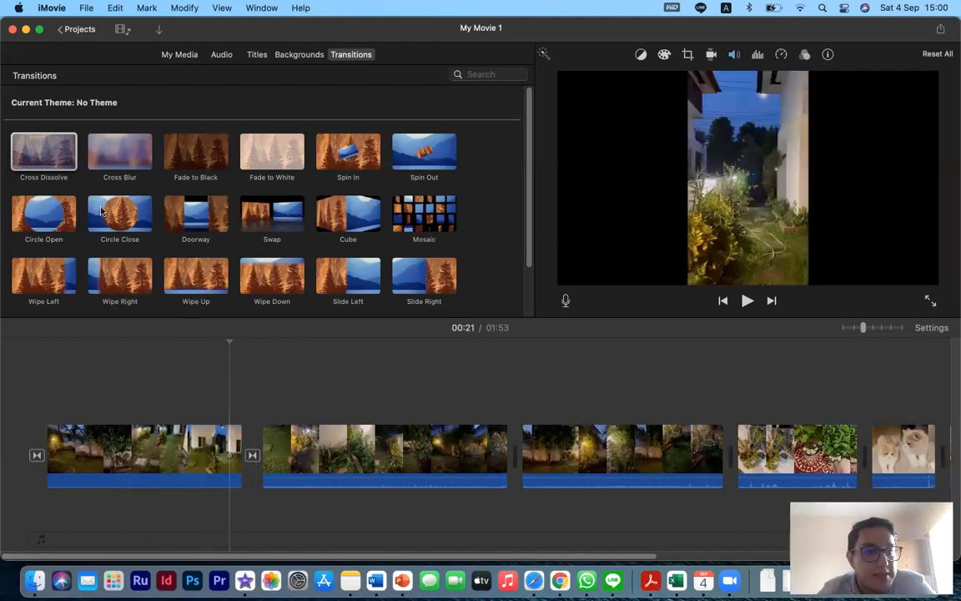
{"action": "left_click", "coordinate": [117, 161]}
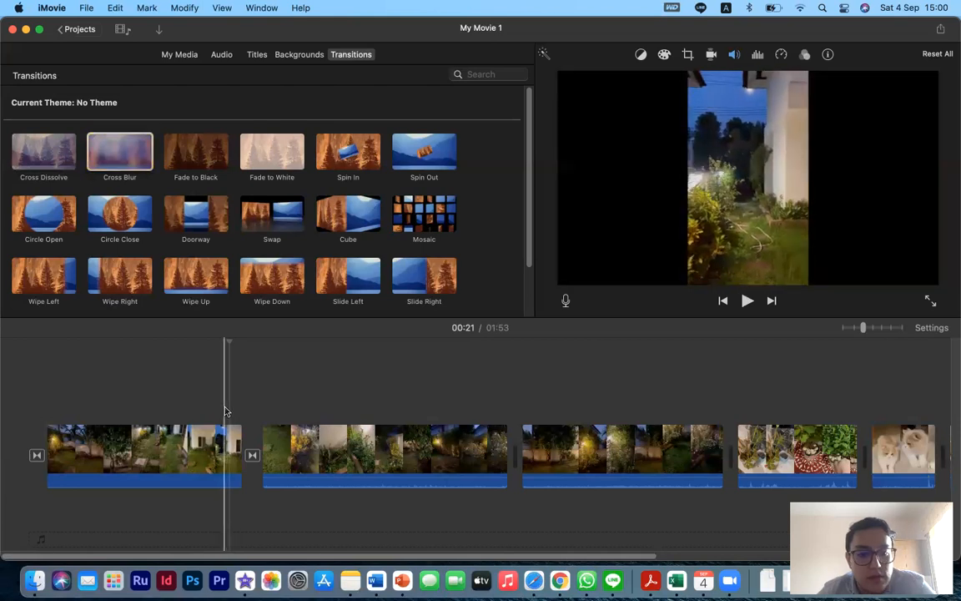
{"action": "key", "text": "space"}
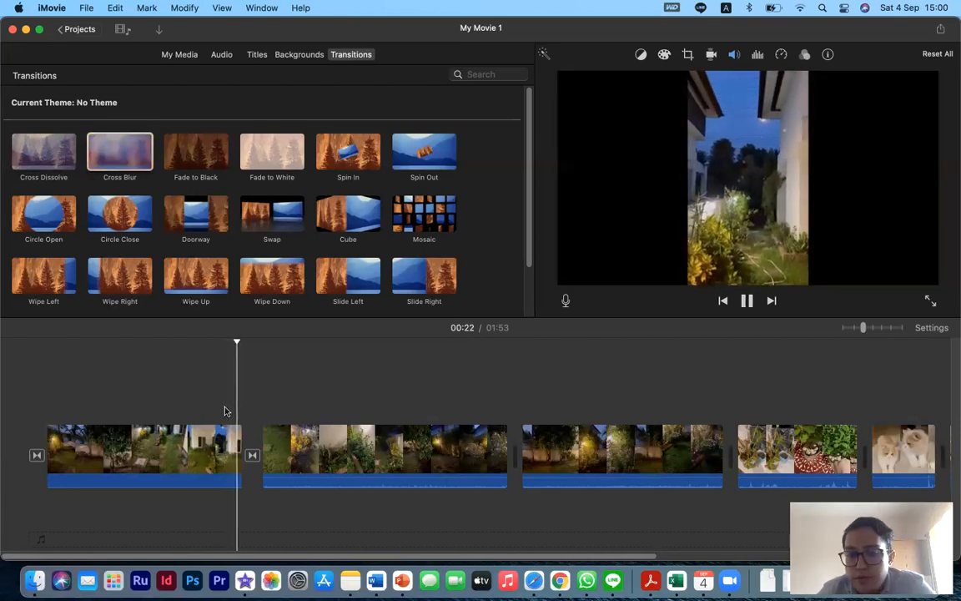
{"action": "key", "text": "space"}
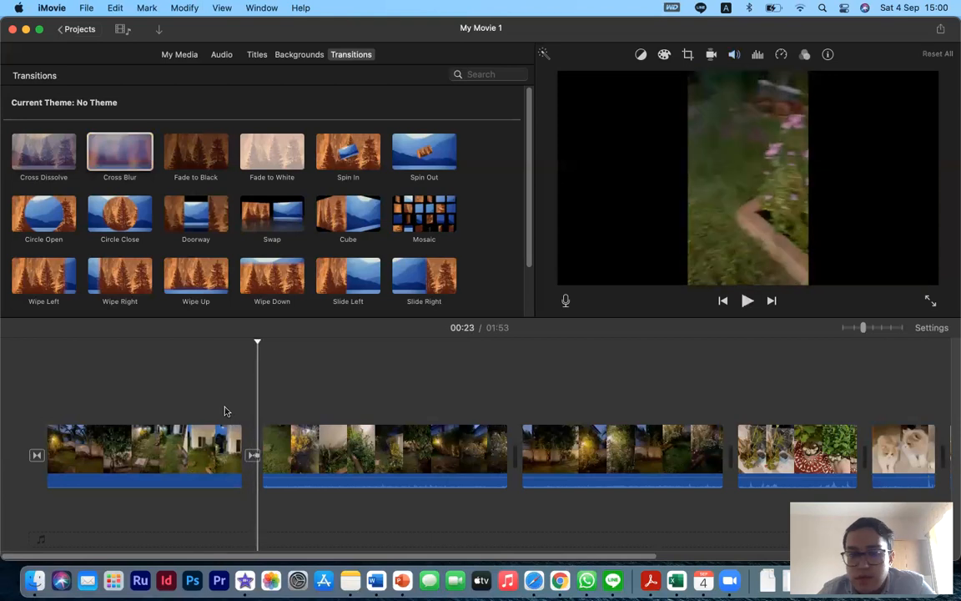
{"action": "left_click", "coordinate": [251, 456]}
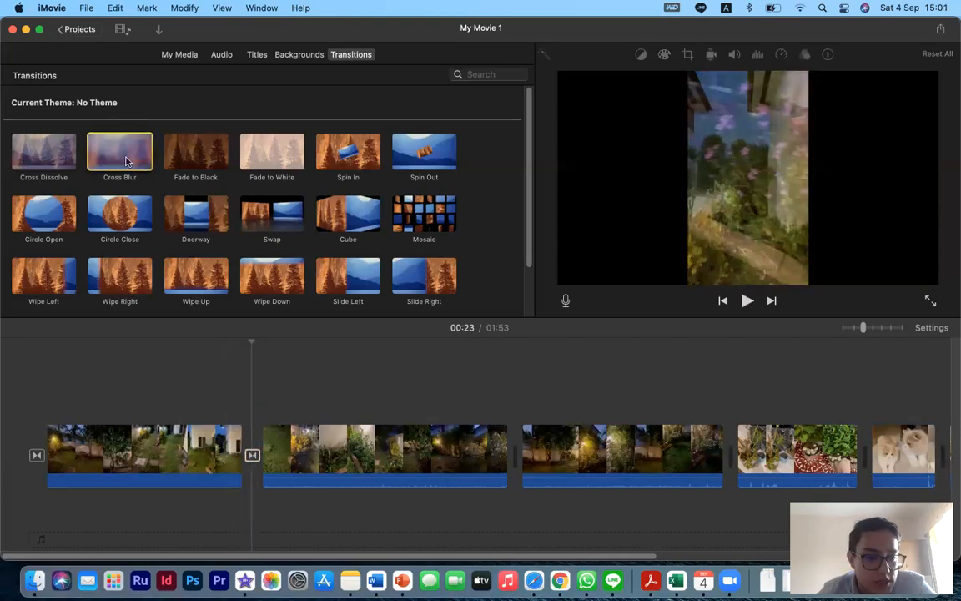
{"action": "left_click_drag", "start_coordinate": [125, 161], "coordinate": [252, 456]}
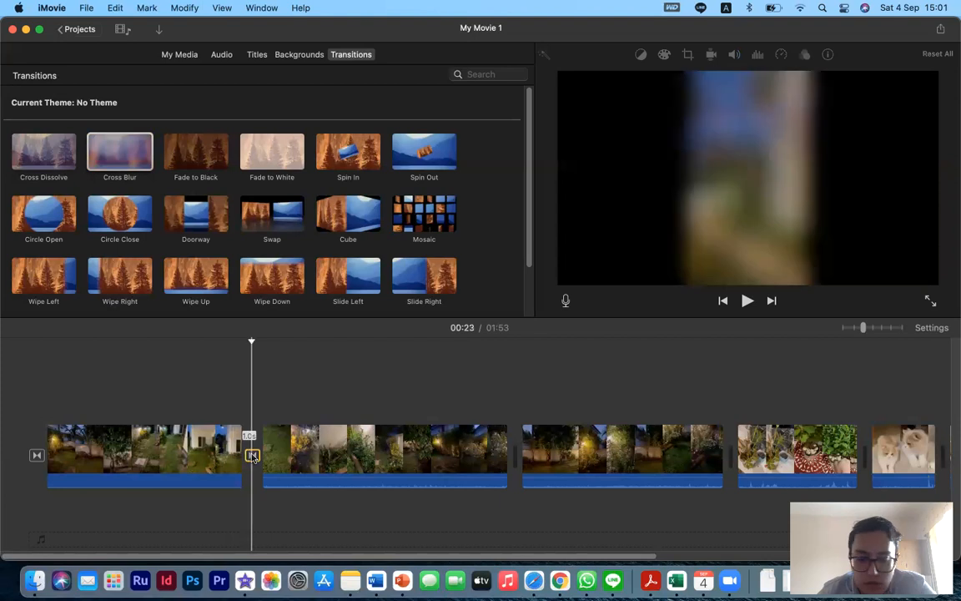
{"action": "left_click", "coordinate": [240, 441]}
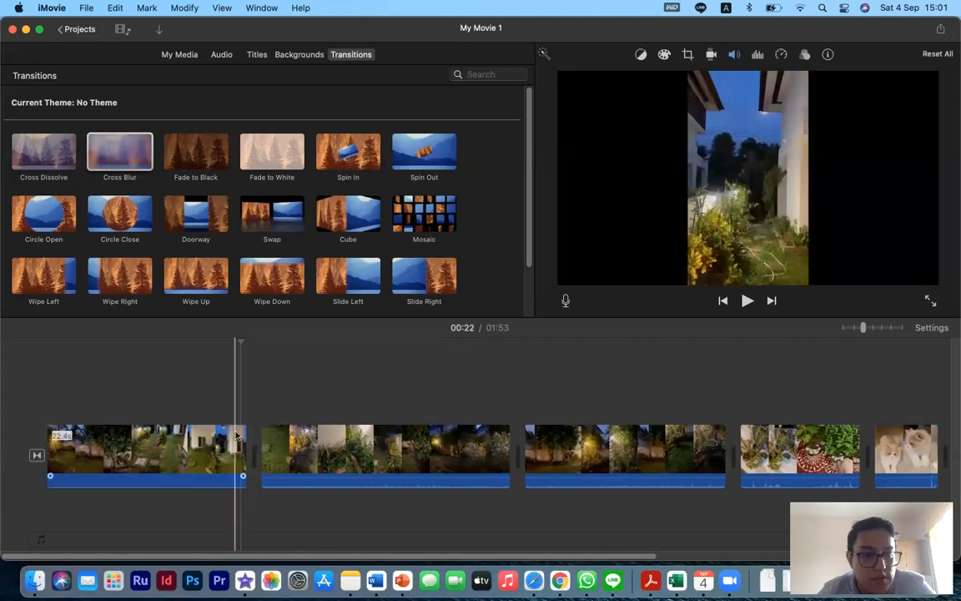
{"action": "left_click", "coordinate": [115, 167]}
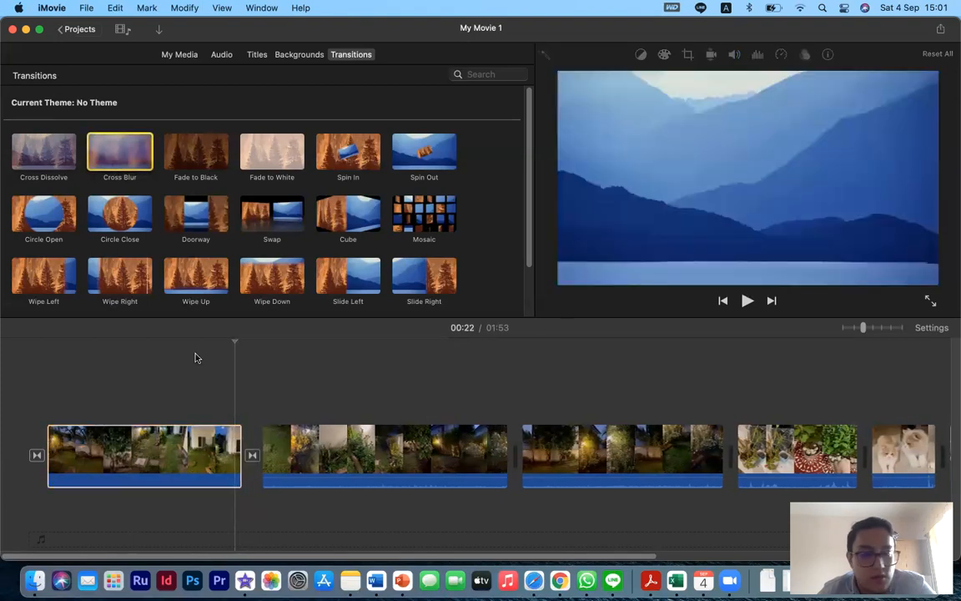
- Play back the Cross Blur transition between the first two clips
{"action": "left_click", "coordinate": [208, 392]}
{"action": "key", "text": "space"}
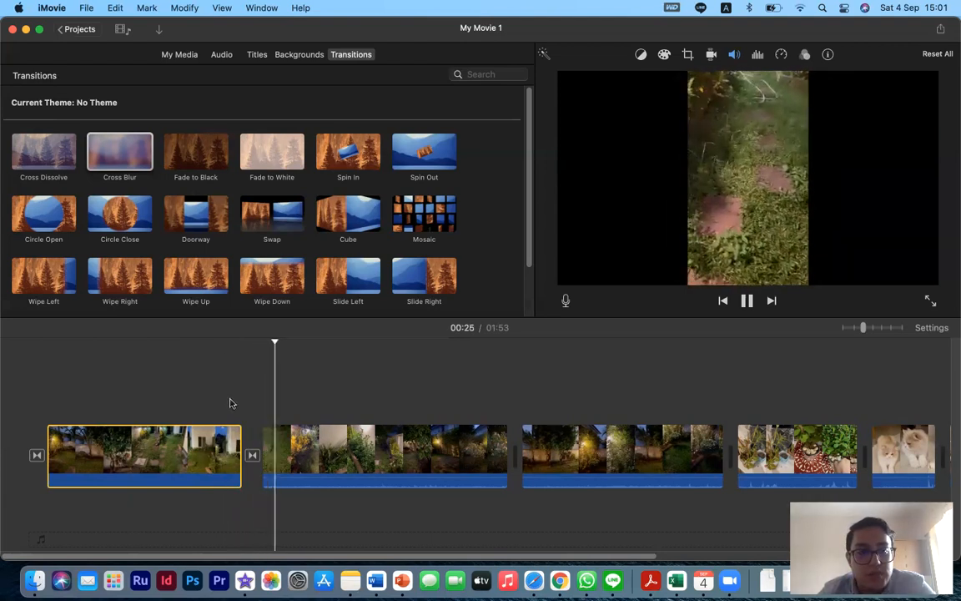
{"action": "left_click", "coordinate": [232, 403]}
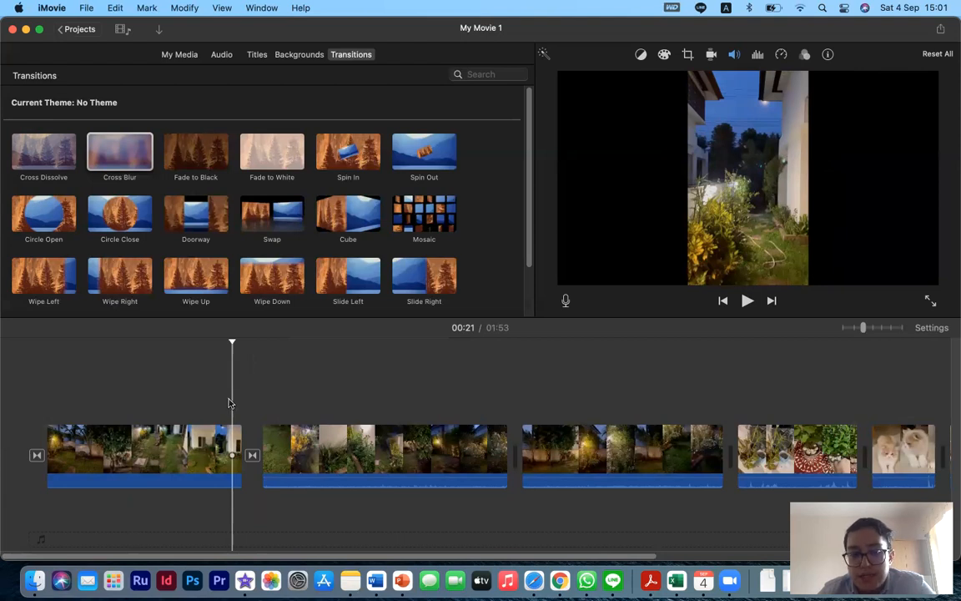
- Replace the transition between the first two clips with Fade to Black and play it back
{"action": "left_click", "coordinate": [207, 160]}
{"action": "left_click_drag", "start_coordinate": [207, 160], "coordinate": [254, 461]}
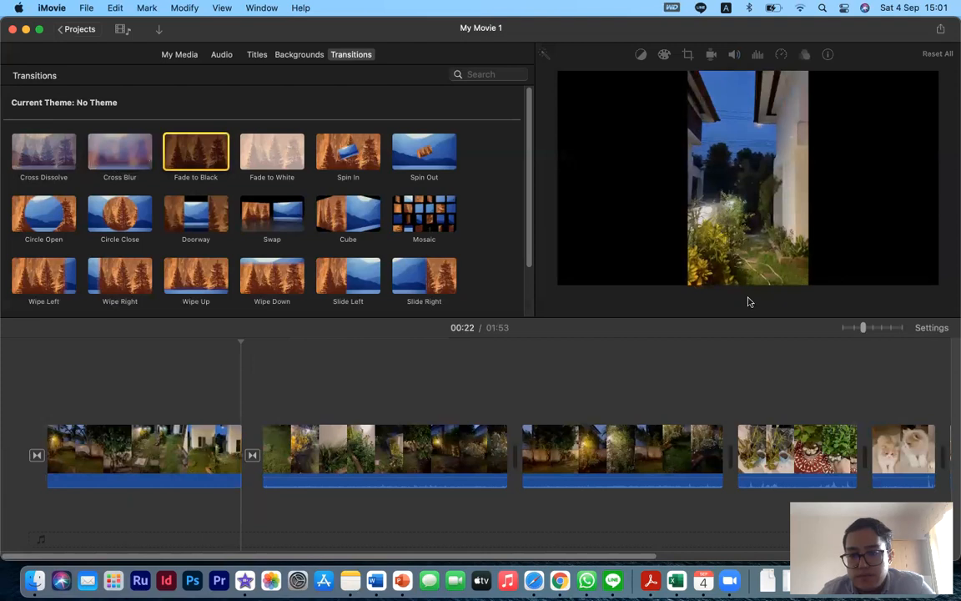
{"action": "key", "text": "space"}
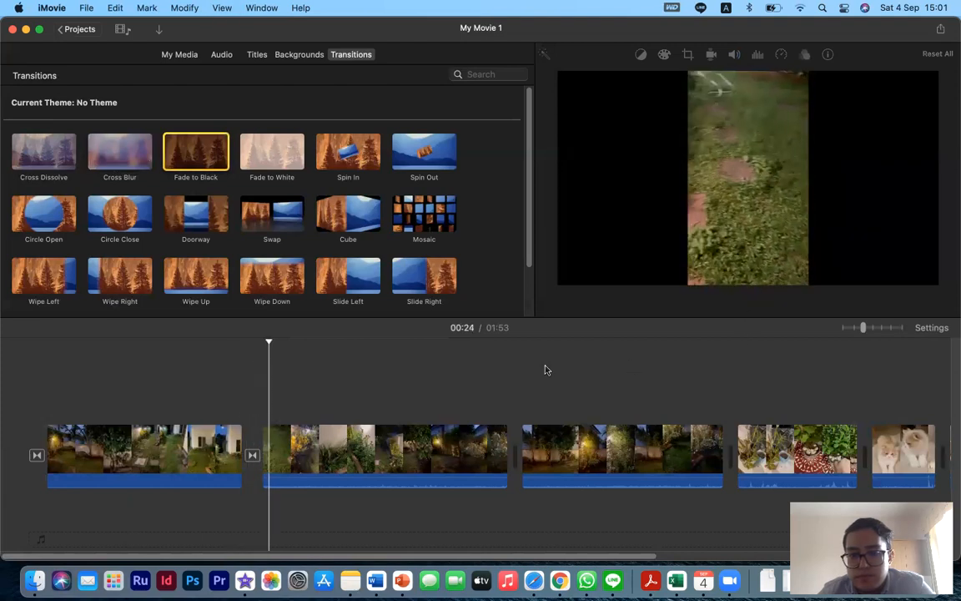
{"action": "key", "text": "space"}
{"action": "left_click", "coordinate": [226, 408]}
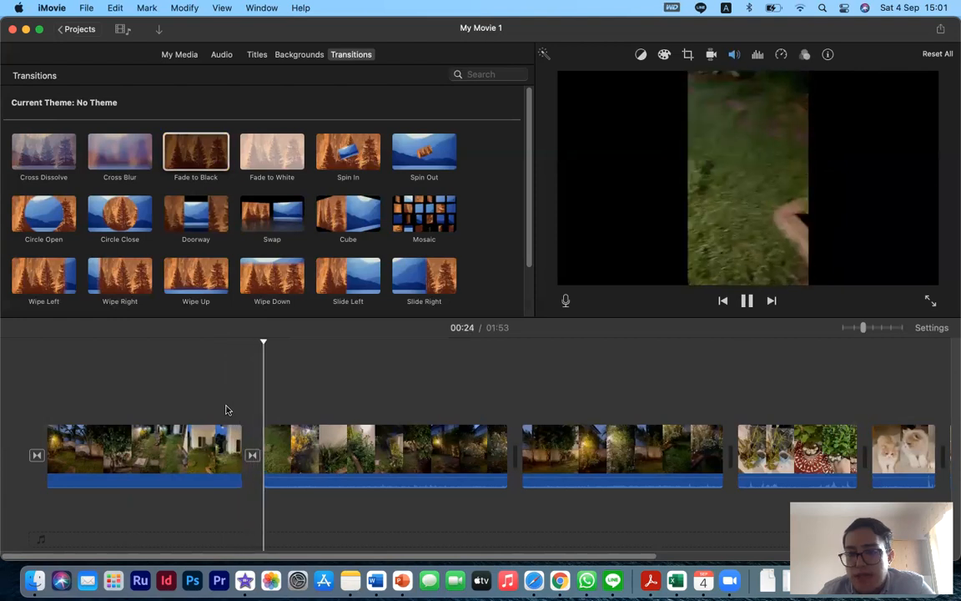
{"action": "left_click", "coordinate": [226, 409]}
{"action": "key", "text": "space"}
- Replace the transition between the first two clips with Fade to White and play it back
{"action": "left_click_drag", "start_coordinate": [269, 159], "coordinate": [257, 463]}
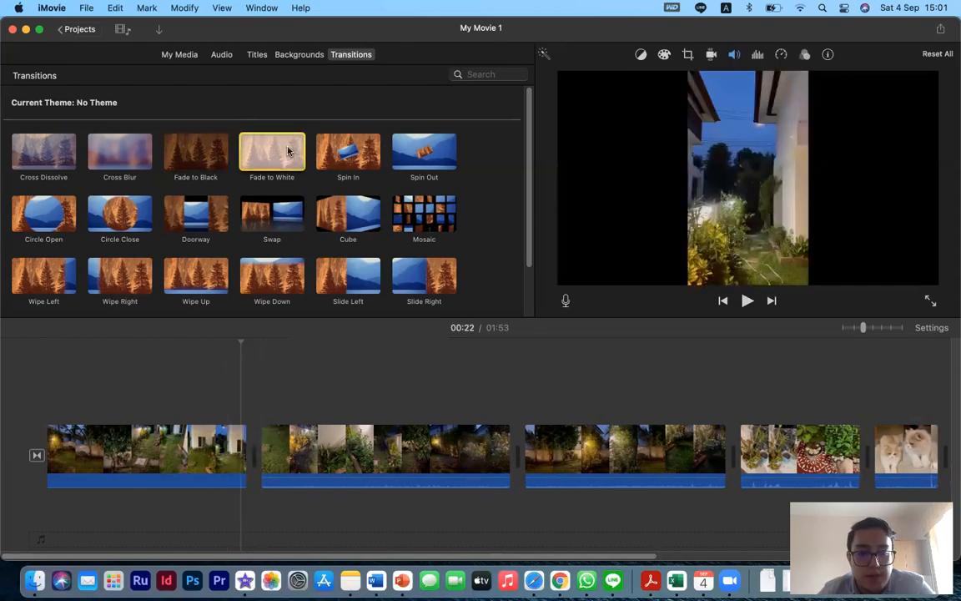
{"action": "left_click", "coordinate": [233, 404]}
{"action": "key", "text": "space"}
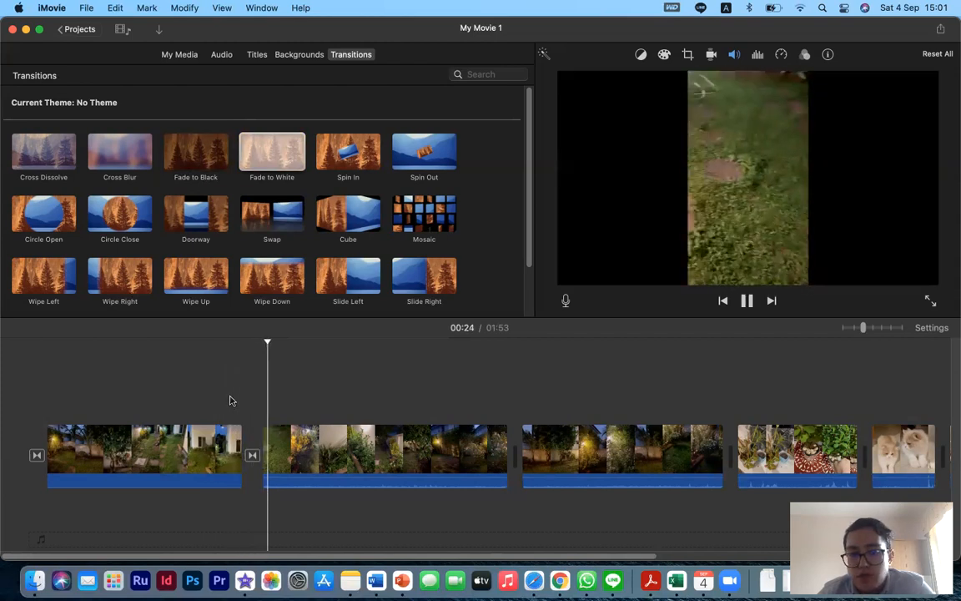
{"action": "left_click", "coordinate": [231, 402]}
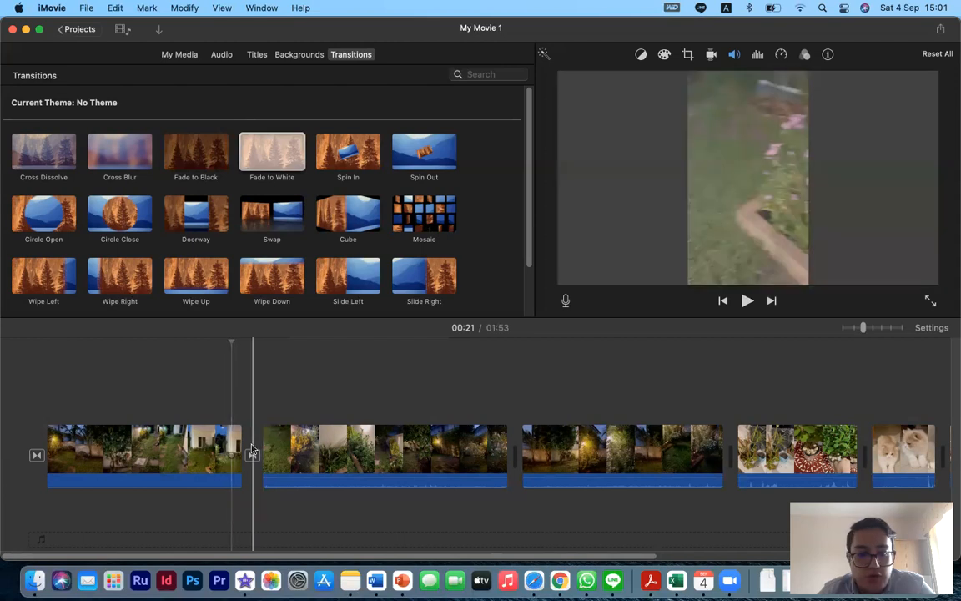
- Delete the transition between the first two clips and apply Spin In there instead
{"action": "key", "text": "Delete"}
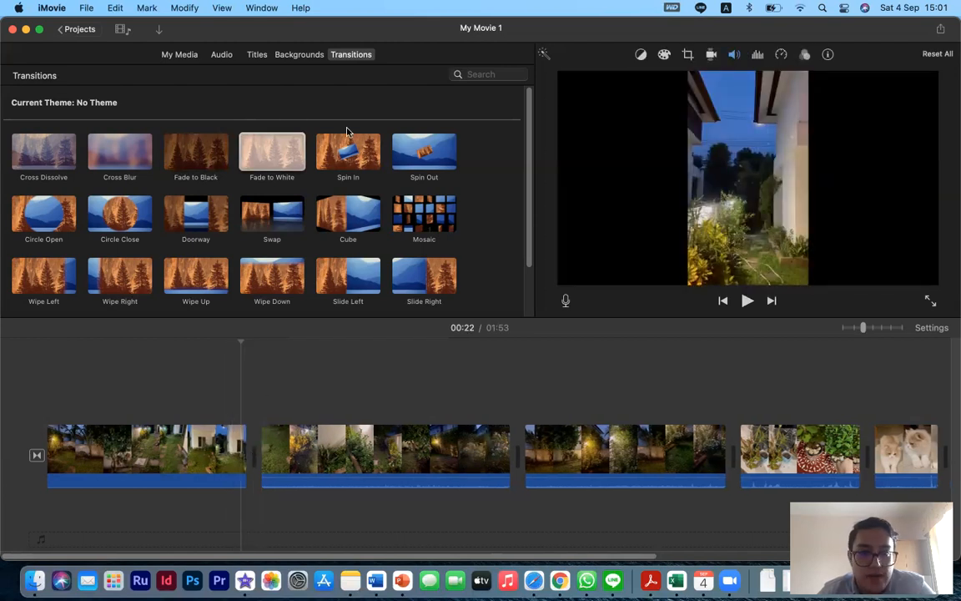
{"action": "left_click", "coordinate": [364, 160]}
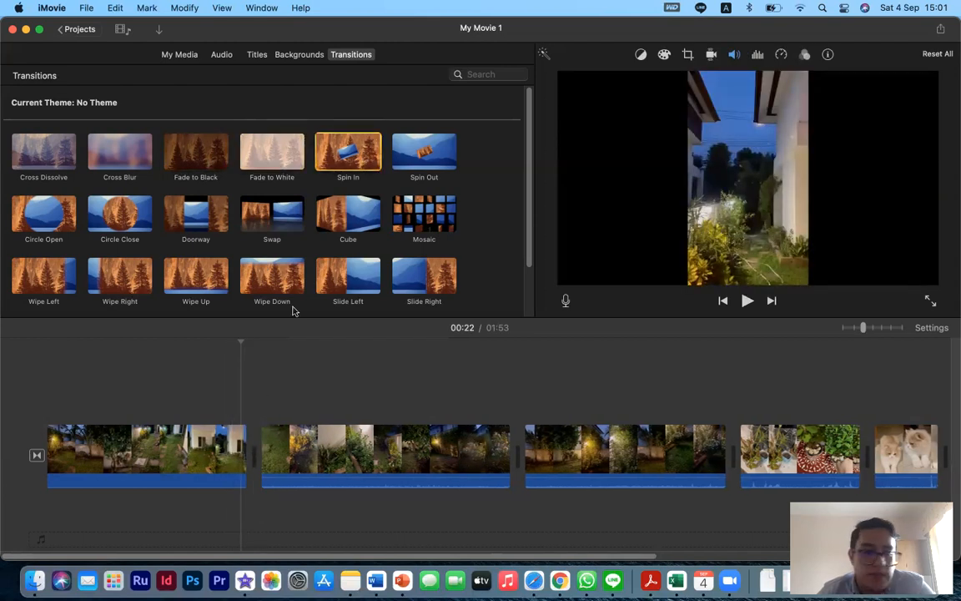
{"action": "double_click", "coordinate": [355, 150]}
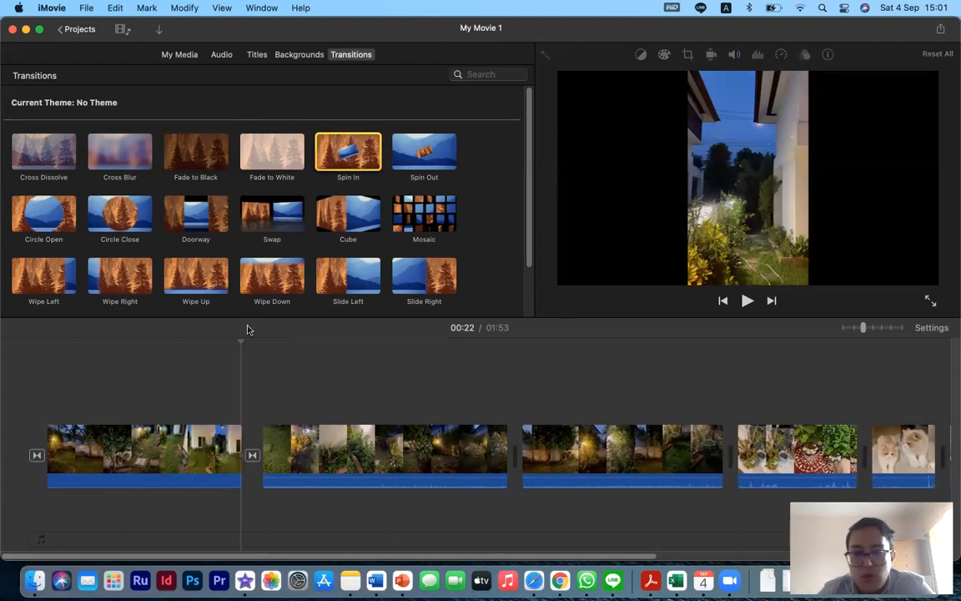
- Play back the Spin In transition between the first two clips
{"action": "left_click", "coordinate": [229, 392]}
{"action": "key", "text": "space"}
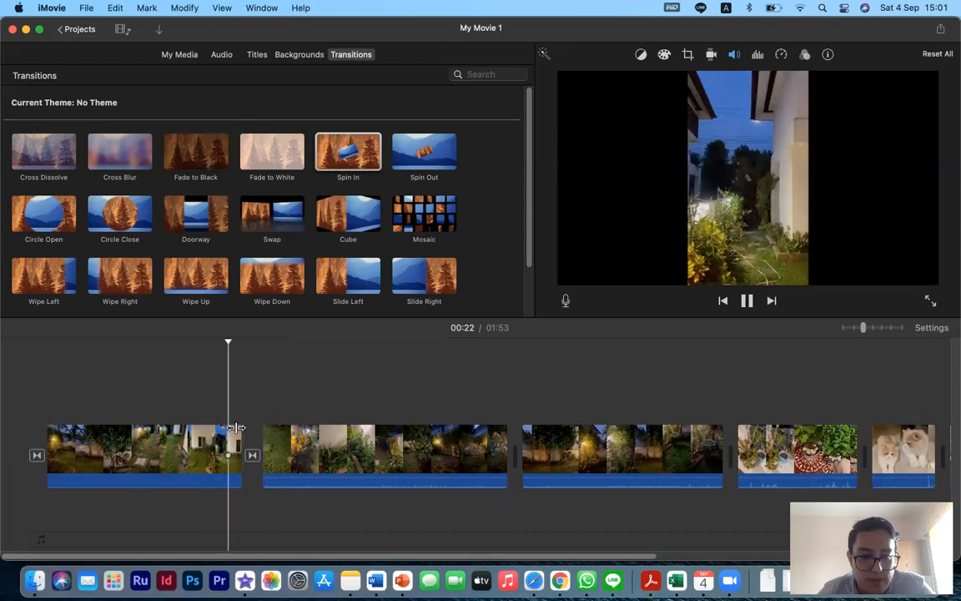
{"action": "left_click", "coordinate": [231, 407]}
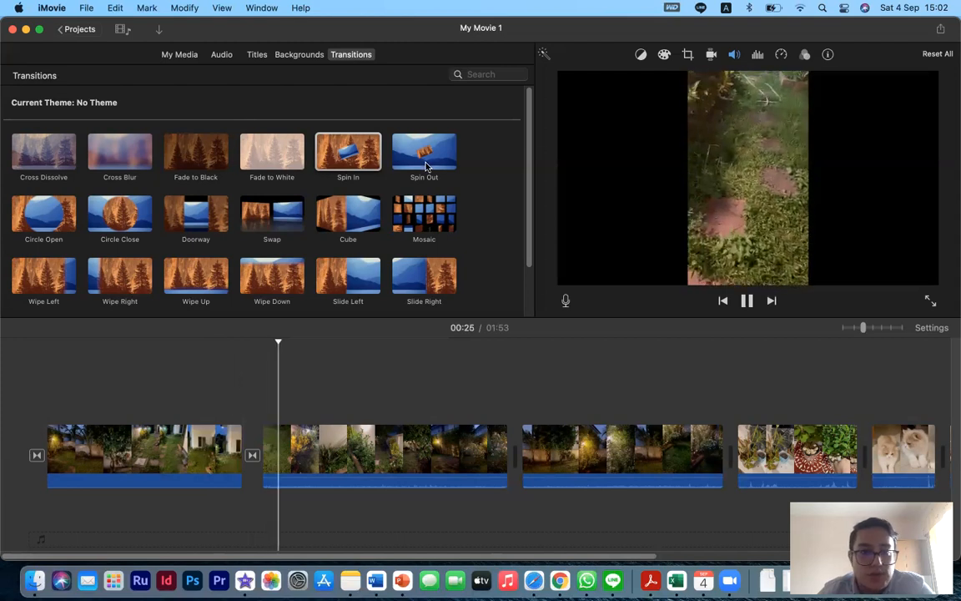
- Delete the transition between the first two clips and apply Cross Zoom there instead
{"action": "left_click", "coordinate": [254, 455]}
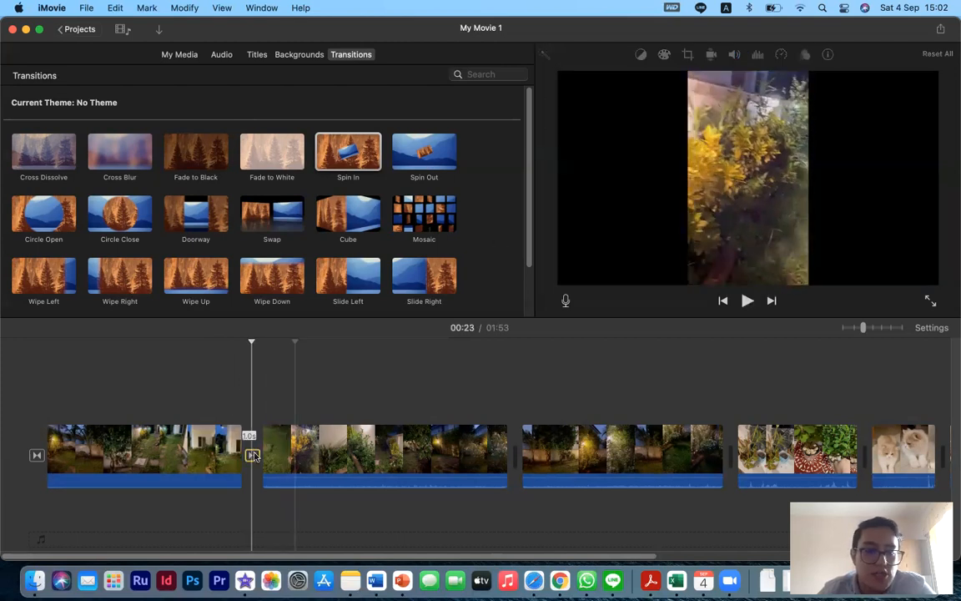
{"action": "key", "text": "Delete"}
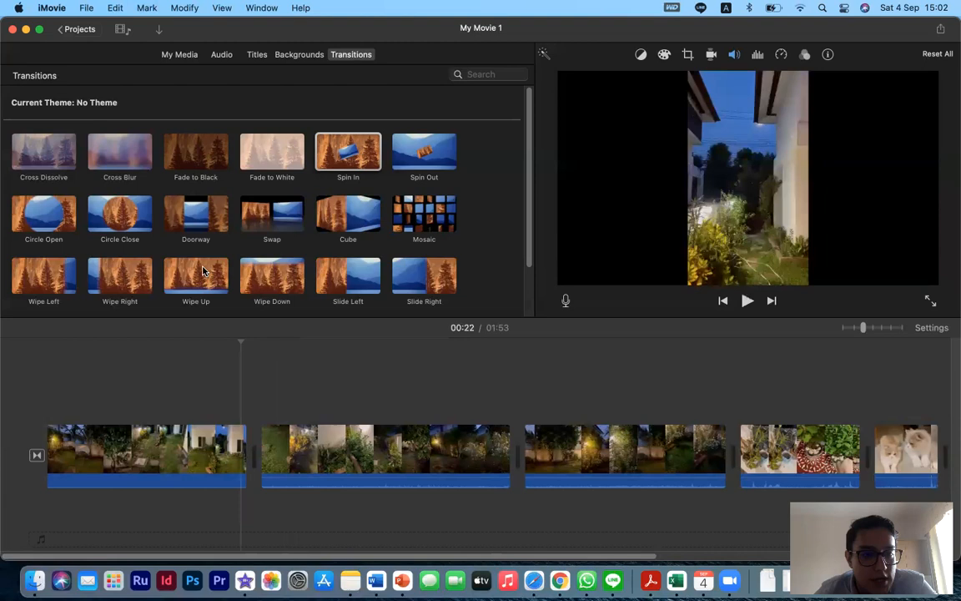
{"action": "scroll", "coordinate": [202, 271], "scroll_direction": "down", "scroll_amount": 3}
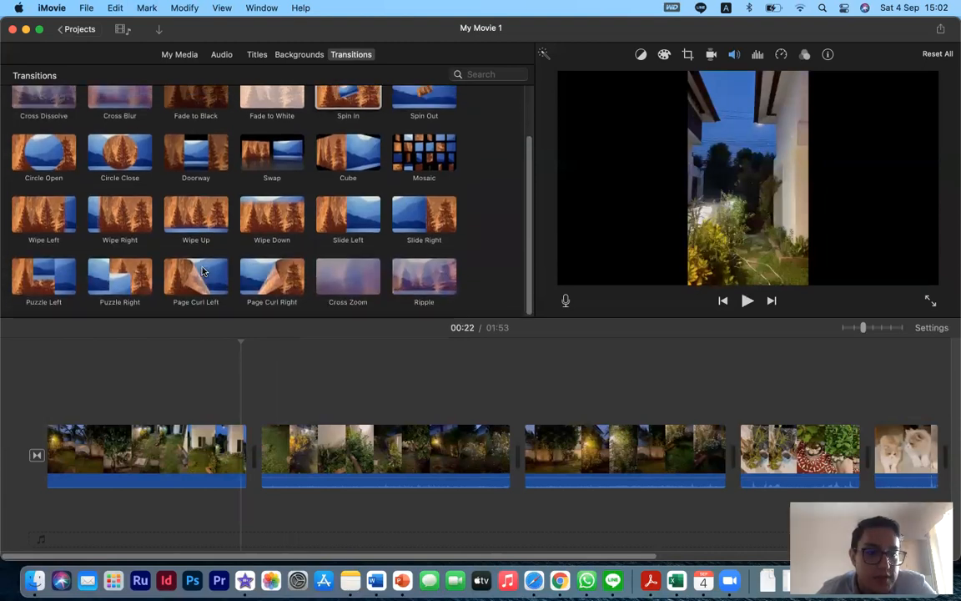
{"action": "scroll", "coordinate": [290, 178], "scroll_direction": "up", "scroll_amount": 3}
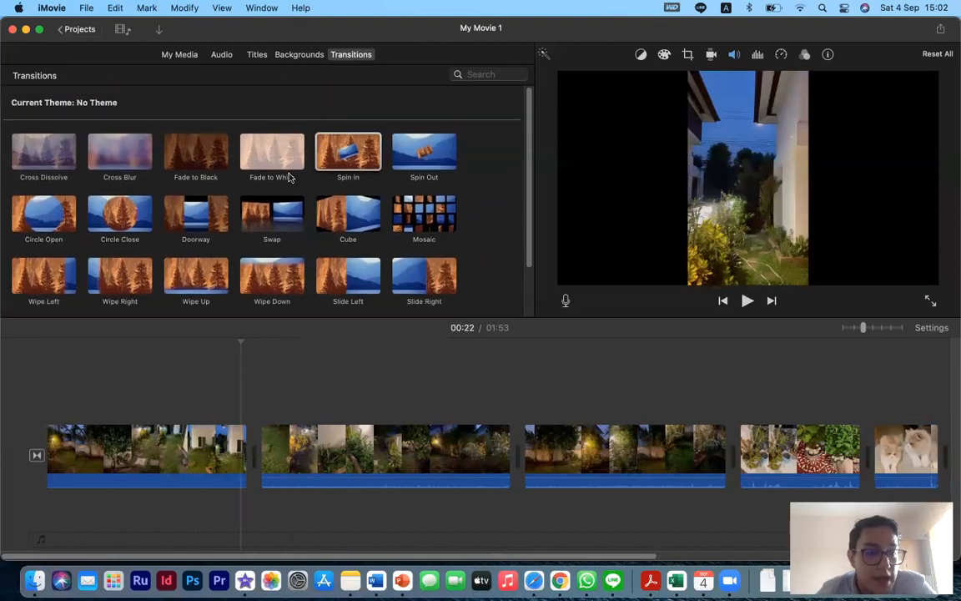
{"action": "scroll", "coordinate": [289, 177], "scroll_direction": "down", "scroll_amount": 3}
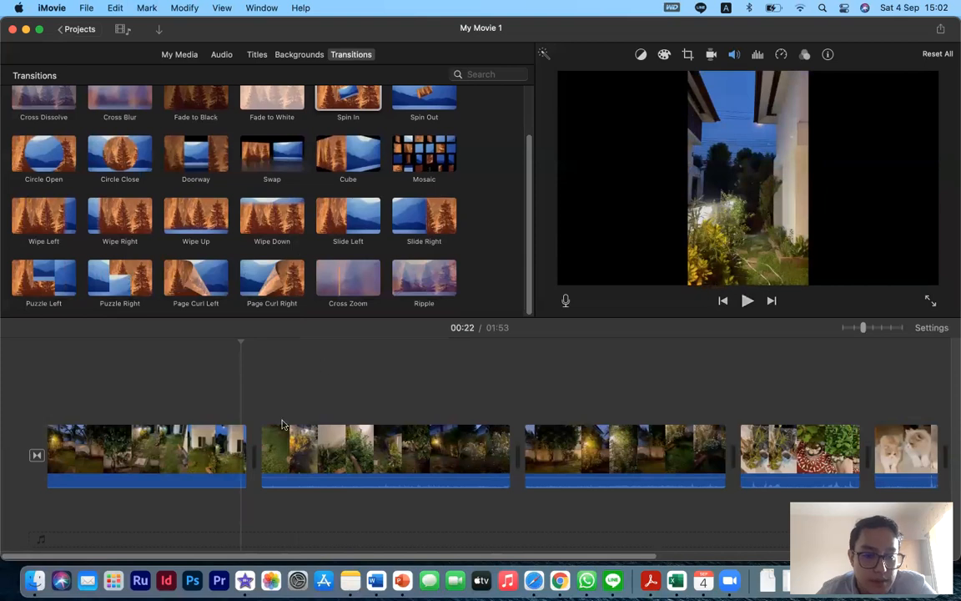
{"action": "left_click_drag", "start_coordinate": [354, 278], "coordinate": [219, 412]}
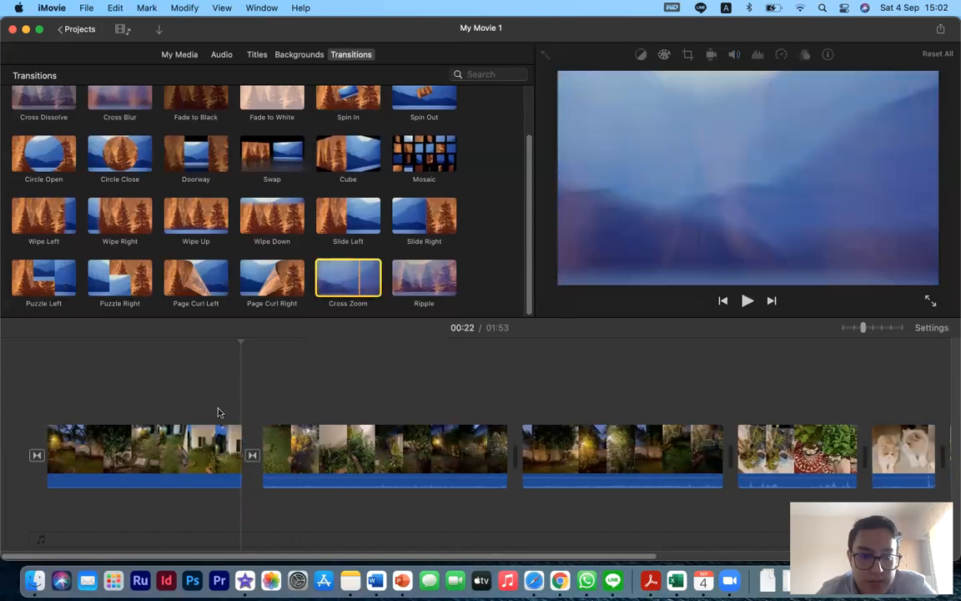
- Play back the Cross Zoom transition between the first two clips
{"action": "key", "text": "space"}
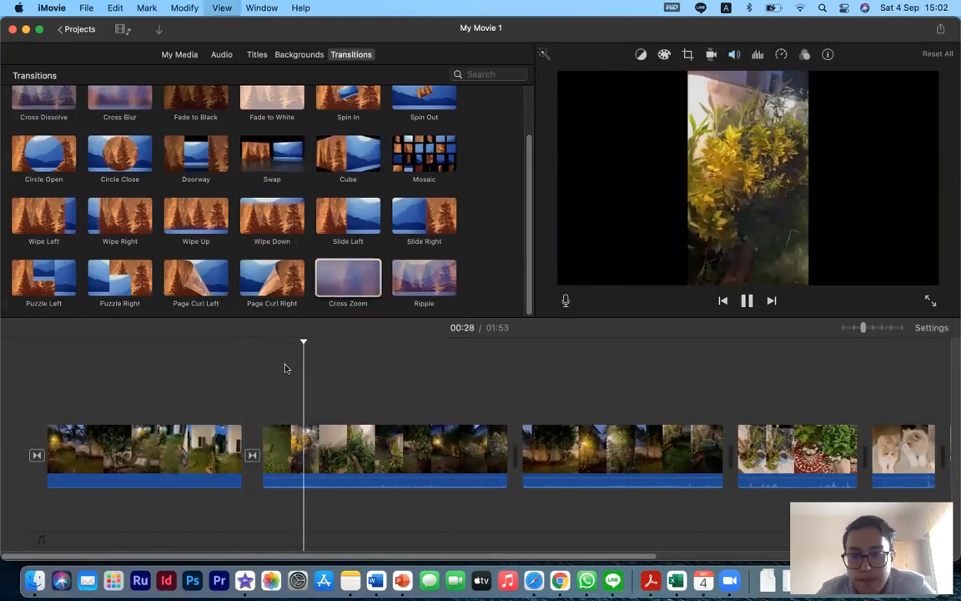
{"action": "left_click", "coordinate": [238, 387]}
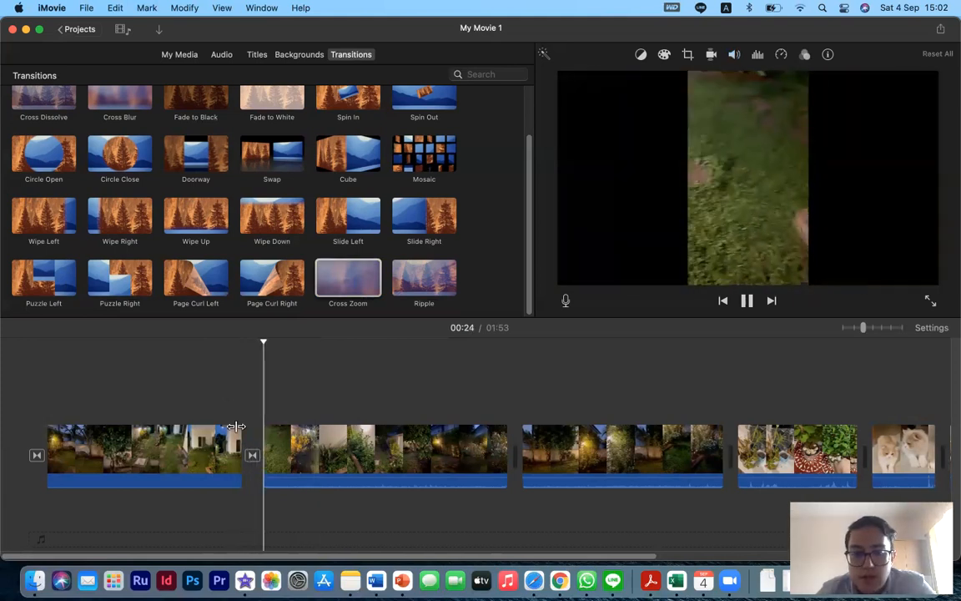
{"action": "left_click", "coordinate": [221, 408]}
{"action": "key", "text": "space"}
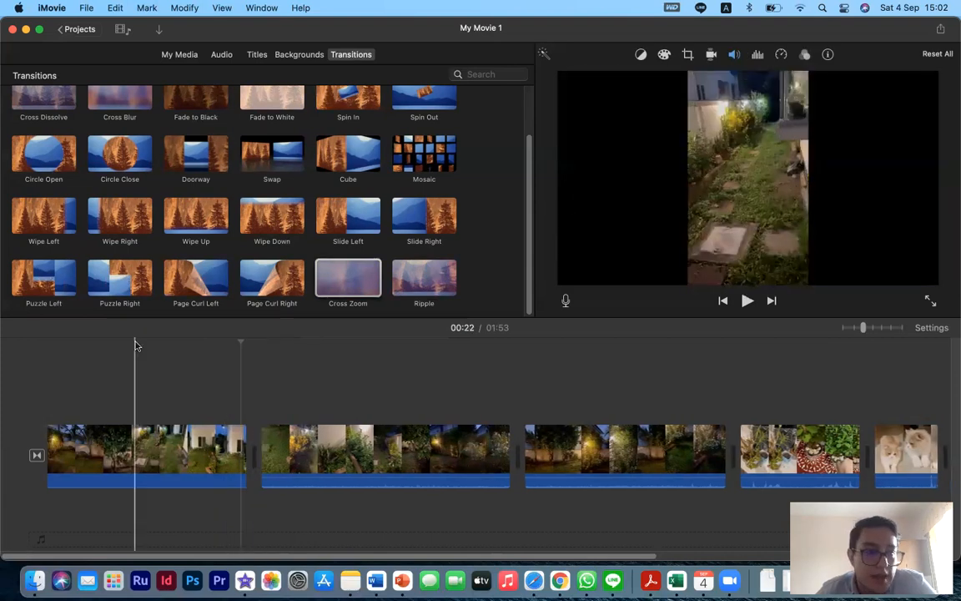
- Select Cross Dissolve among the transitions and play back the cut between the first two clips
{"action": "scroll", "coordinate": [151, 176], "scroll_direction": "up", "scroll_amount": 3}
{"action": "left_click", "coordinate": [61, 152]}
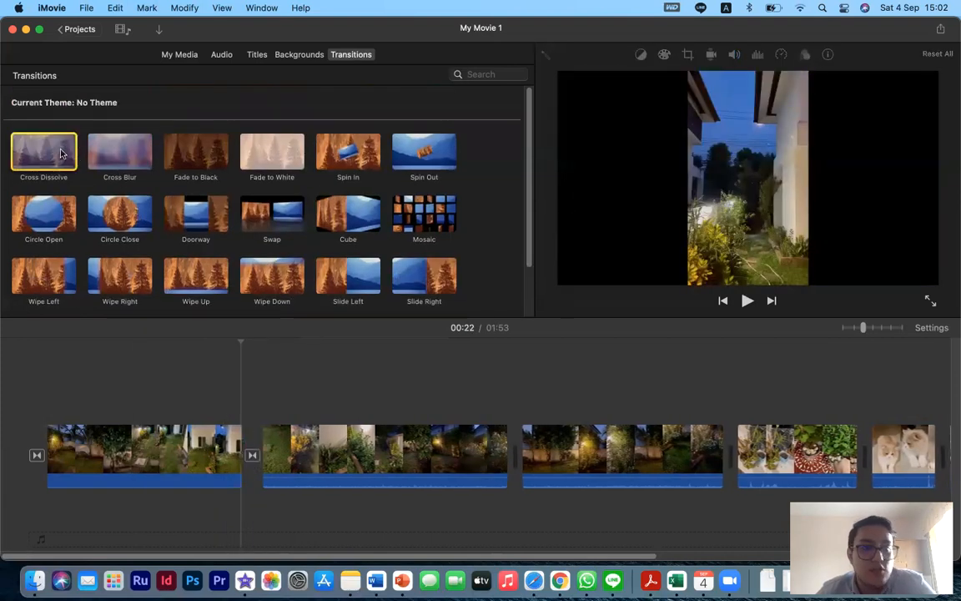
{"action": "left_click", "coordinate": [239, 406]}
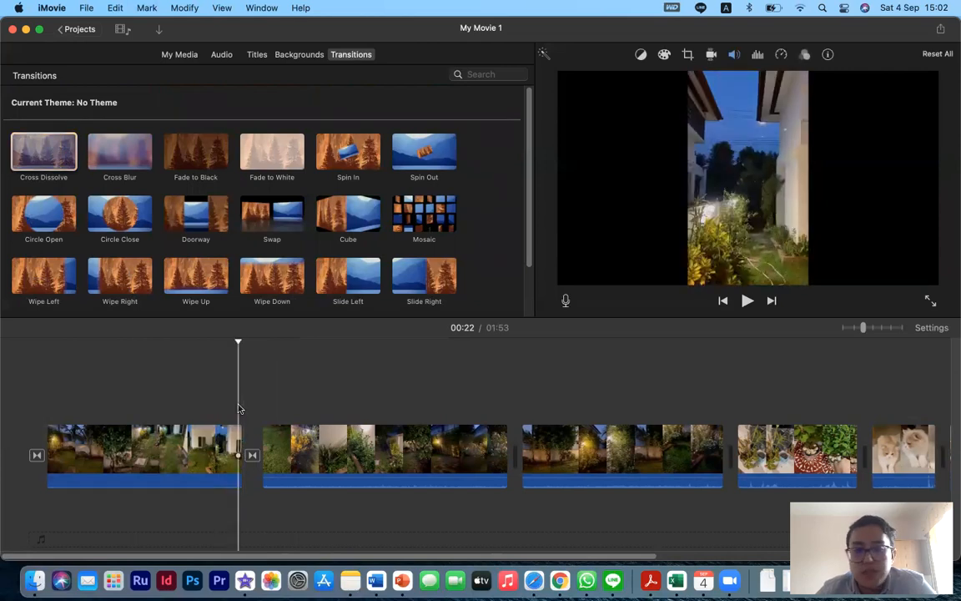
{"action": "key", "text": "space"}
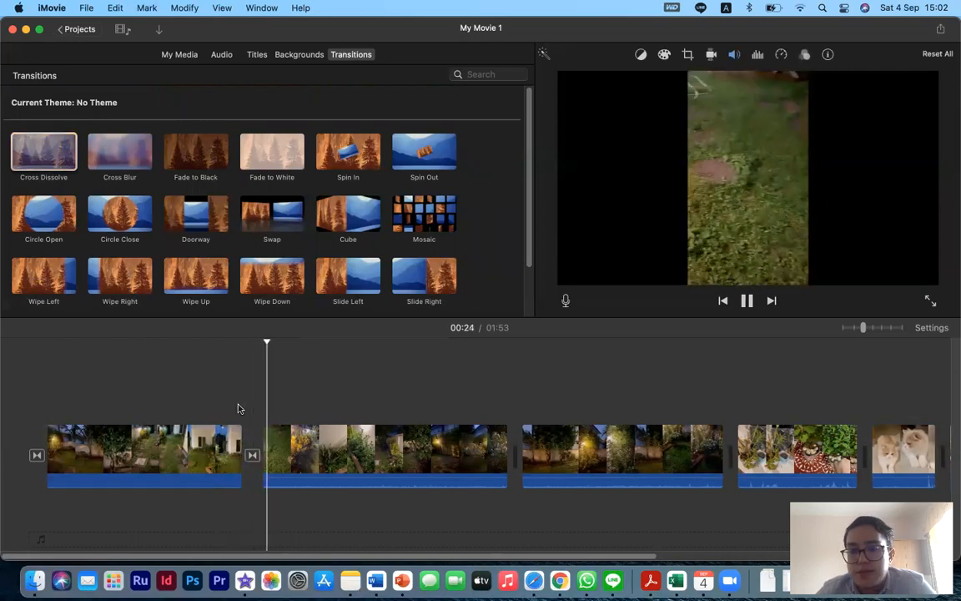
{"action": "left_click", "coordinate": [227, 401]}
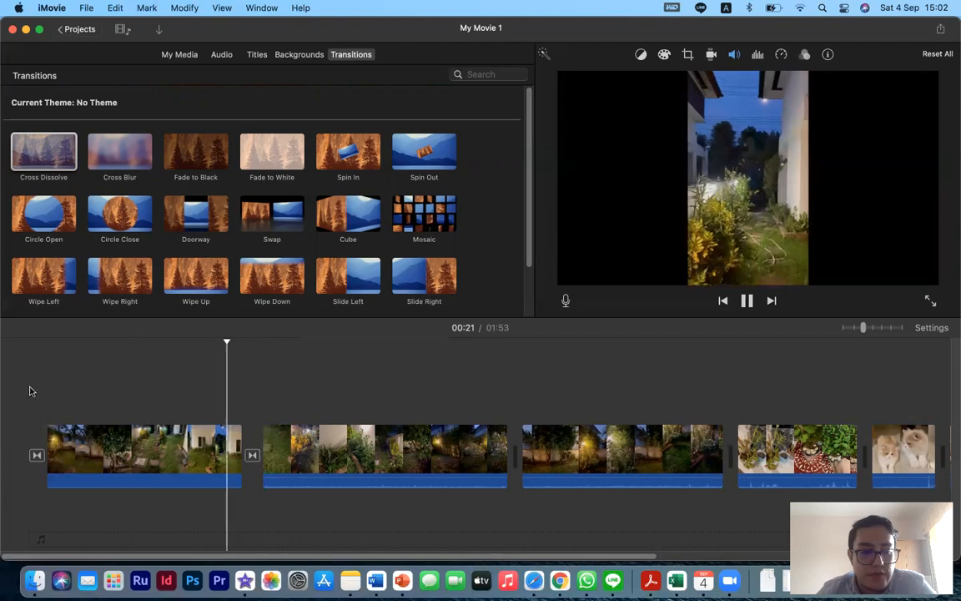
{"action": "left_click", "coordinate": [31, 392]}
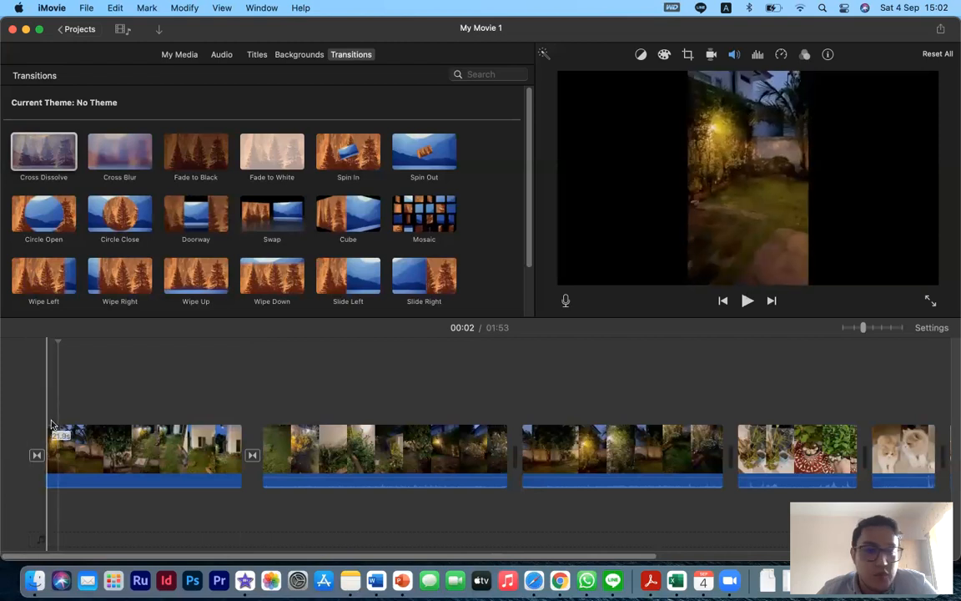
- Browse the My Media, Titles and Backgrounds libraries, scrolling through the available backgrounds
{"action": "left_click", "coordinate": [180, 55]}
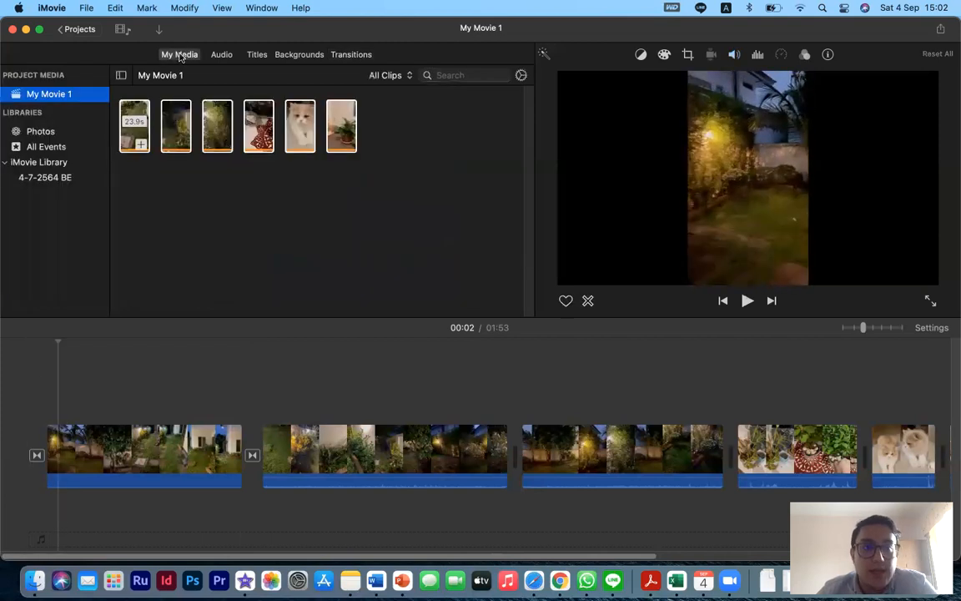
{"action": "left_click", "coordinate": [256, 55]}
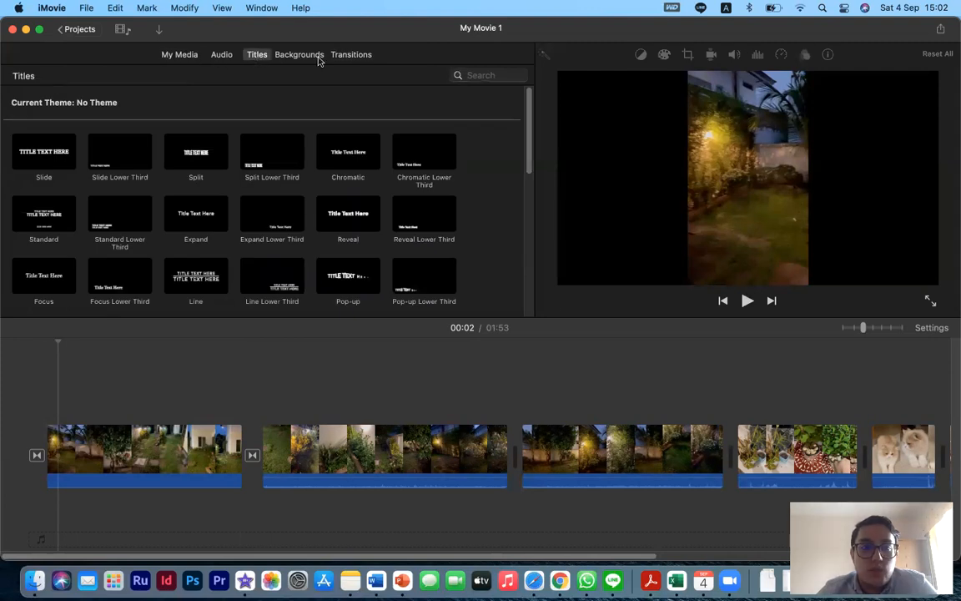
{"action": "left_click", "coordinate": [291, 56]}
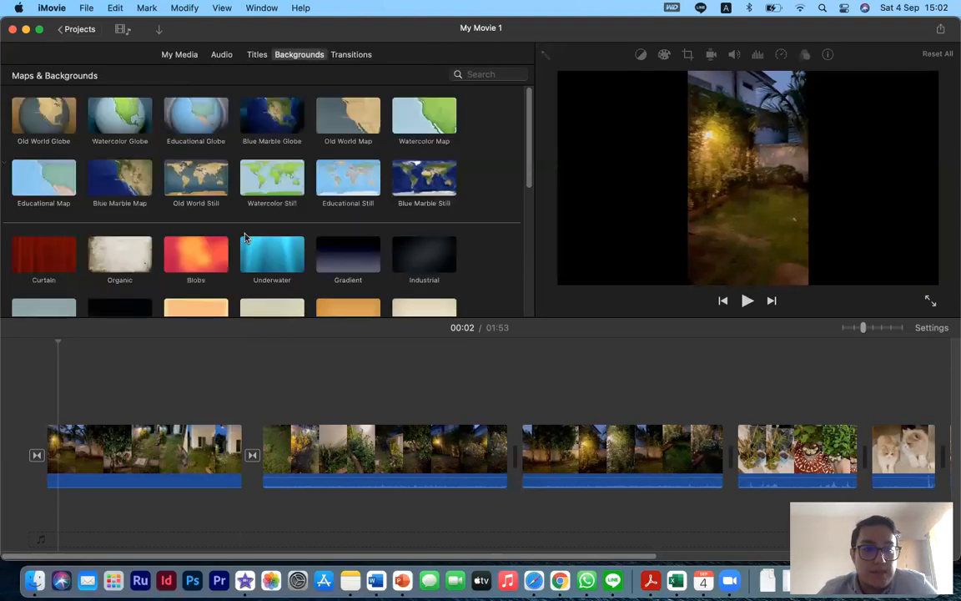
{"action": "scroll", "coordinate": [243, 239], "scroll_direction": "down", "scroll_amount": 3}
{"action": "scroll", "coordinate": [237, 239], "scroll_direction": "up", "scroll_amount": 3}
{"action": "left_click", "coordinate": [50, 253]}
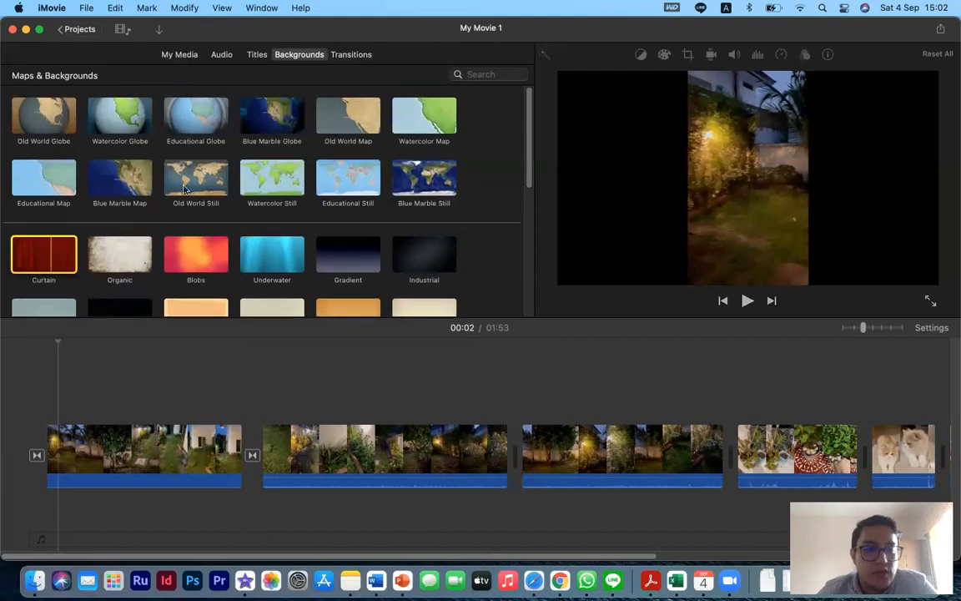
{"action": "scroll", "coordinate": [184, 190], "scroll_direction": "down", "scroll_amount": 5}
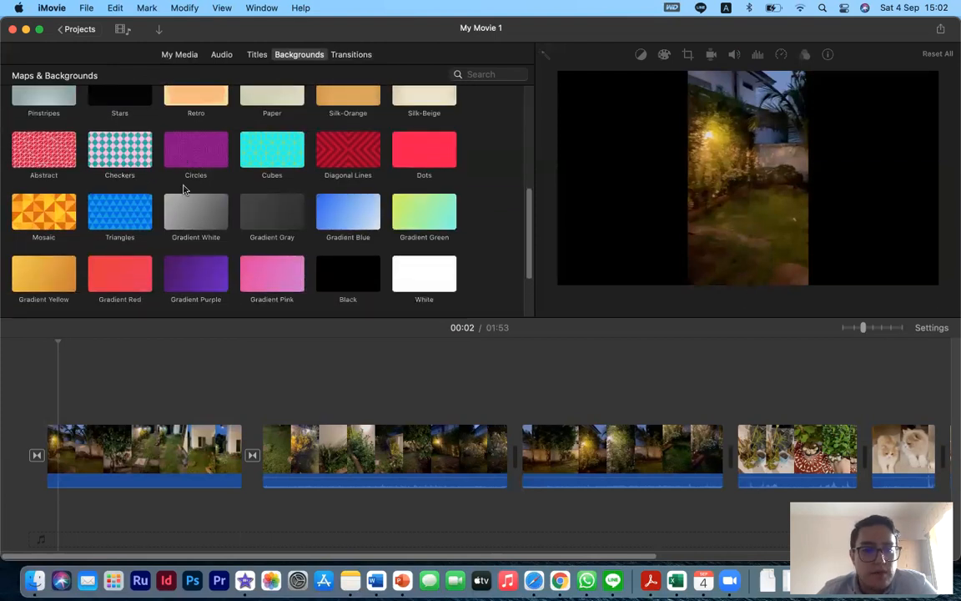
{"action": "scroll", "coordinate": [184, 190], "scroll_direction": "down", "scroll_amount": 2}
{"action": "scroll", "coordinate": [188, 299], "scroll_direction": "down", "scroll_amount": 3}
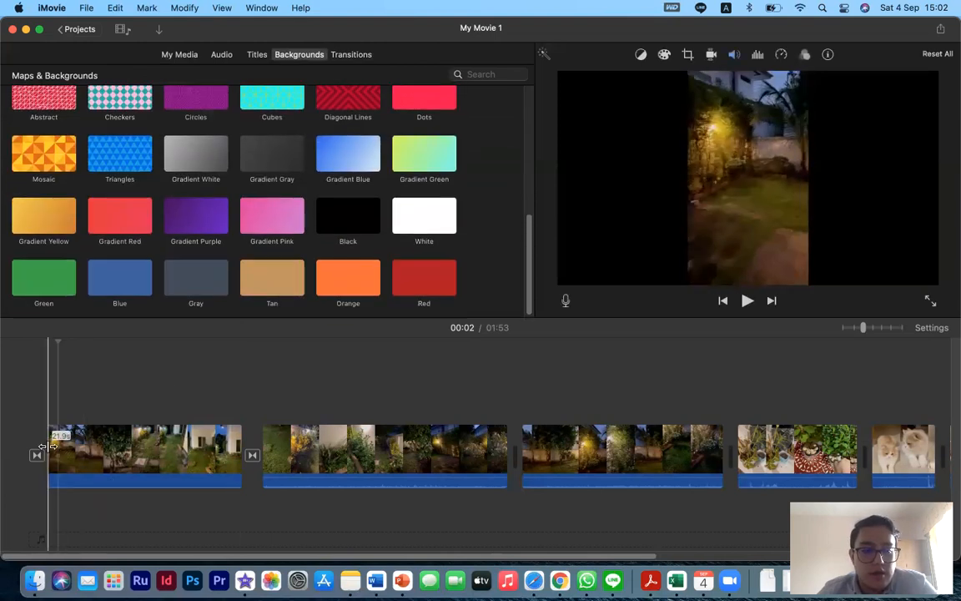
{"action": "scroll", "coordinate": [122, 244], "scroll_direction": "up", "scroll_amount": 10}
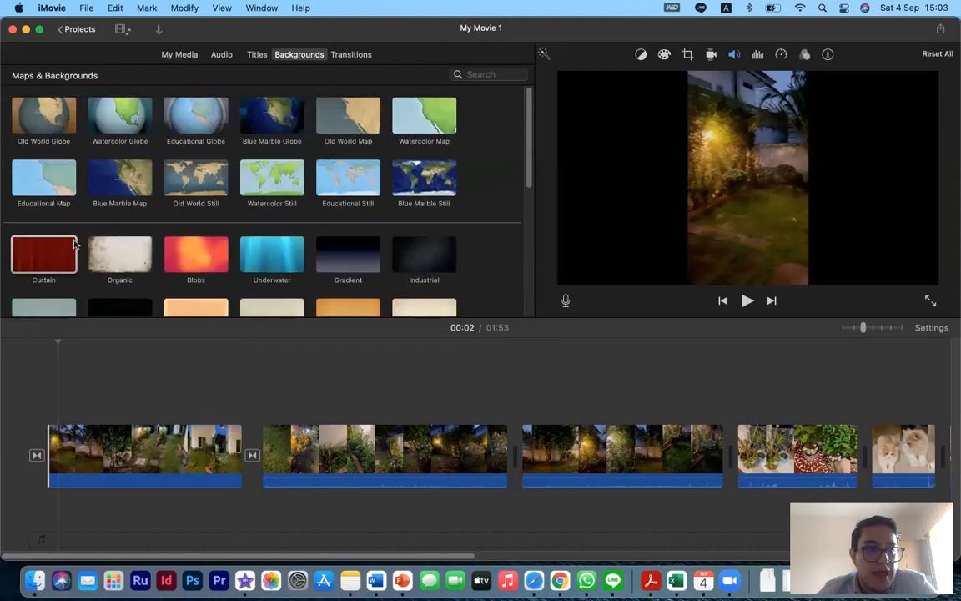
- Insert the Curtain background at the playhead inside the first clip, then undo the insertion
{"action": "key", "text": "w"}
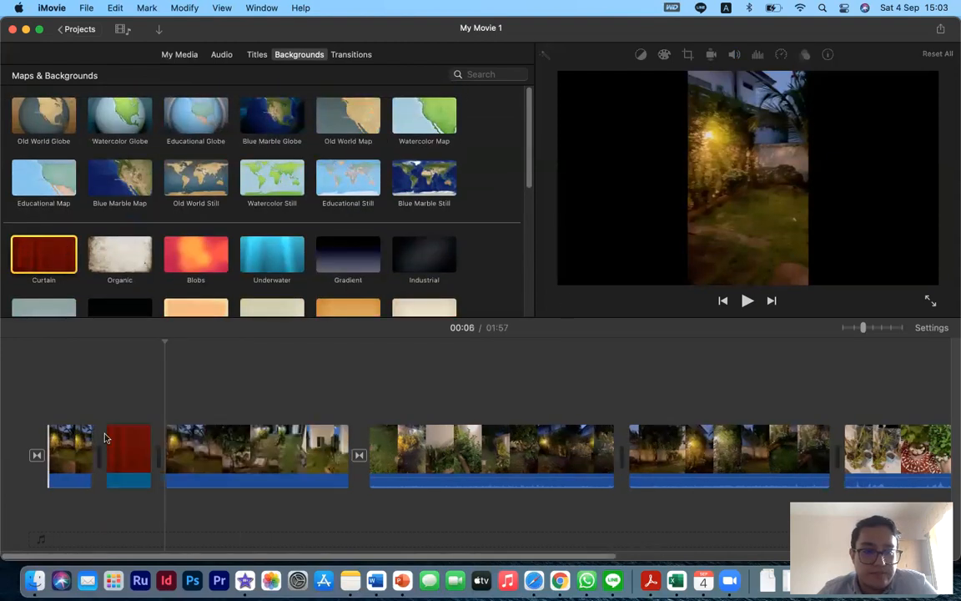
{"action": "left_click", "coordinate": [127, 446]}
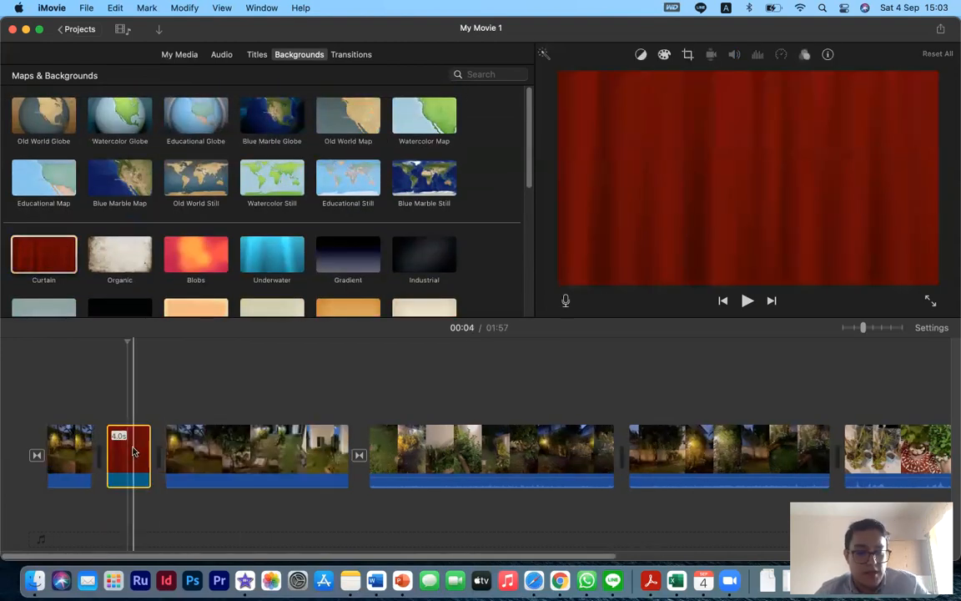
{"action": "key", "text": "super+z"}
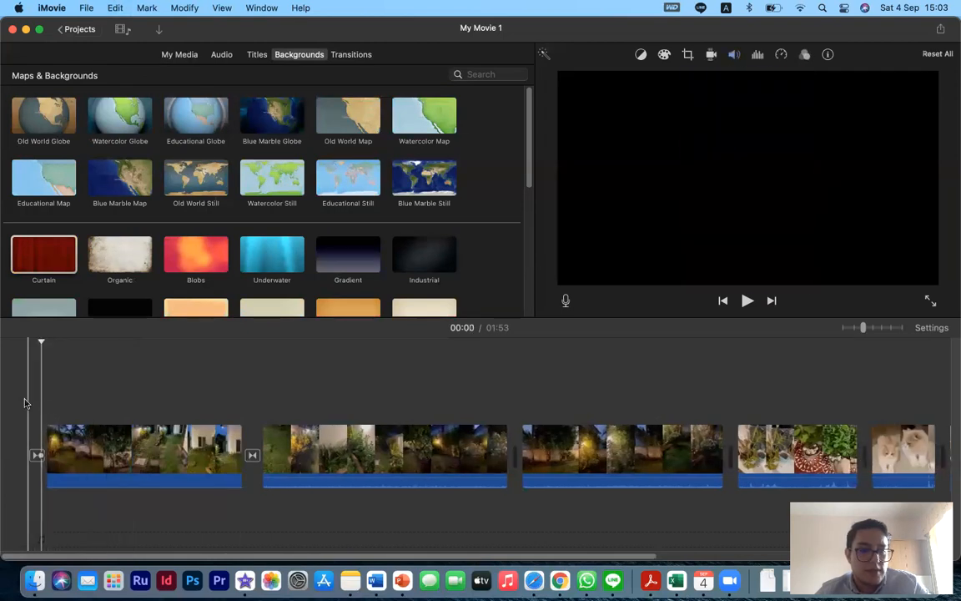
- Add the Curtain background at the start of the movie and play it back
{"action": "left_click", "coordinate": [26, 404]}
{"action": "left_click", "coordinate": [66, 252]}
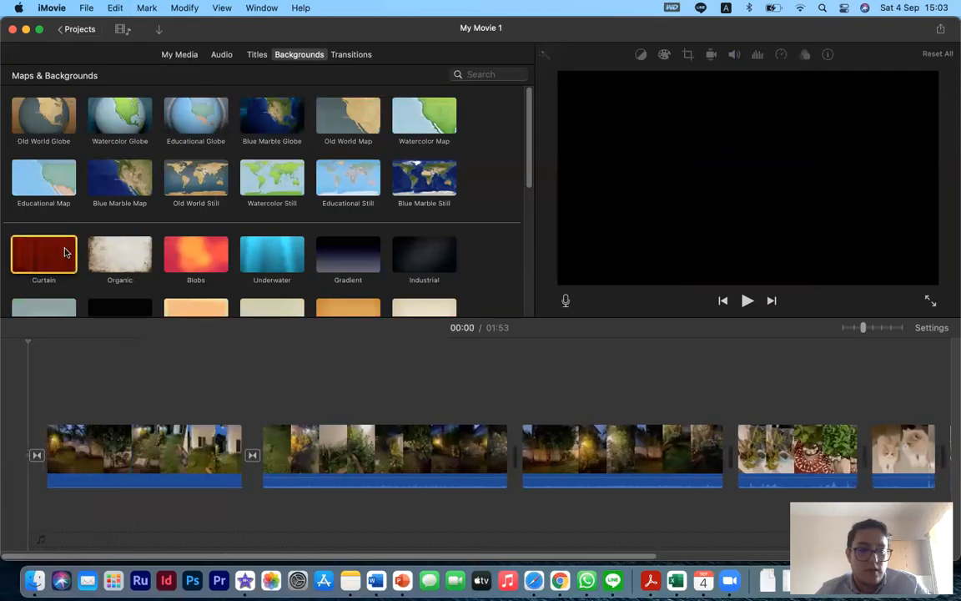
{"action": "double_click", "coordinate": [66, 252]}
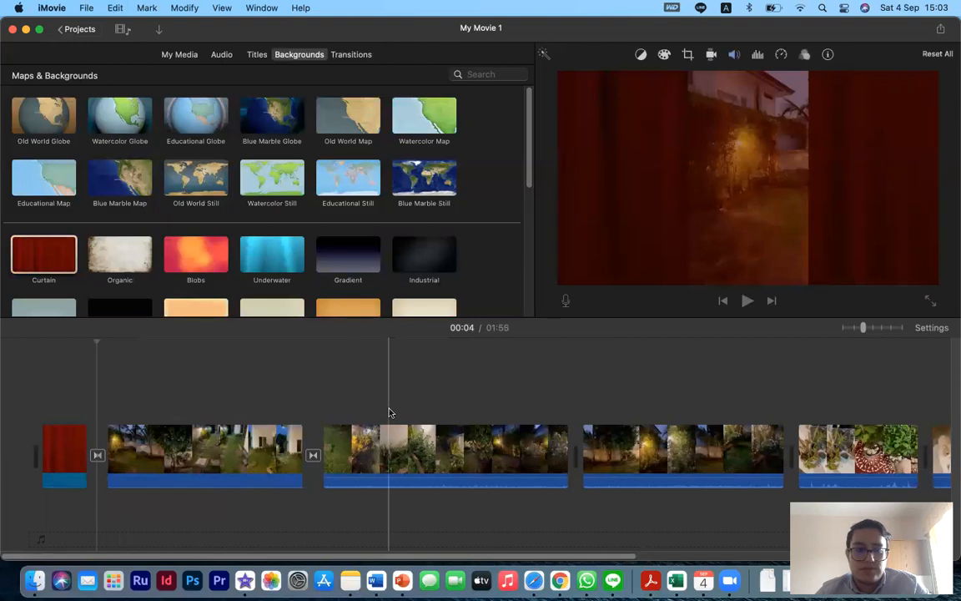
{"action": "left_click", "coordinate": [41, 390]}
{"action": "key", "text": "space"}
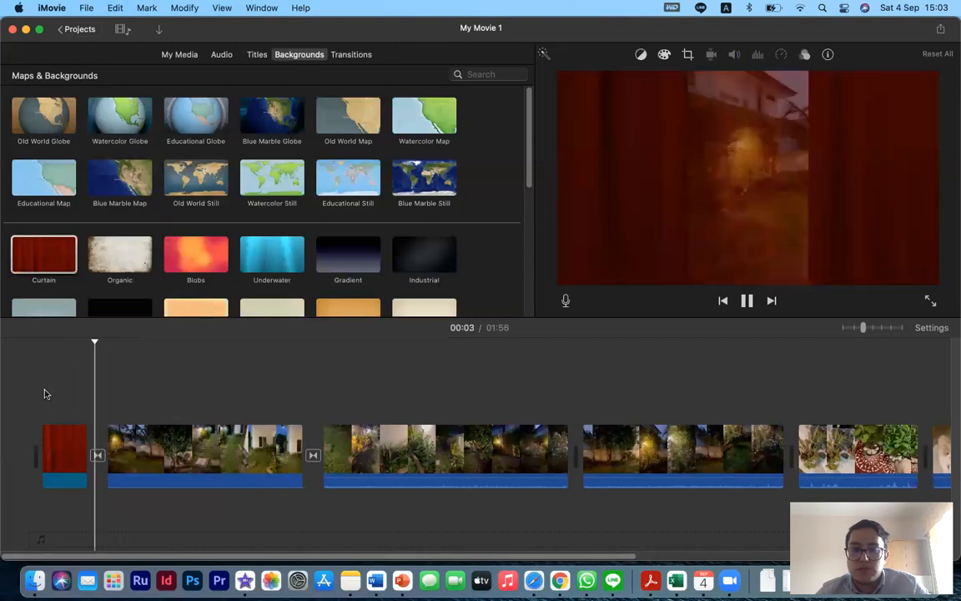
- Delete the Curtain background clip from the start of the movie
{"action": "left_click", "coordinate": [56, 468]}
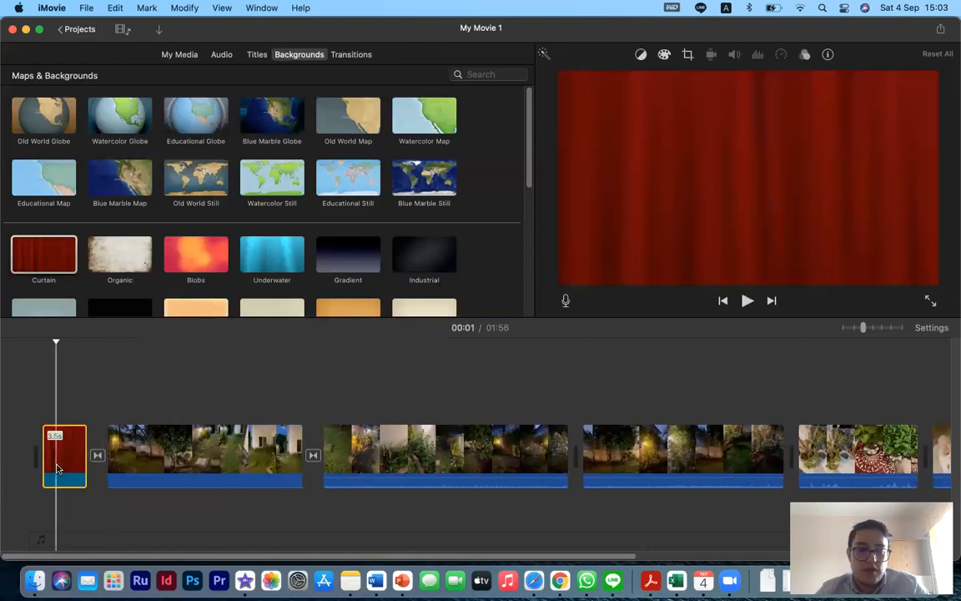
{"action": "key", "text": "Delete"}
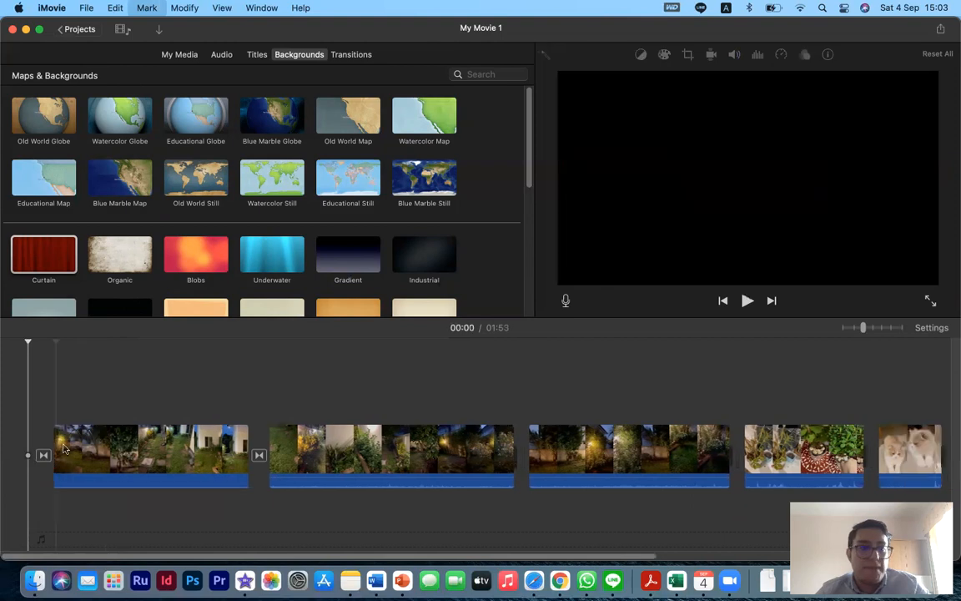
- Add the Split title over the beginning of the first clip
{"action": "left_click", "coordinate": [47, 386]}
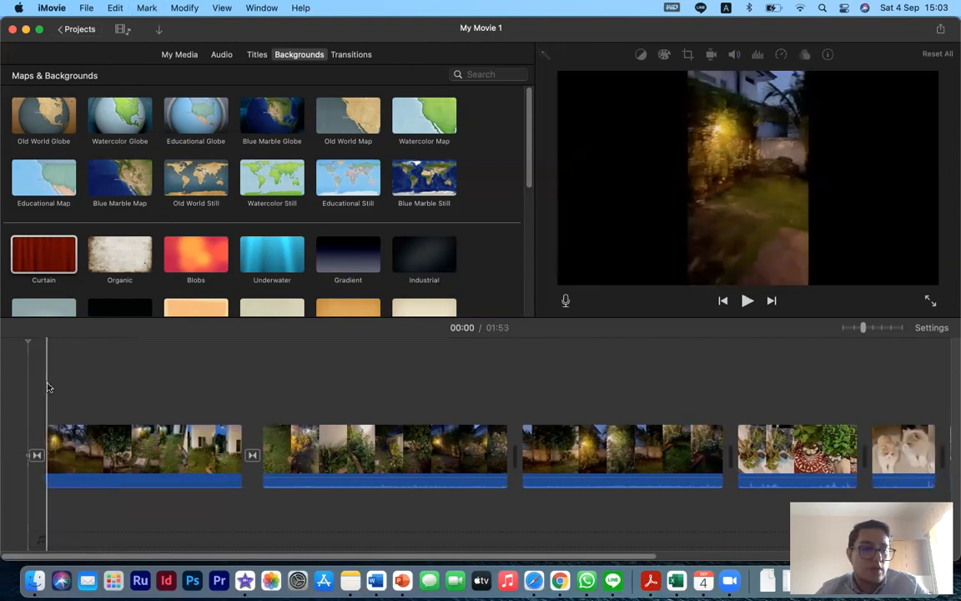
{"action": "left_click", "coordinate": [256, 55]}
{"action": "left_click", "coordinate": [55, 159]}
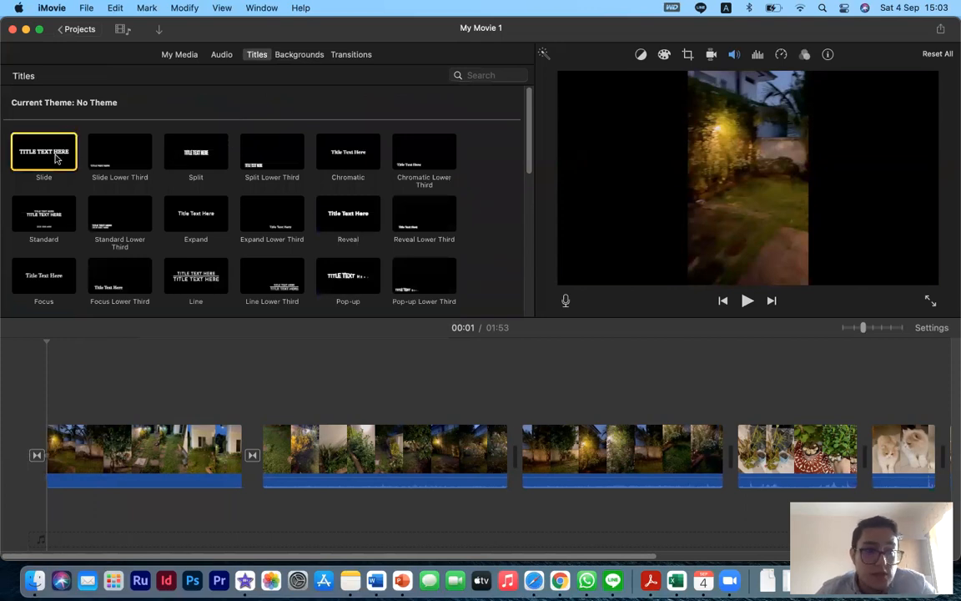
{"action": "double_click", "coordinate": [193, 163]}
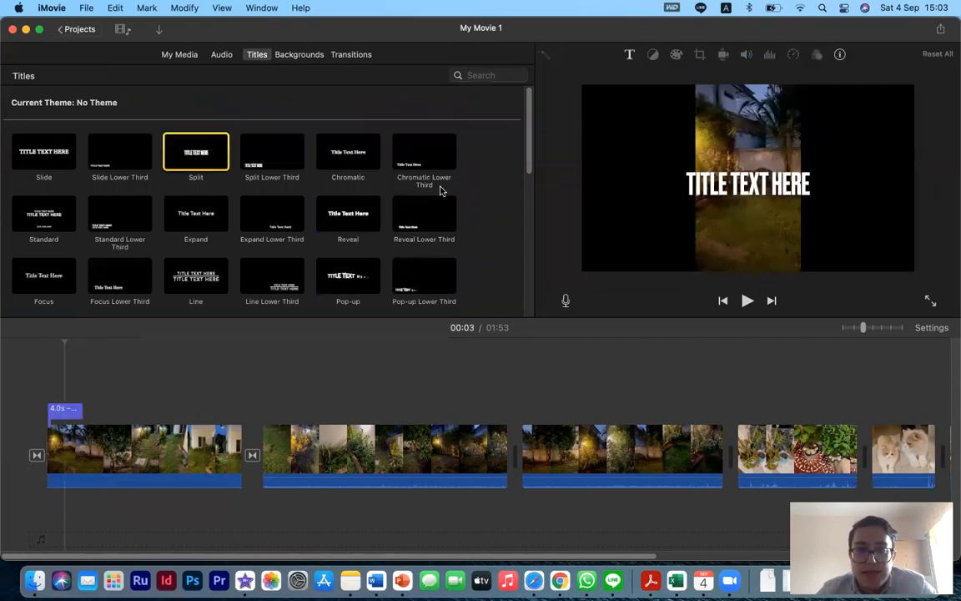
- Replace the title's placeholder text with GARDEN VIEW
{"action": "left_click", "coordinate": [700, 196]}
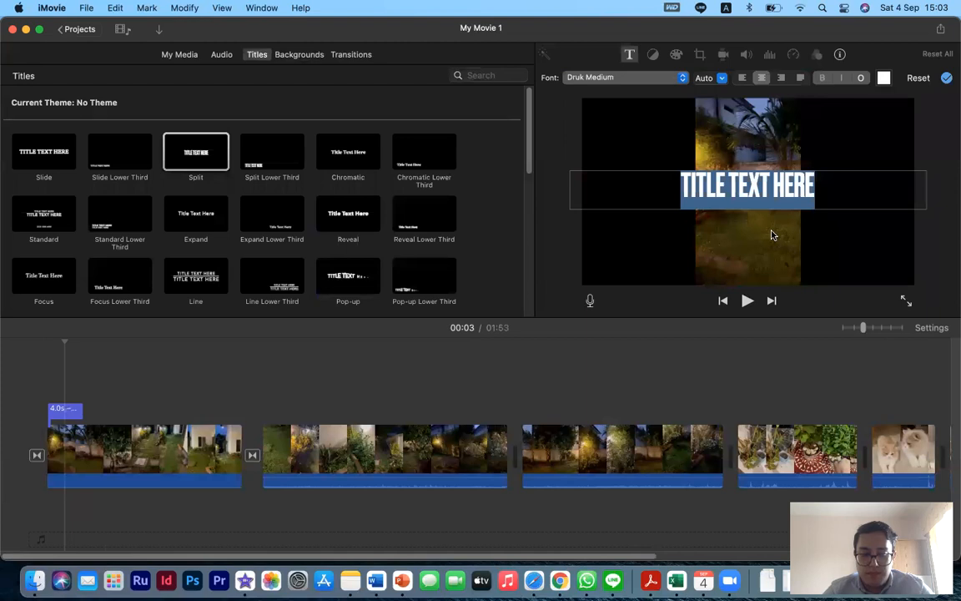
{"action": "type", "text": "A"}
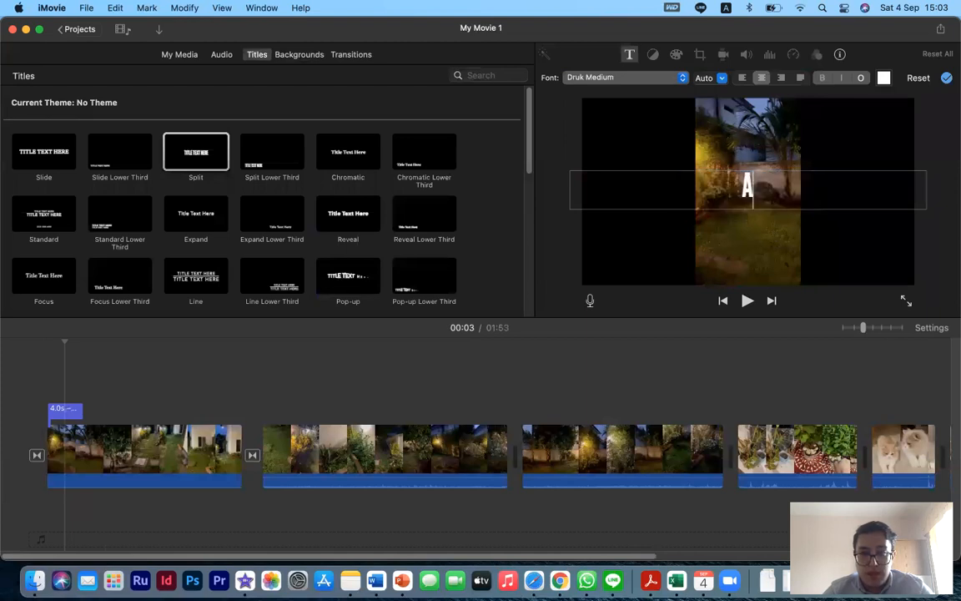
{"action": "type", "text": " DAY IN"}
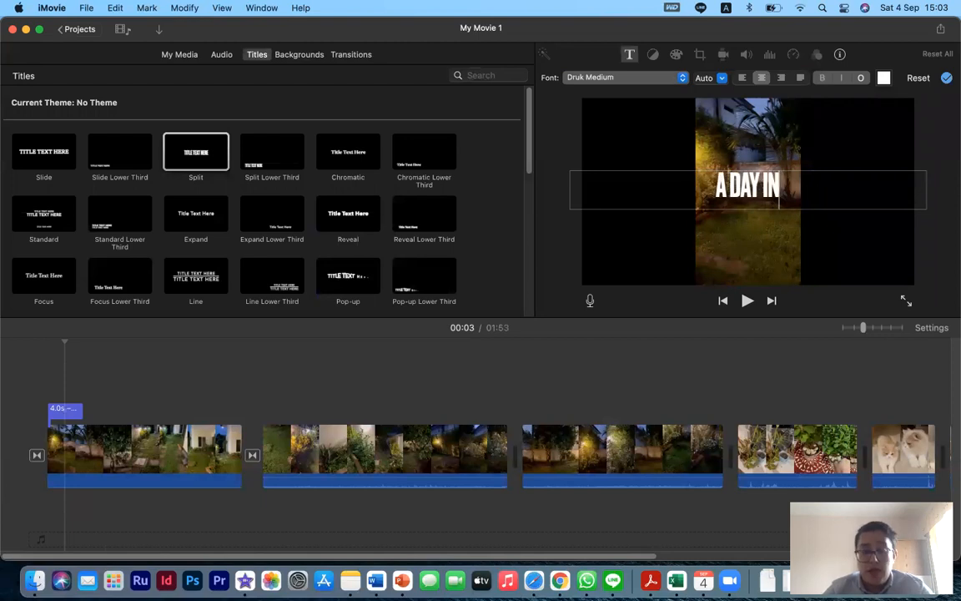
{"action": "key", "text": "BackSpace"}
{"action": "key", "text": "BackSpace"}
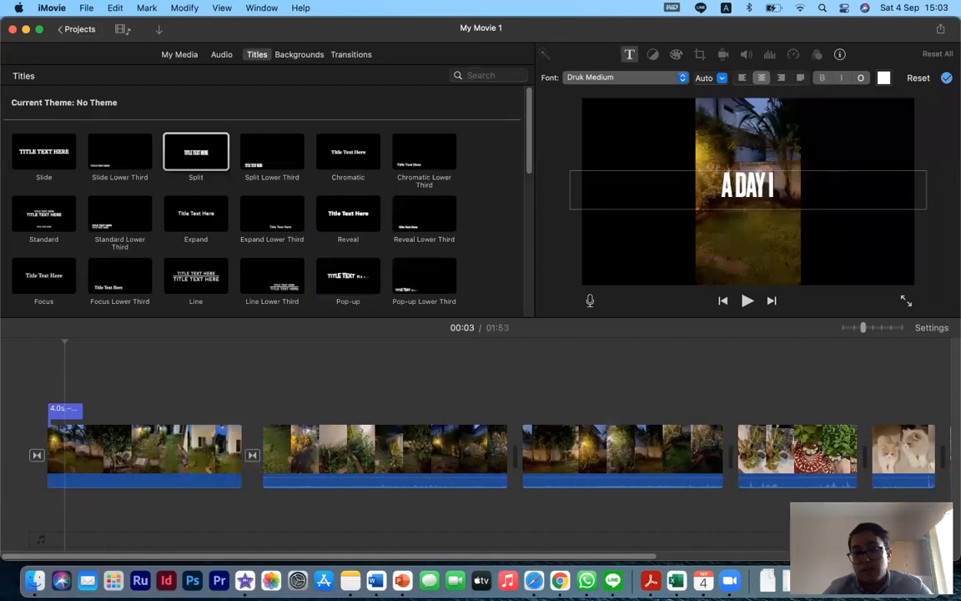
{"action": "key", "text": "BackSpace"}
{"action": "key", "text": "BackSpace"}
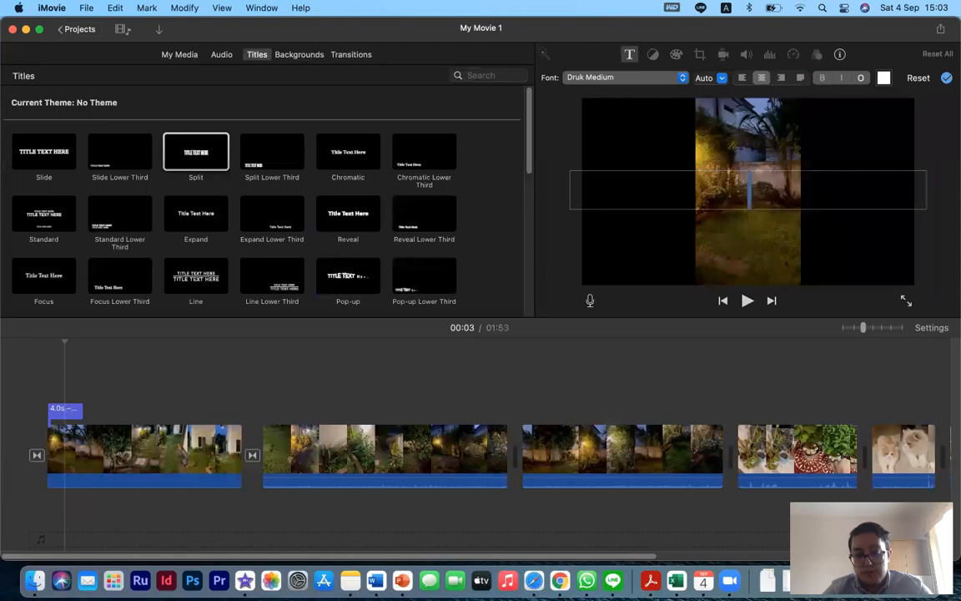
{"action": "type", "text": "GARDE"}
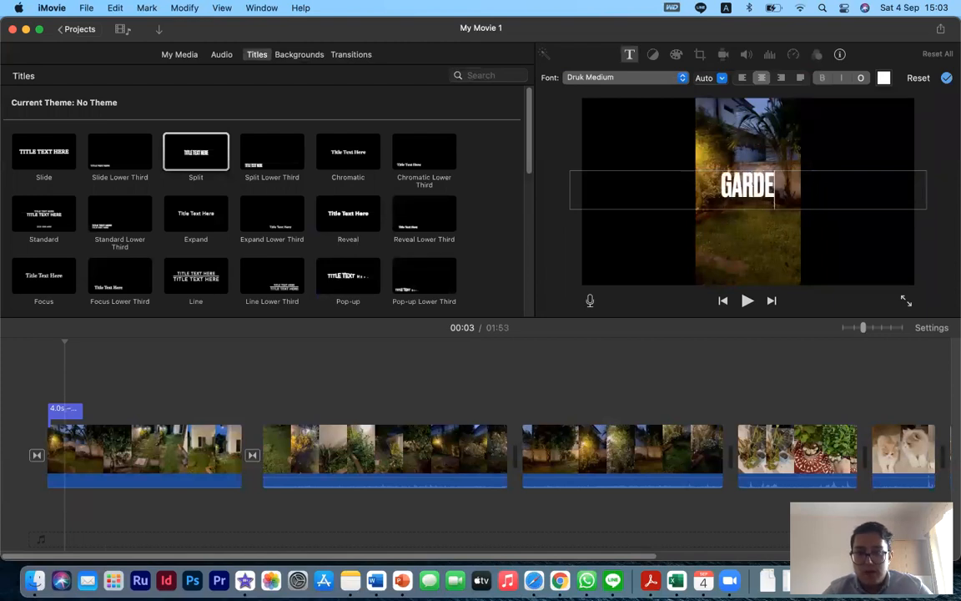
{"action": "type", "text": "N VIEW"}
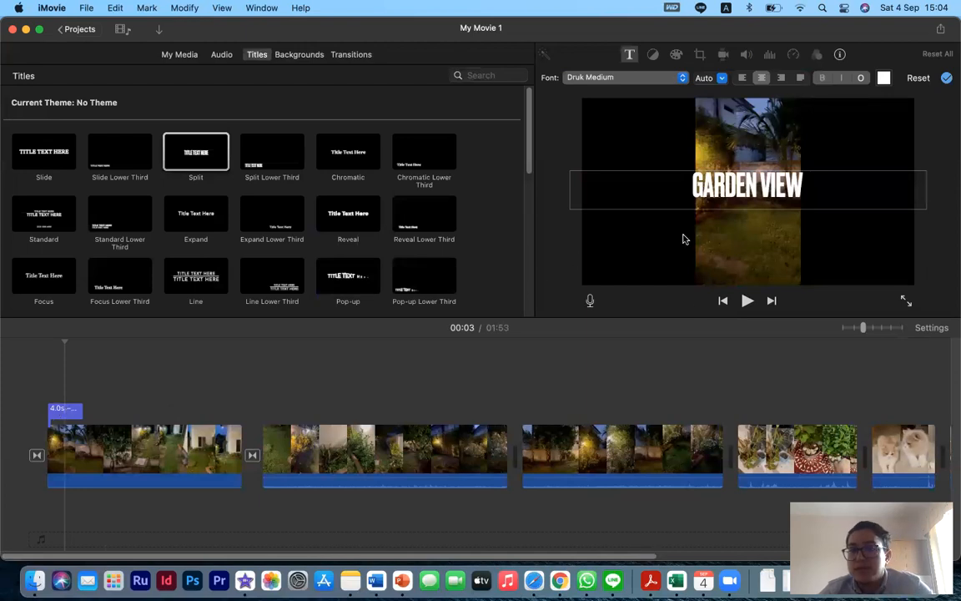
{"action": "left_click", "coordinate": [539, 395]}
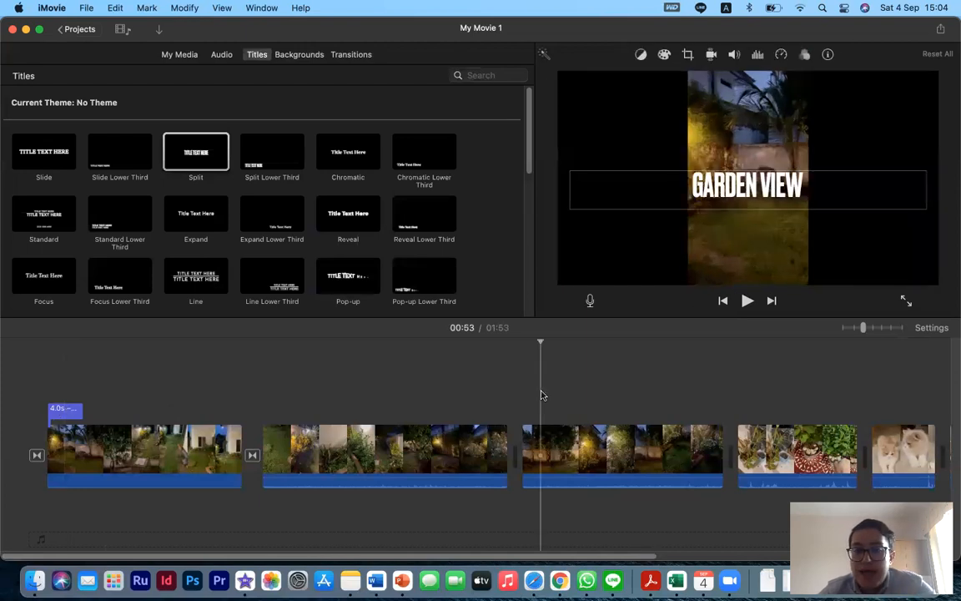
- Extend the GARDEN VIEW title across the whole first clip and play it back
{"action": "left_click", "coordinate": [70, 410]}
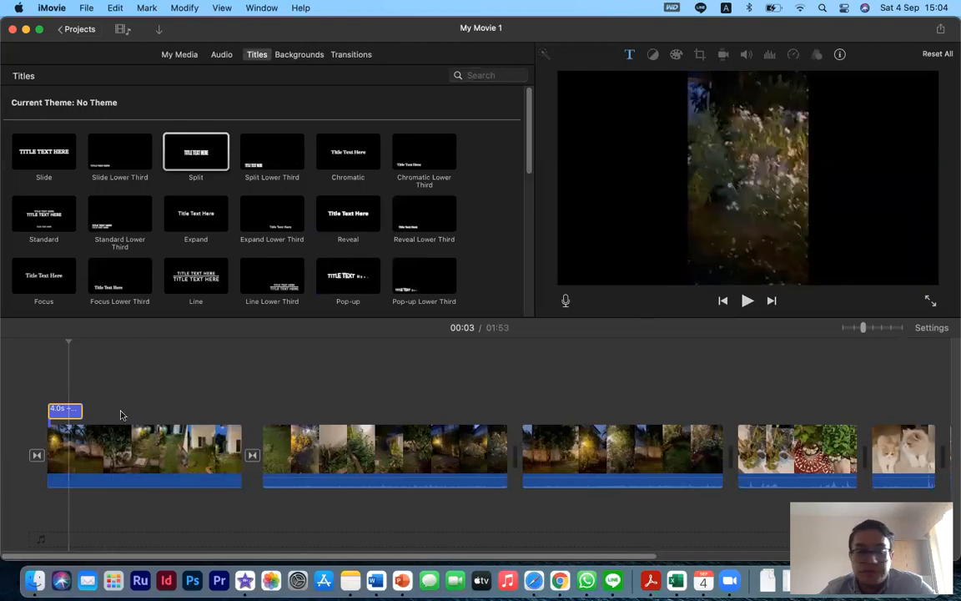
{"action": "left_click_drag", "start_coordinate": [80, 413], "coordinate": [237, 411]}
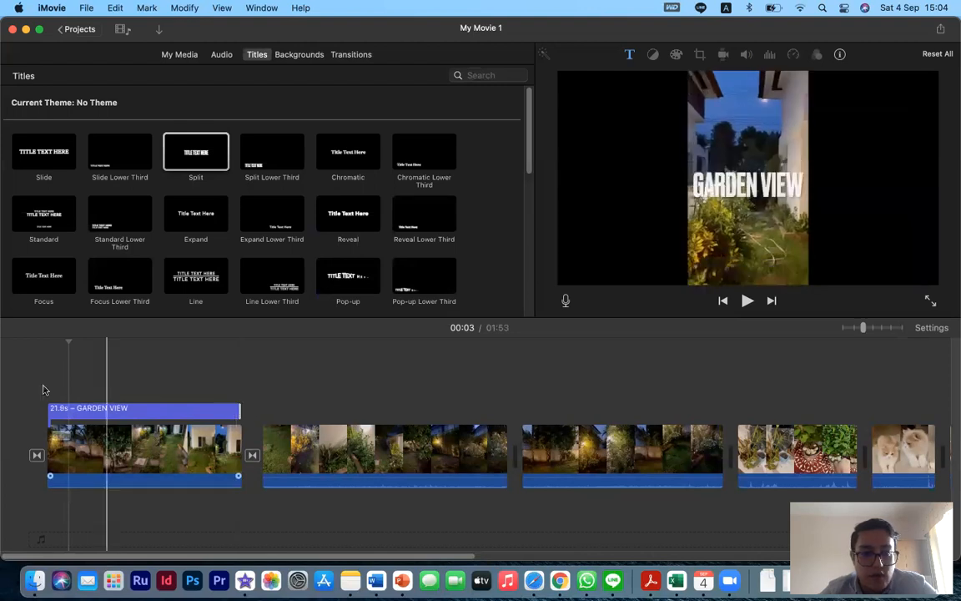
{"action": "left_click", "coordinate": [43, 389]}
{"action": "key", "text": "space"}
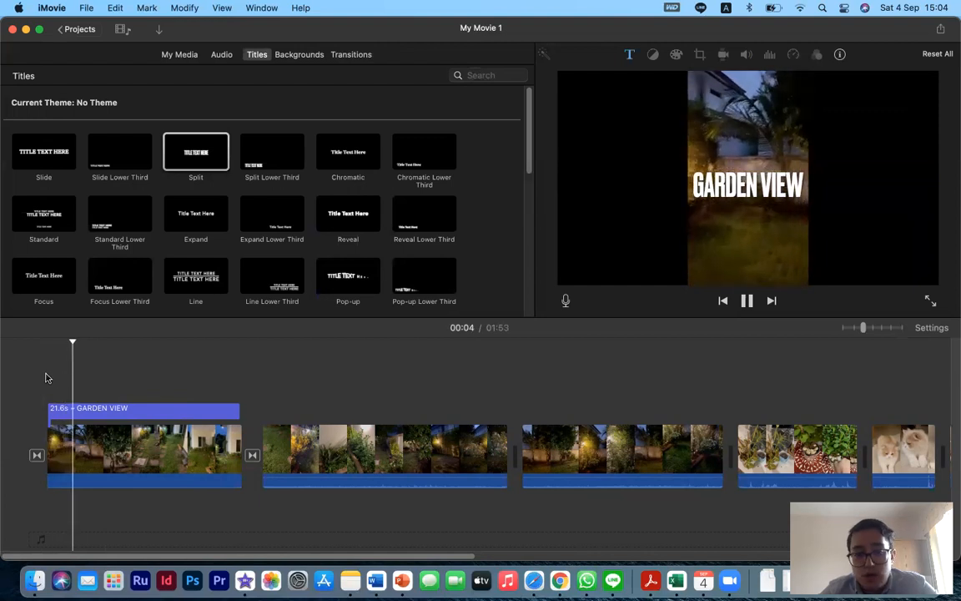
- Shorten the GARDEN VIEW title to about 9 seconds and play it back
{"action": "left_click", "coordinate": [236, 414]}
{"action": "left_click_drag", "start_coordinate": [231, 414], "coordinate": [125, 406]}
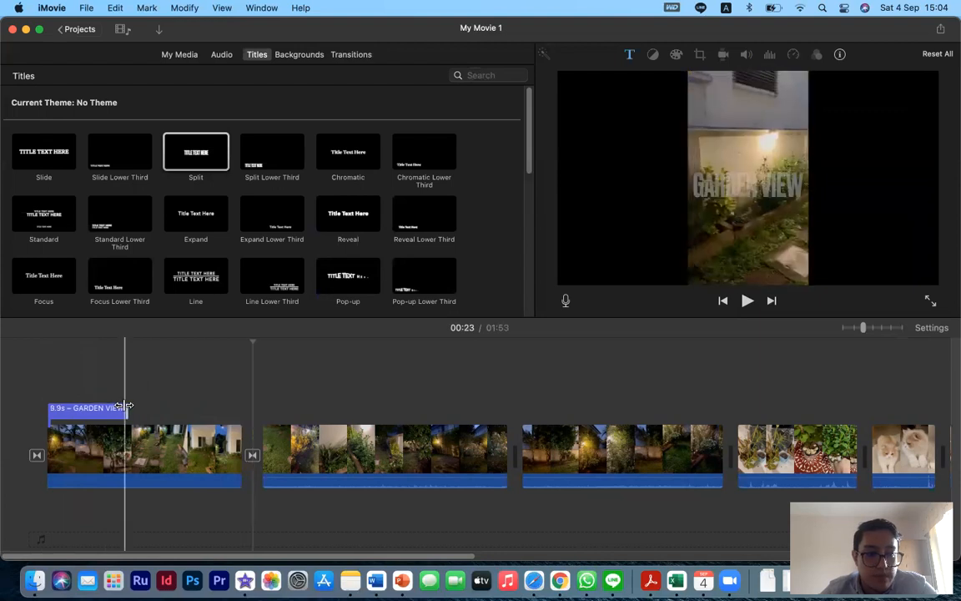
{"action": "key", "text": "space"}
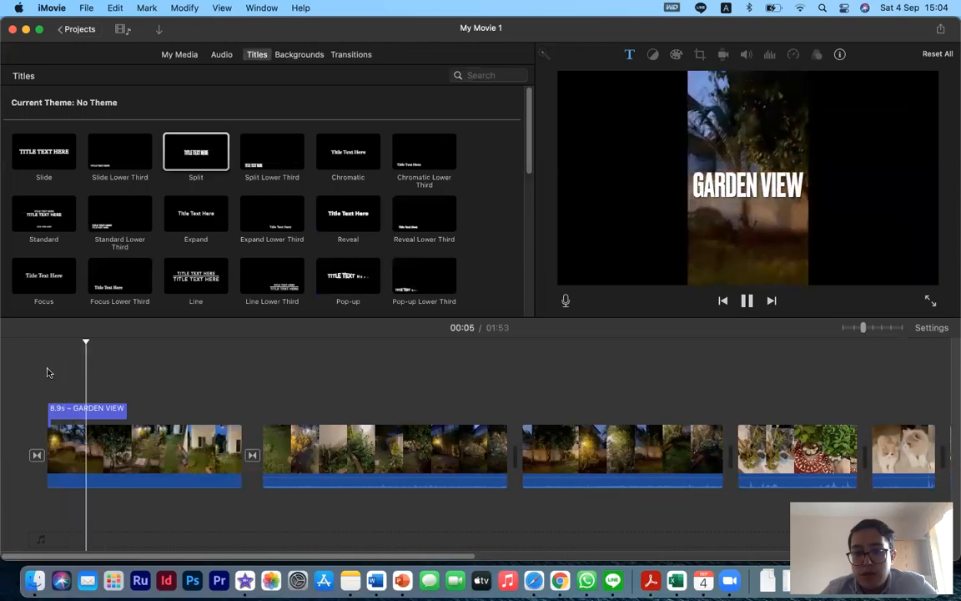
- Set the first clip's speed to Fast
{"action": "left_click", "coordinate": [143, 455]}
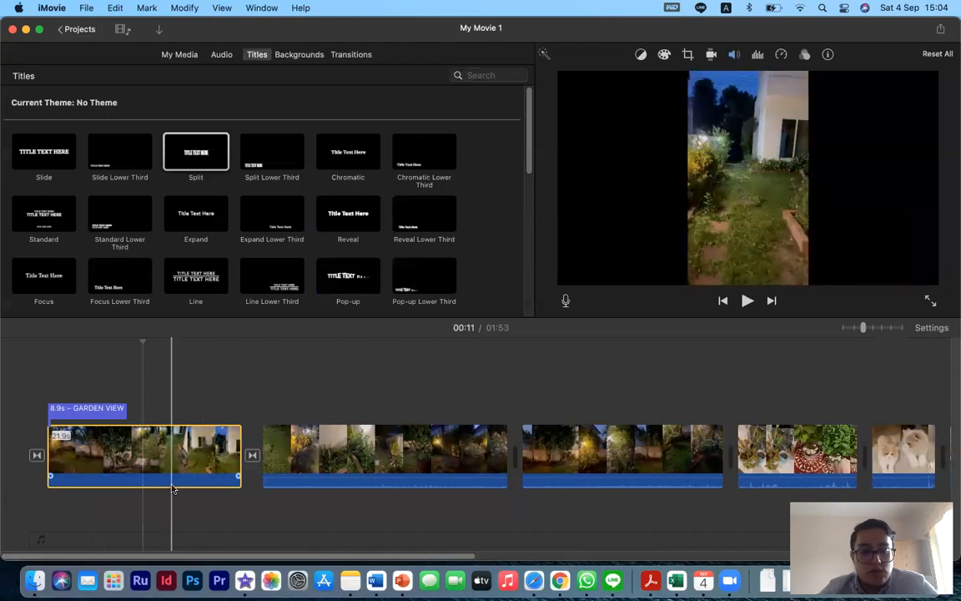
{"action": "left_click_drag", "start_coordinate": [171, 488], "coordinate": [171, 477]}
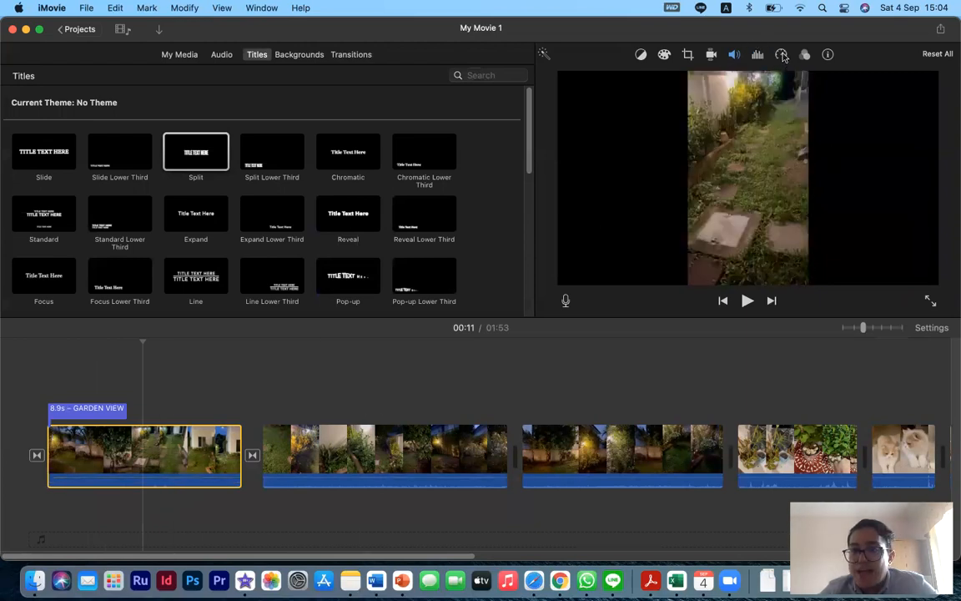
{"action": "left_click", "coordinate": [782, 55]}
{"action": "left_click", "coordinate": [668, 80]}
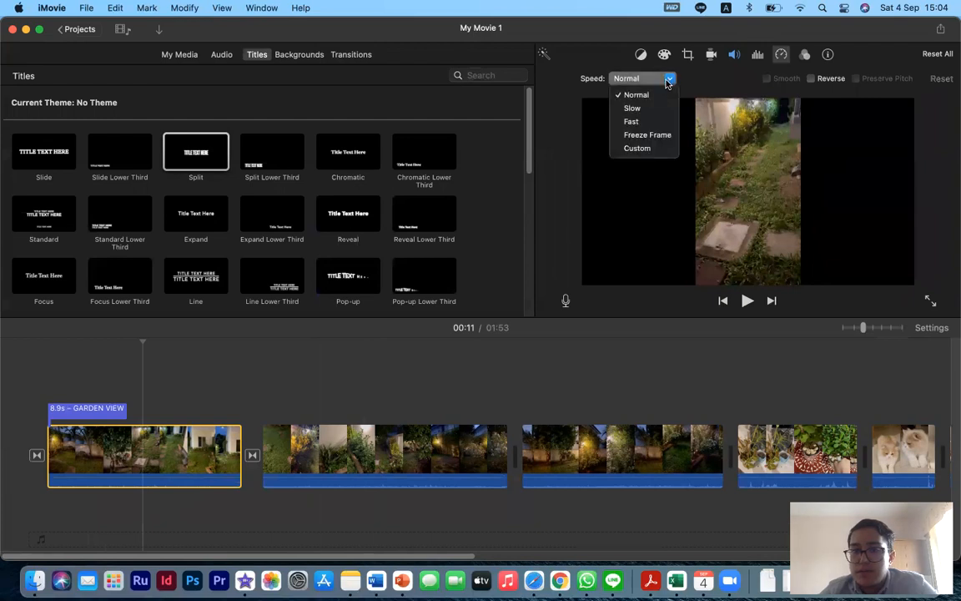
{"action": "left_click", "coordinate": [667, 122]}
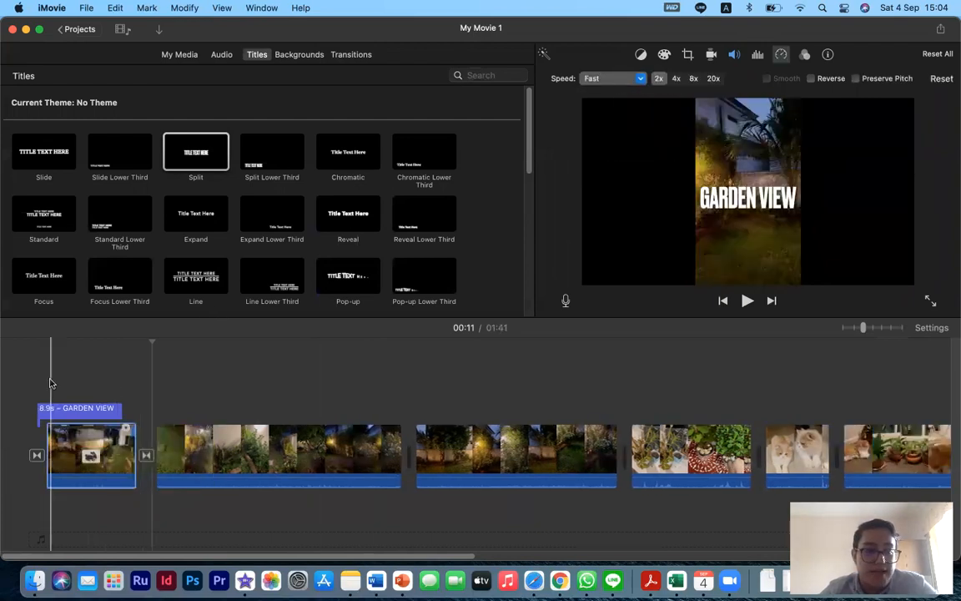
- Play the movie from the start and lower the first clip's audio volume
{"action": "left_click", "coordinate": [44, 381]}
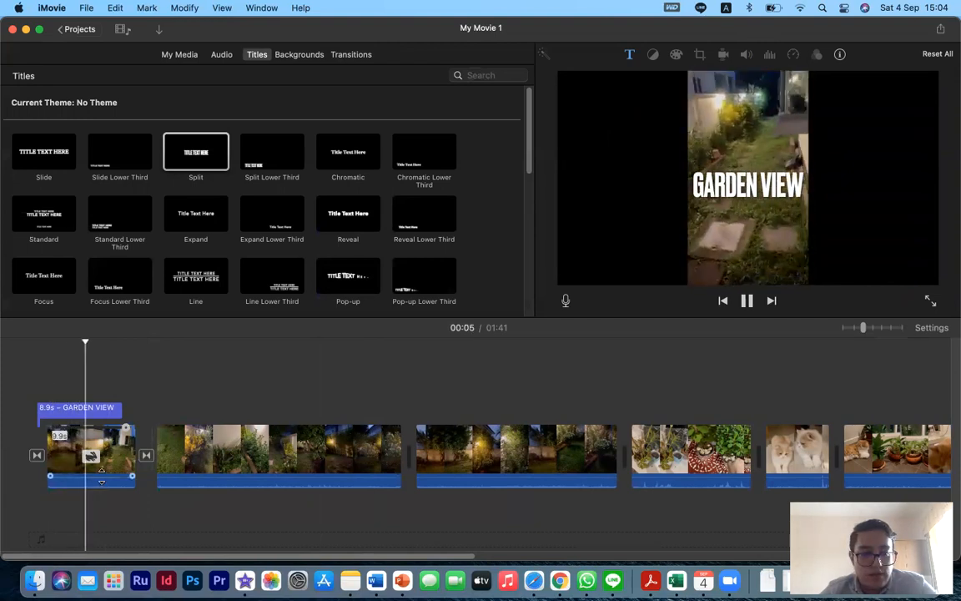
{"action": "left_click_drag", "start_coordinate": [100, 477], "coordinate": [103, 494]}
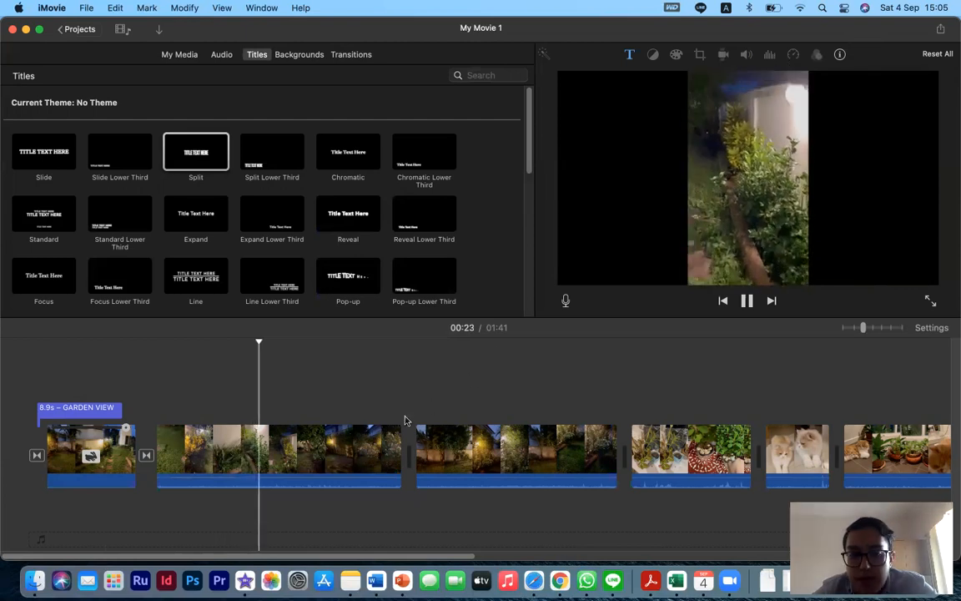
- Set the second clip's speed to Fast
{"action": "left_click", "coordinate": [354, 451]}
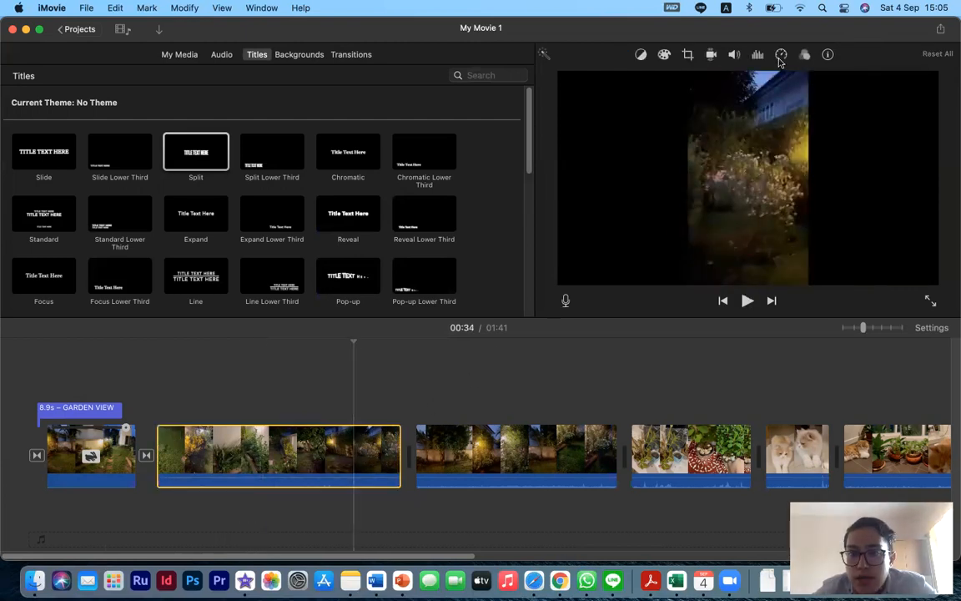
{"action": "left_click", "coordinate": [780, 55]}
{"action": "left_click", "coordinate": [669, 77]}
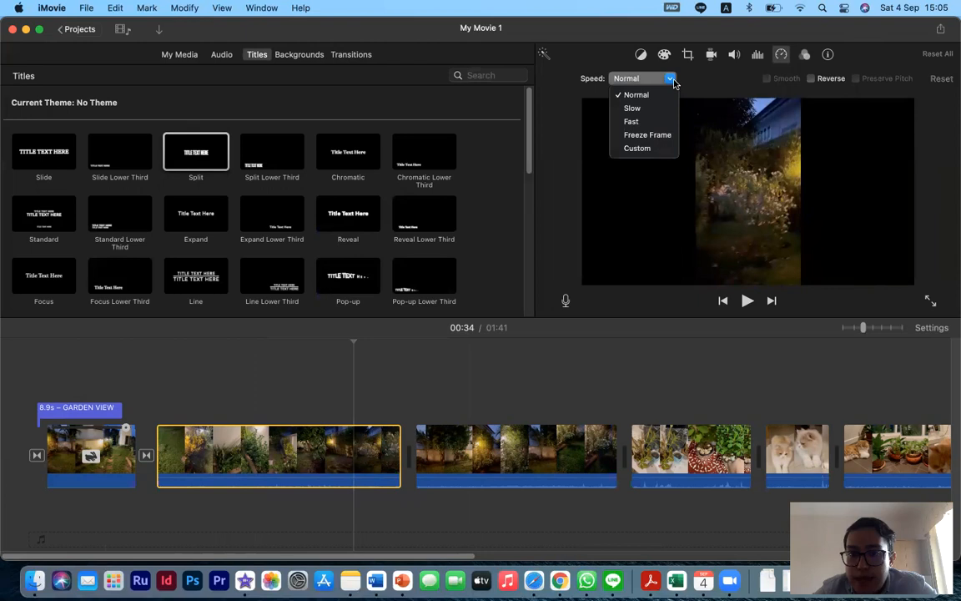
{"action": "left_click", "coordinate": [659, 121]}
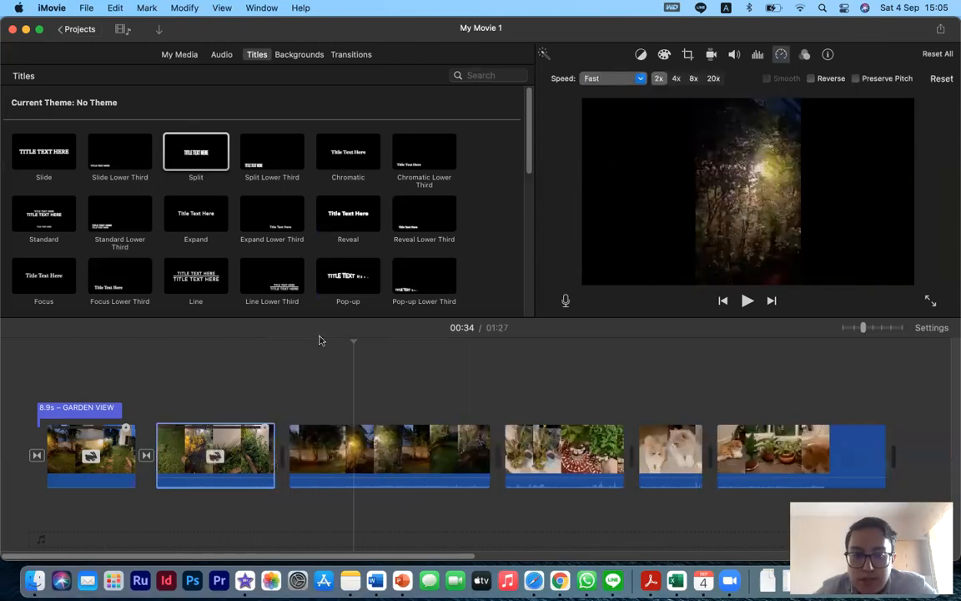
- Play the second clip and lower its audio volume
{"action": "left_click", "coordinate": [164, 404]}
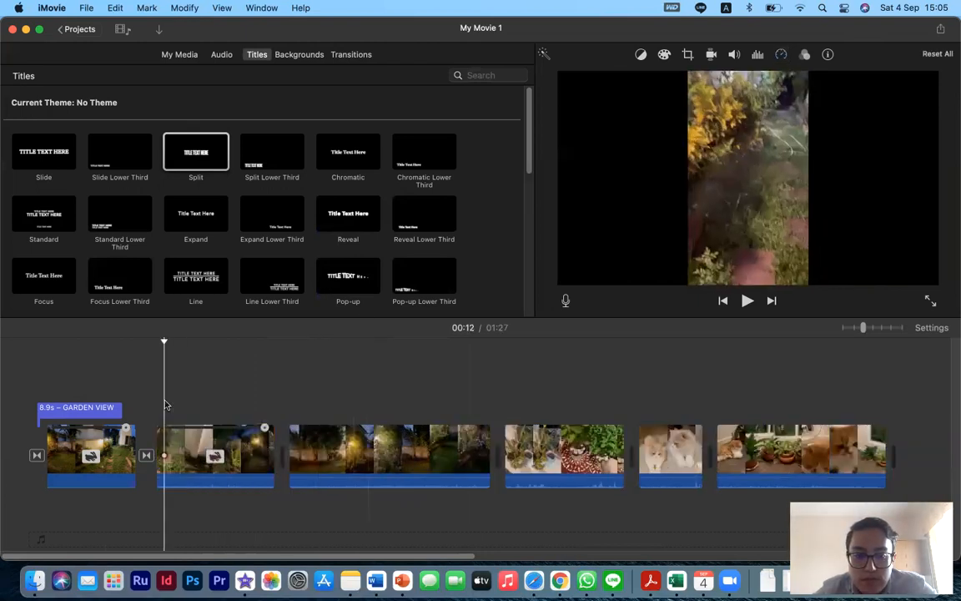
{"action": "key", "text": "space"}
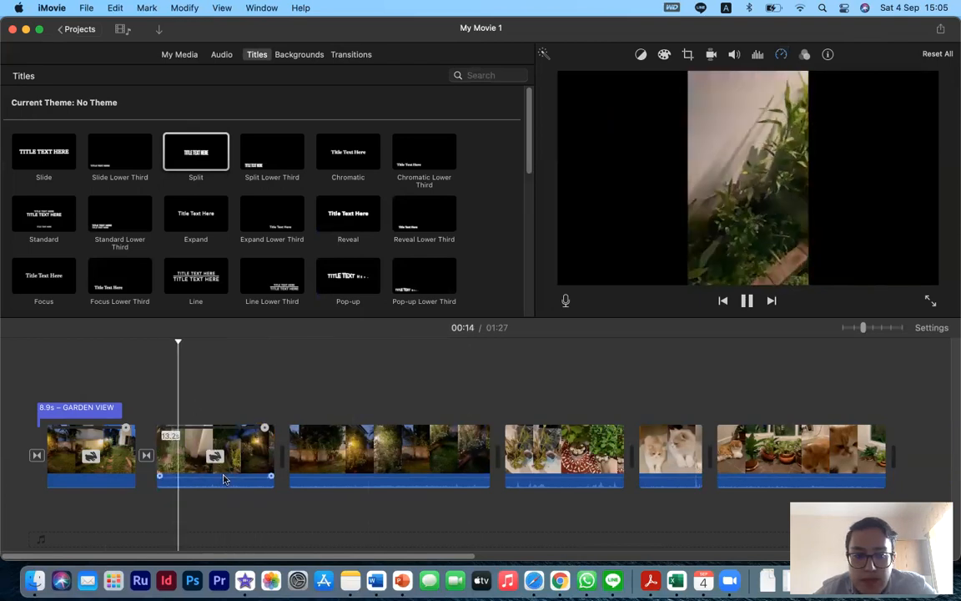
{"action": "left_click_drag", "start_coordinate": [228, 474], "coordinate": [230, 504]}
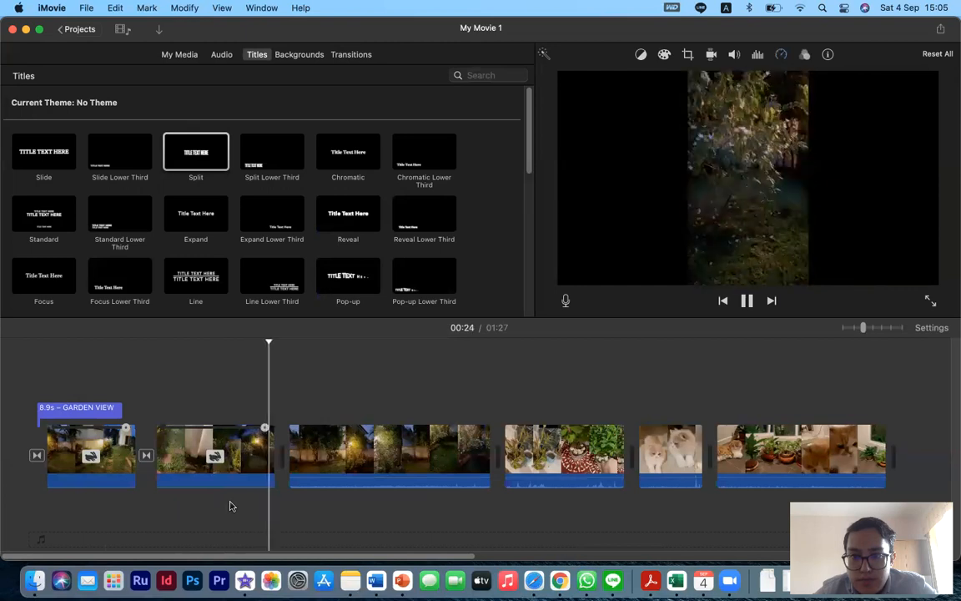
{"action": "left_click", "coordinate": [266, 403]}
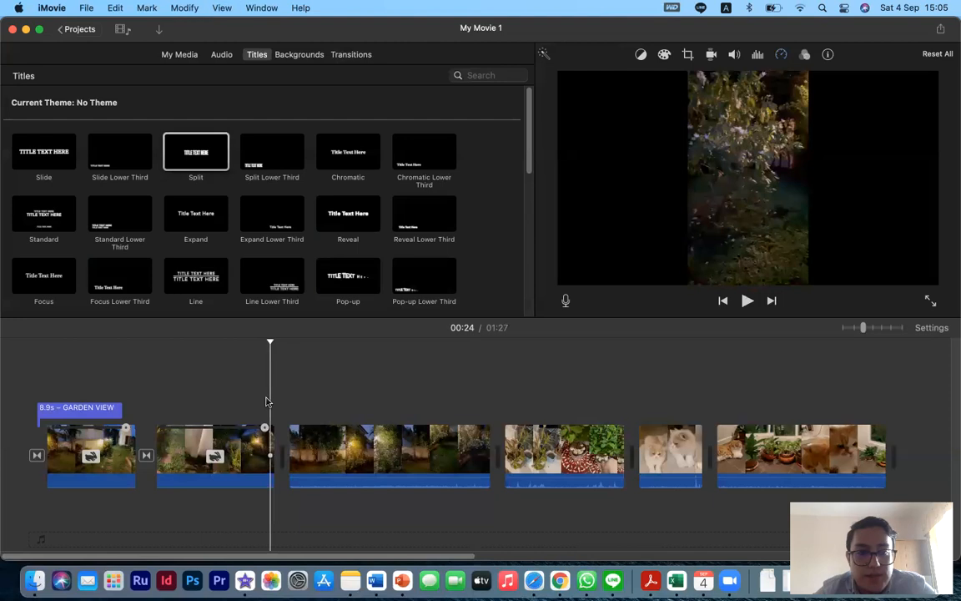
- Add a Cross Dissolve transition between the second and third clips and play it back
{"action": "left_click", "coordinate": [180, 54]}
{"action": "left_click", "coordinate": [349, 55]}
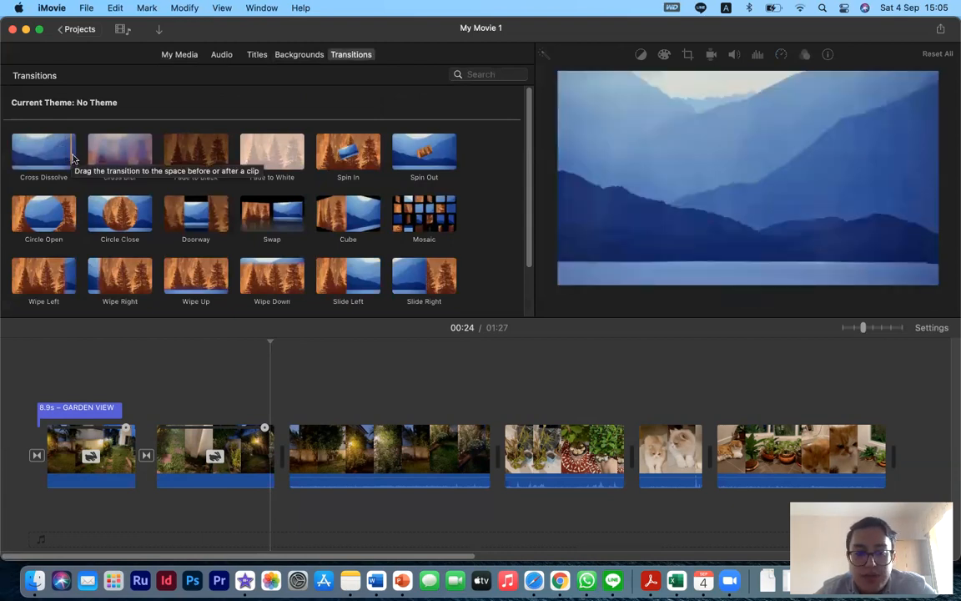
{"action": "left_click", "coordinate": [72, 156]}
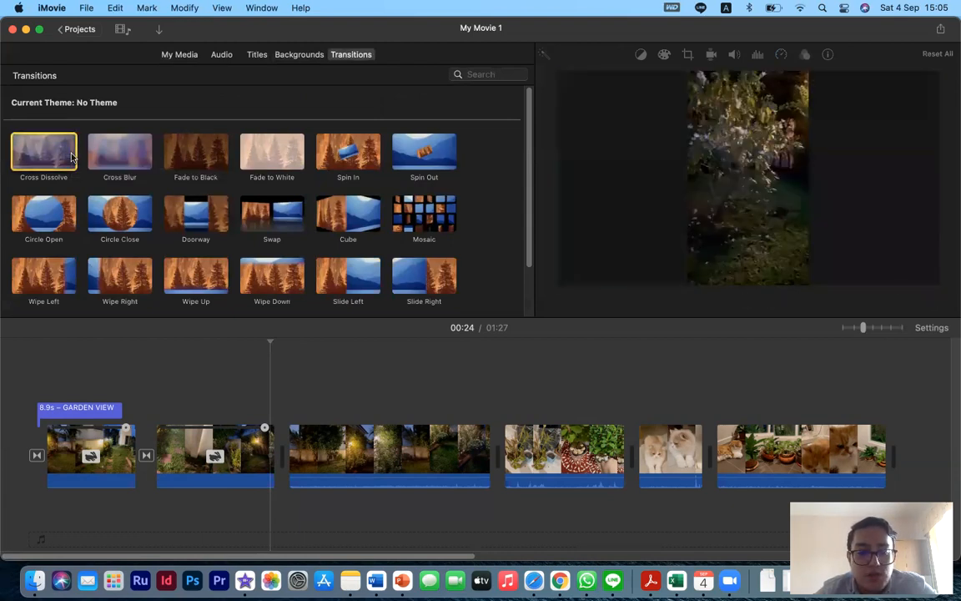
{"action": "key", "text": "super+t"}
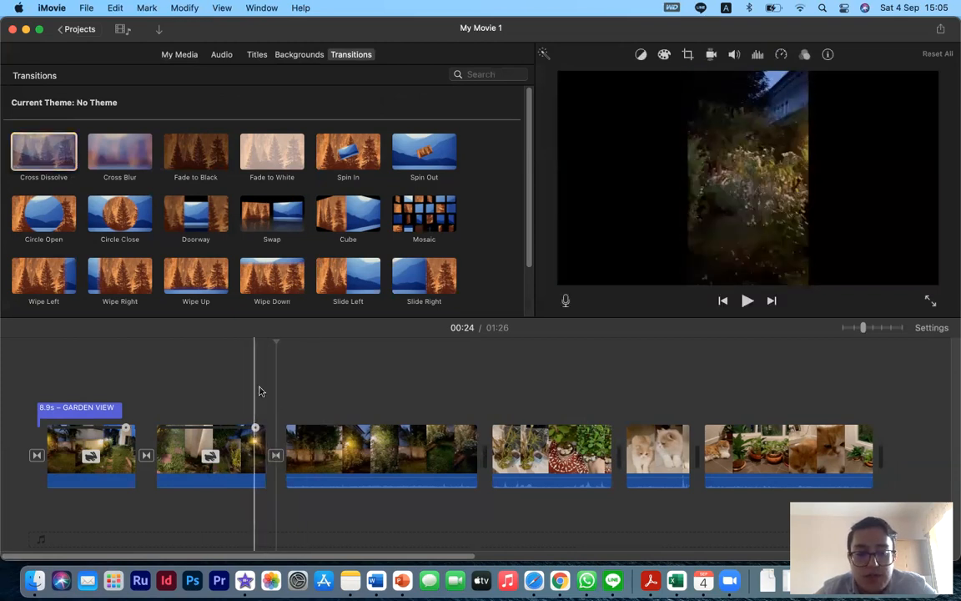
{"action": "key", "text": "space"}
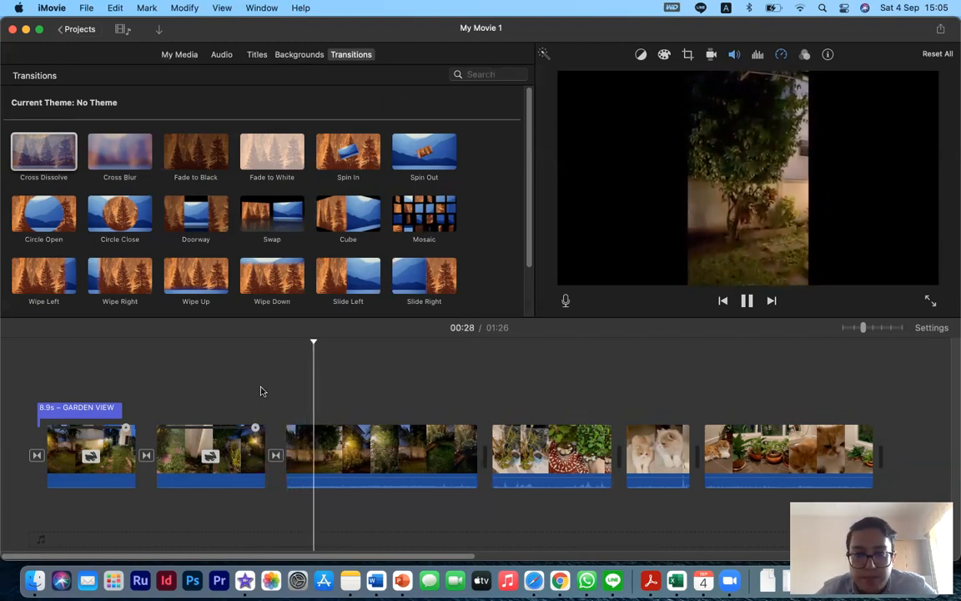
{"action": "left_click", "coordinate": [254, 393]}
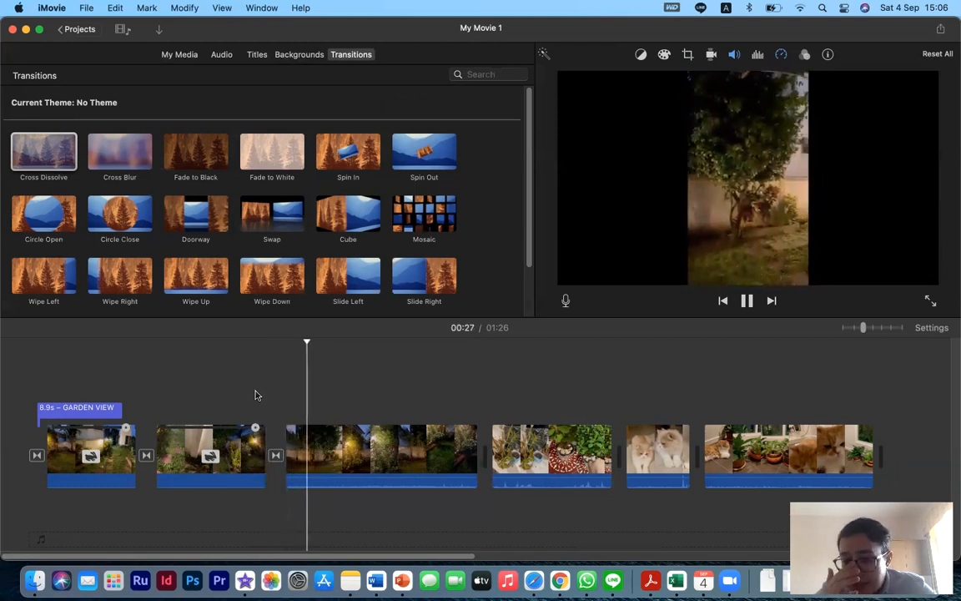
- Set the third clip's speed to Fast
{"action": "left_click", "coordinate": [371, 451]}
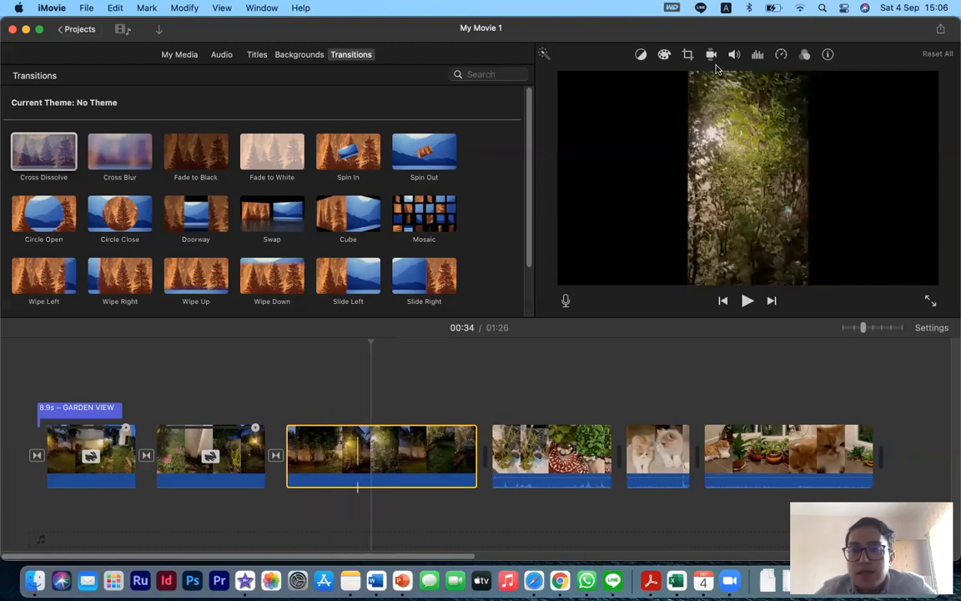
{"action": "left_click", "coordinate": [781, 56]}
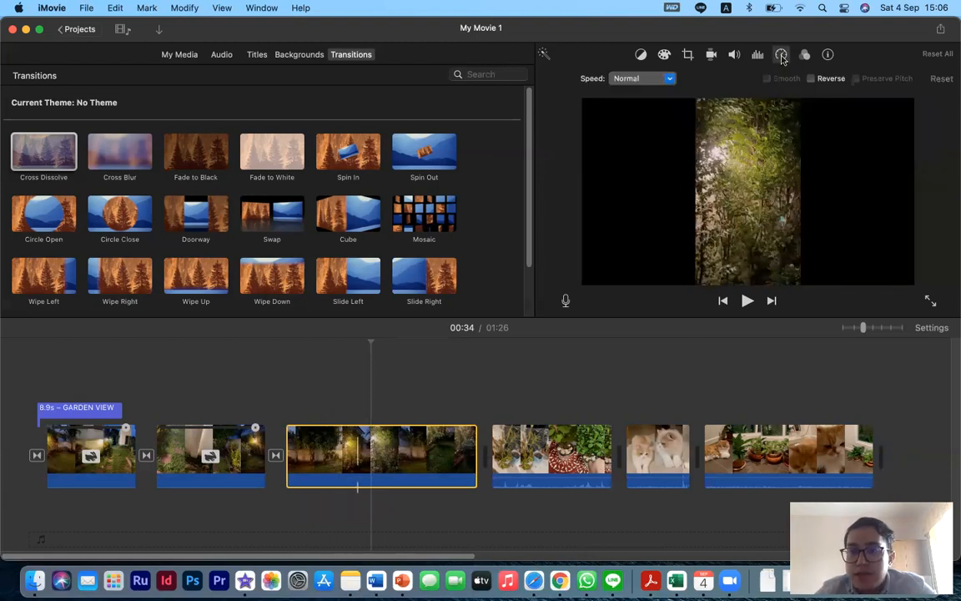
{"action": "left_click", "coordinate": [670, 79]}
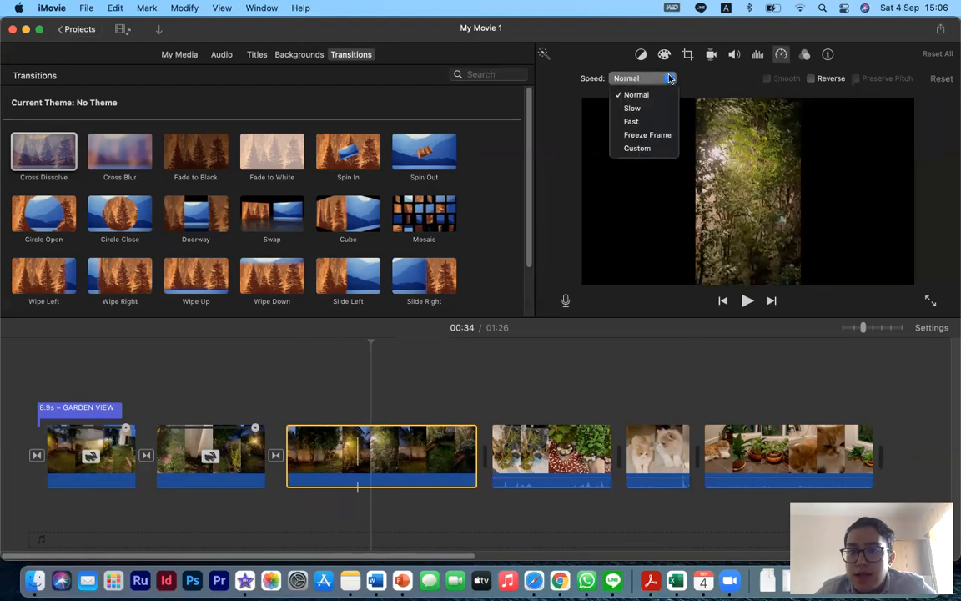
{"action": "left_click", "coordinate": [654, 121]}
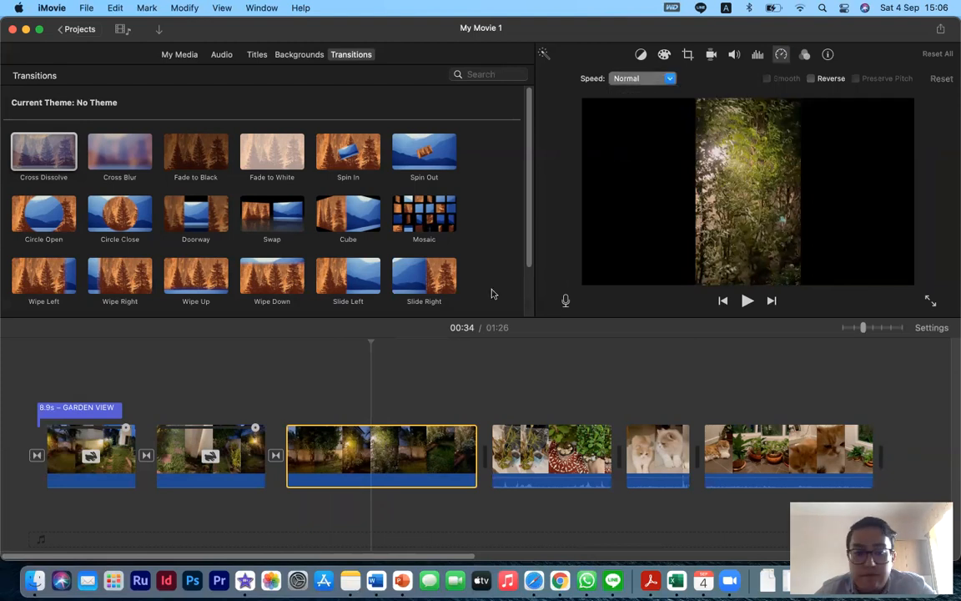
- Play back the sped-up third clip up to its end
{"action": "left_click", "coordinate": [285, 386]}
{"action": "key", "text": "space"}
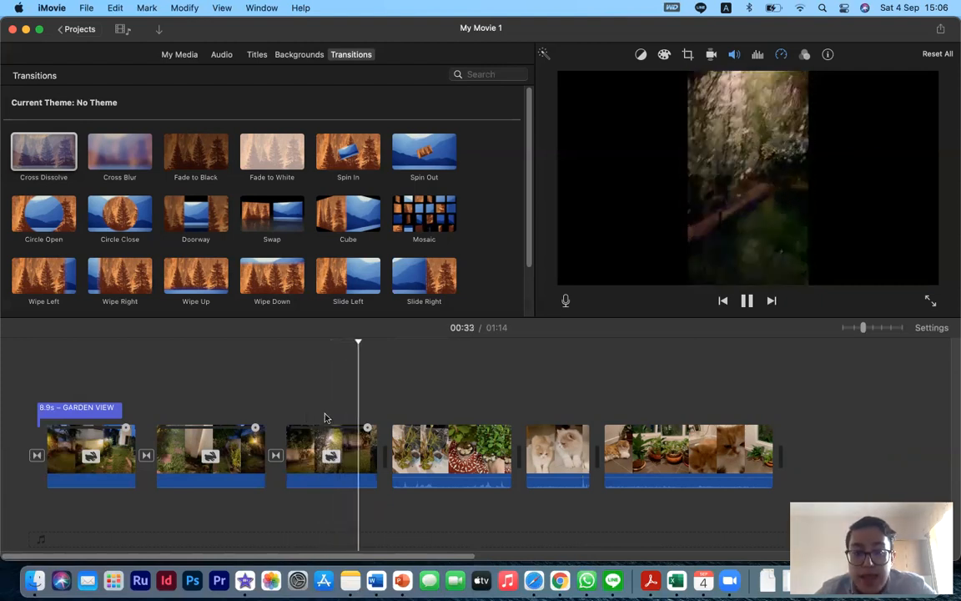
{"action": "left_click", "coordinate": [371, 442]}
{"action": "key", "text": "space"}
{"action": "key", "text": "space"}
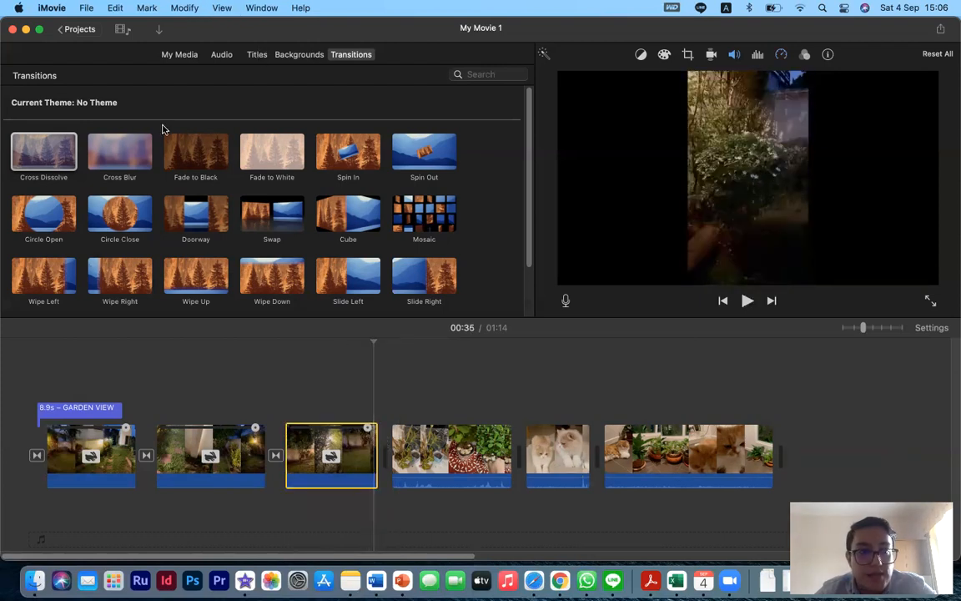
- Add a Cross Dissolve transition between the third and fourth clips and play it back
{"action": "double_click", "coordinate": [70, 155]}
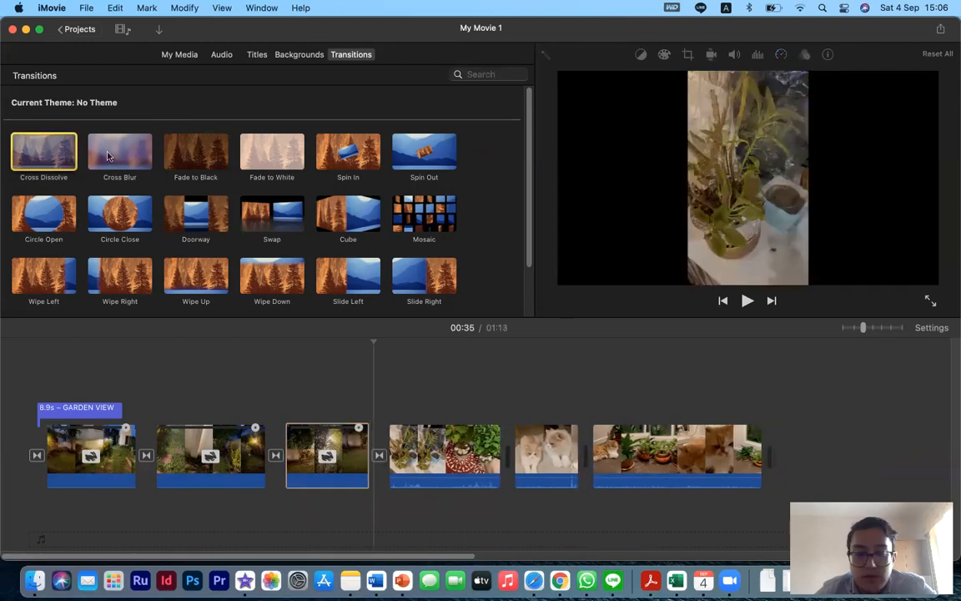
{"action": "left_click", "coordinate": [355, 389]}
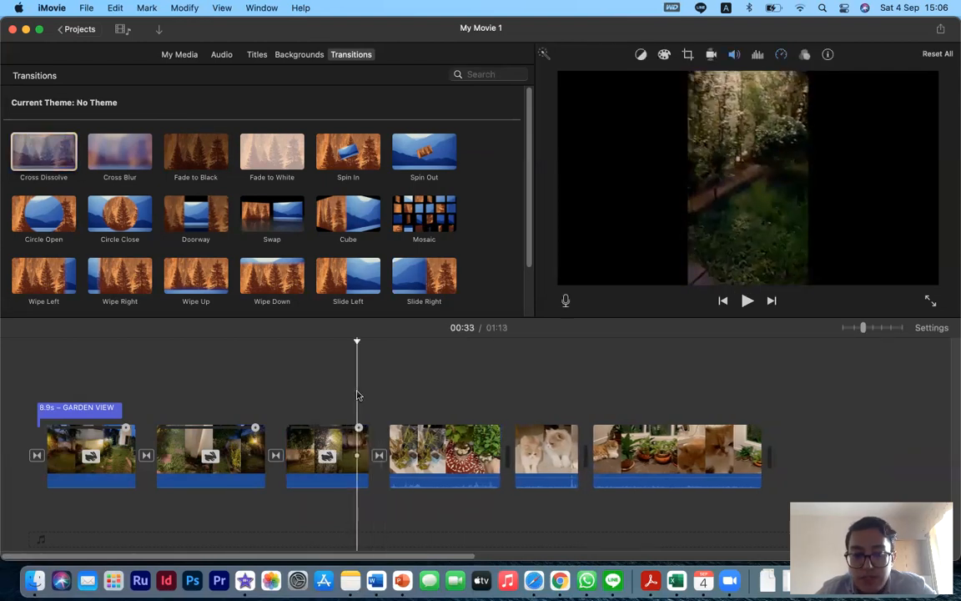
{"action": "key", "text": "space"}
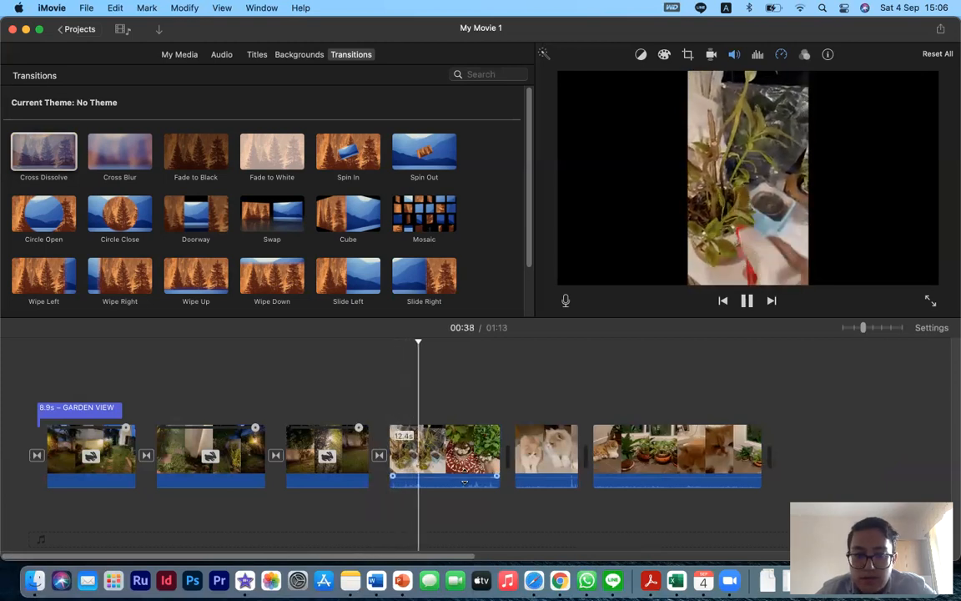
- Lower the fourth clip's audio volume while it plays
{"action": "left_click_drag", "start_coordinate": [468, 475], "coordinate": [468, 492]}
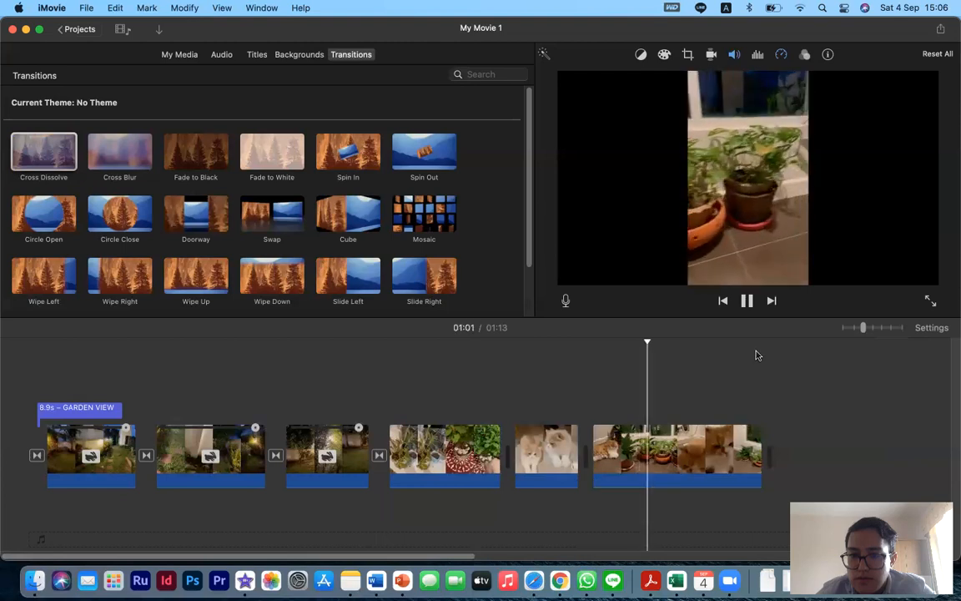
{"action": "key", "text": "space"}
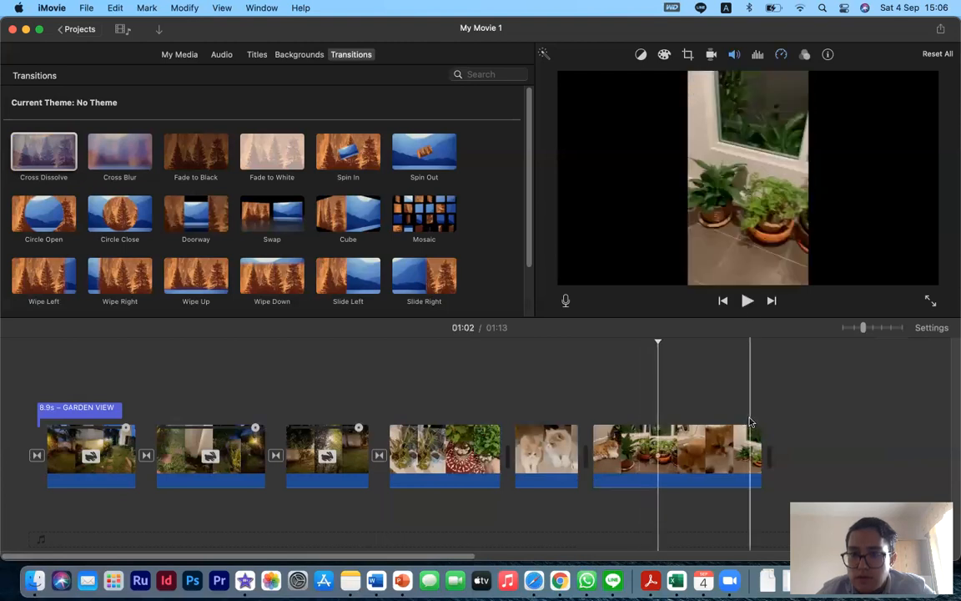
- Split the last clip and delete the short middle segment
{"action": "right_click", "coordinate": [658, 443]}
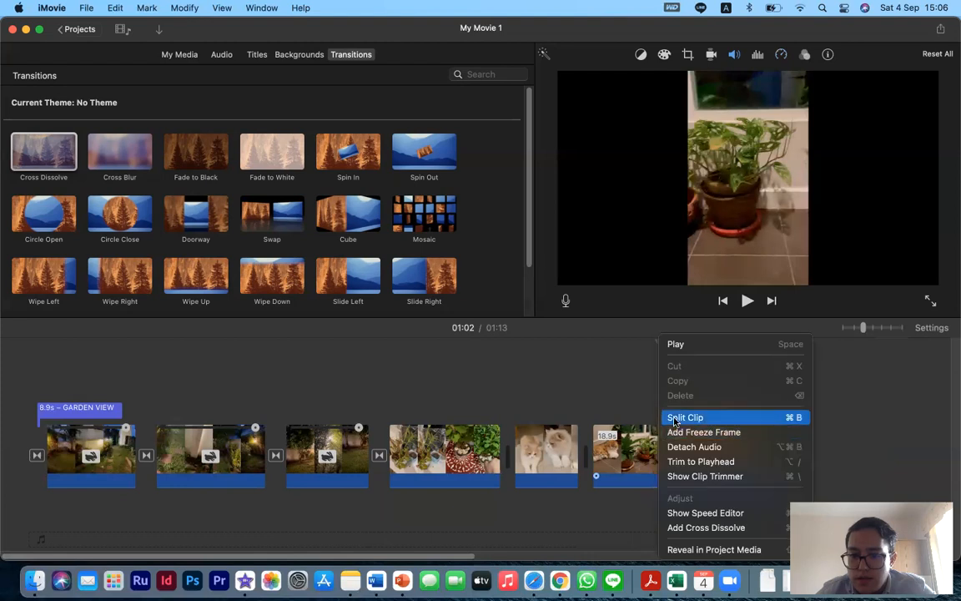
{"action": "left_click", "coordinate": [684, 417]}
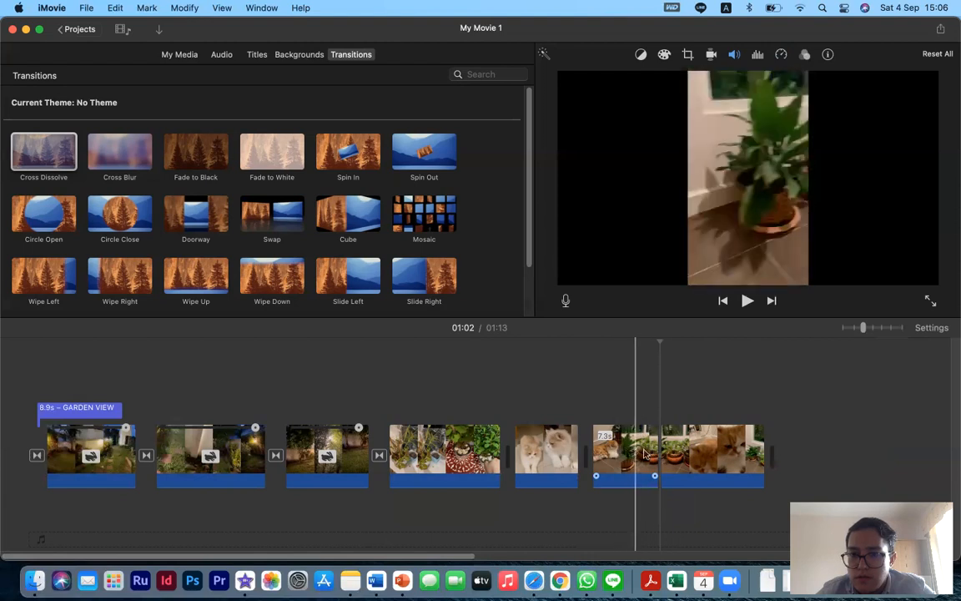
{"action": "right_click", "coordinate": [680, 455]}
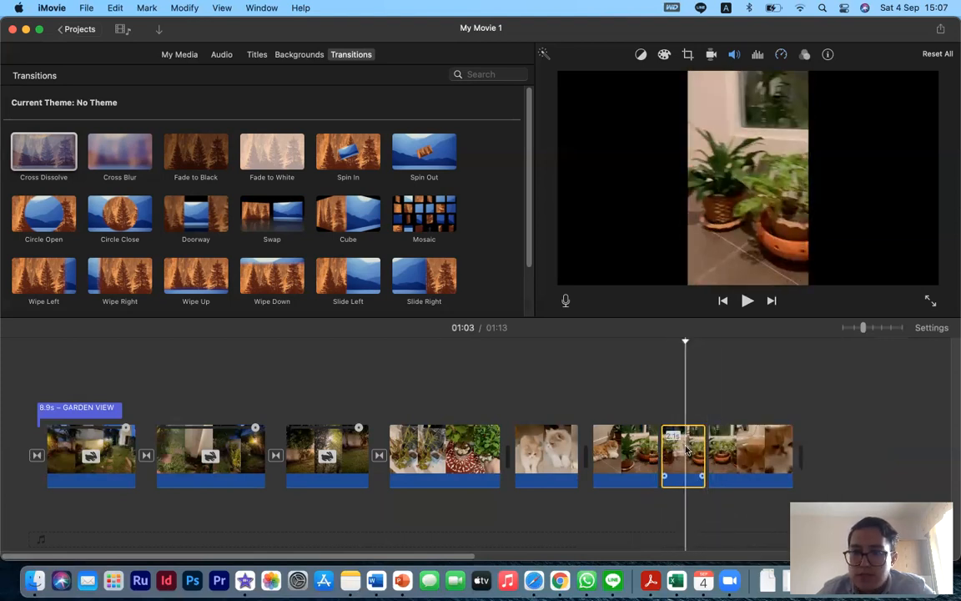
{"action": "key", "text": "Delete"}
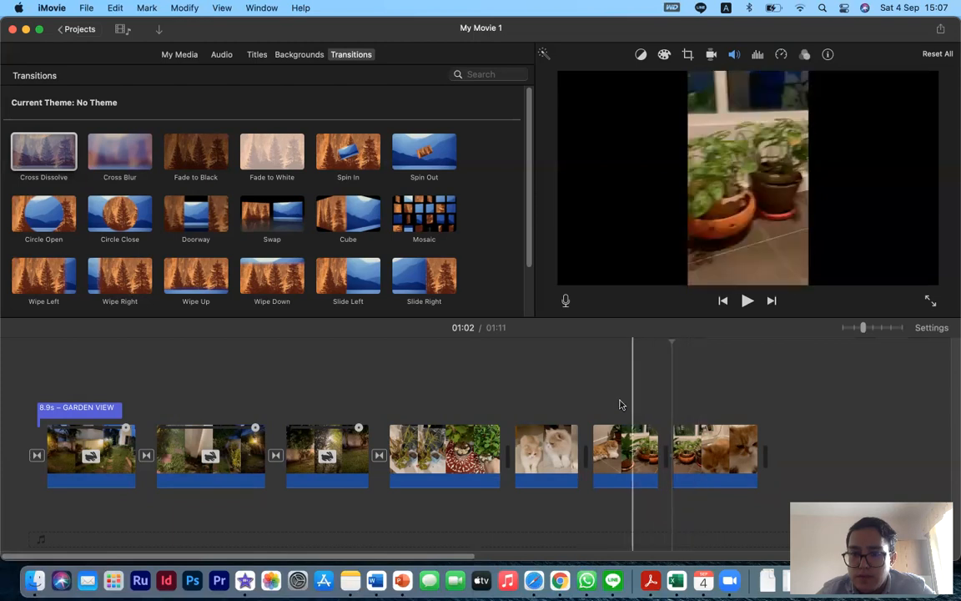
- Insert transitions between the fourth, fifth, sixth and seventh clips, using Cross Dissolve
{"action": "left_click", "coordinate": [490, 435]}
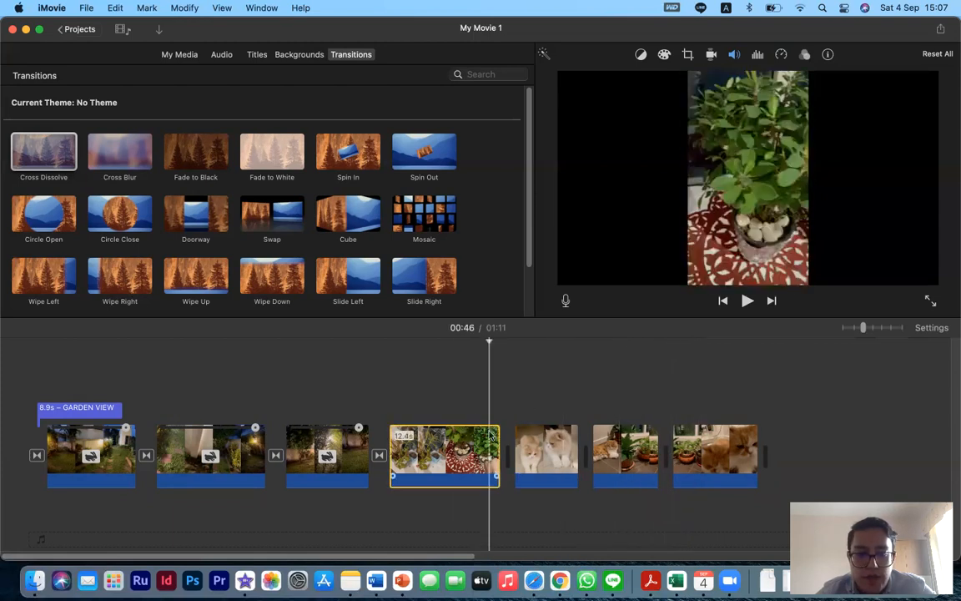
{"action": "left_click_drag", "start_coordinate": [292, 284], "coordinate": [503, 450]}
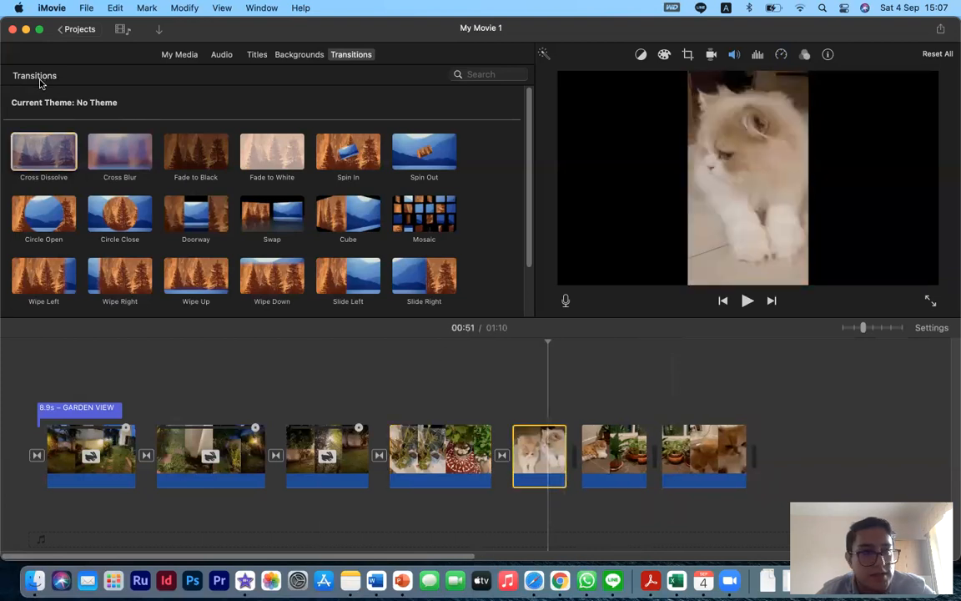
{"action": "left_click_drag", "start_coordinate": [59, 157], "coordinate": [603, 461]}
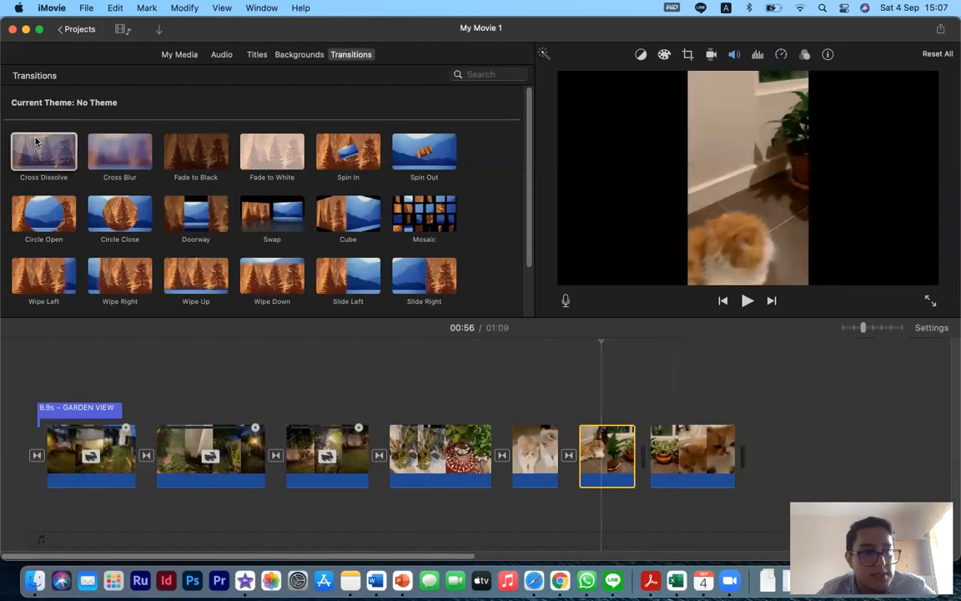
{"action": "left_click", "coordinate": [680, 463]}
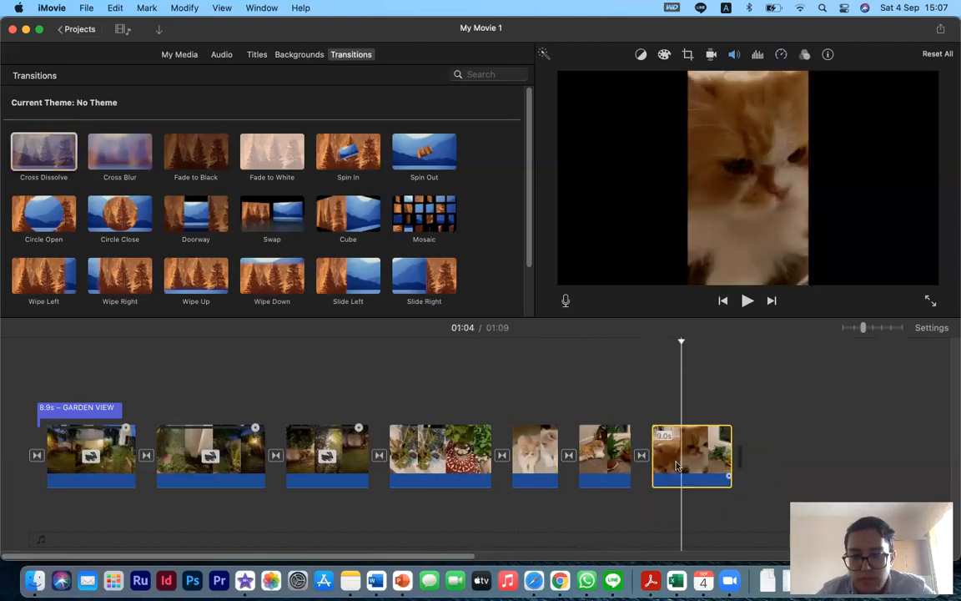
- Play back the movie from the fourth clip to the end and select the fourth clip
{"action": "left_click", "coordinate": [479, 400]}
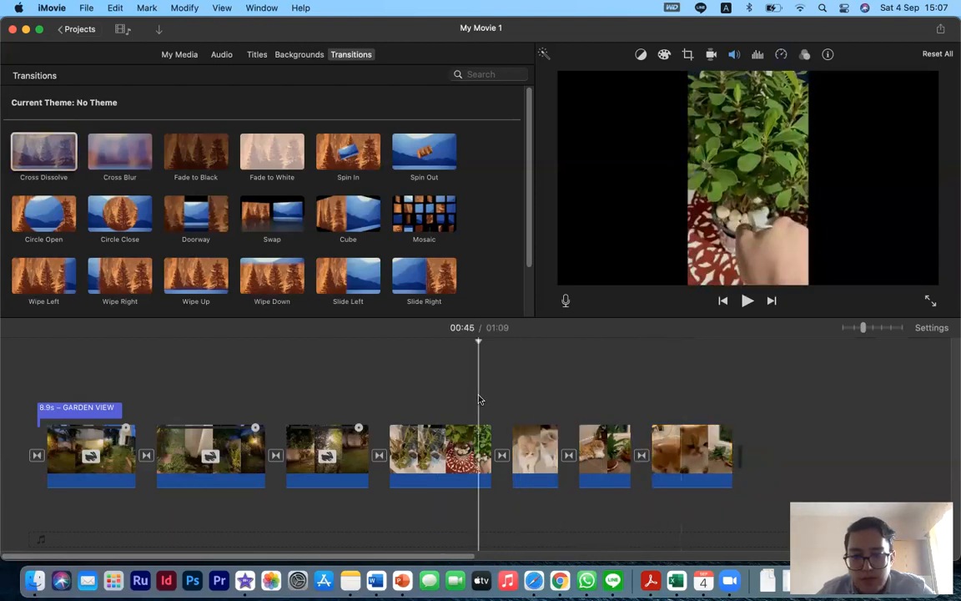
{"action": "key", "text": "space"}
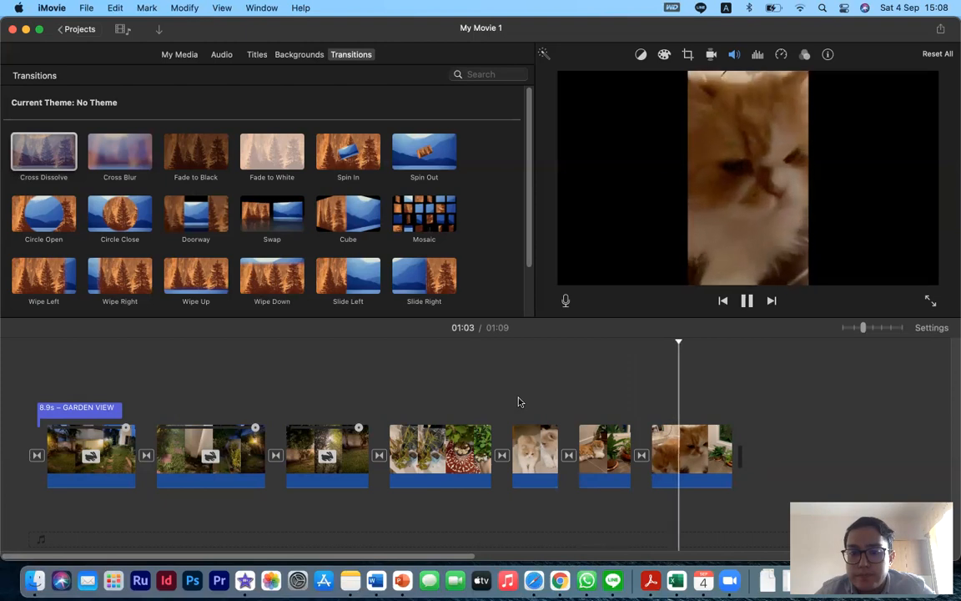
{"action": "left_click", "coordinate": [450, 449]}
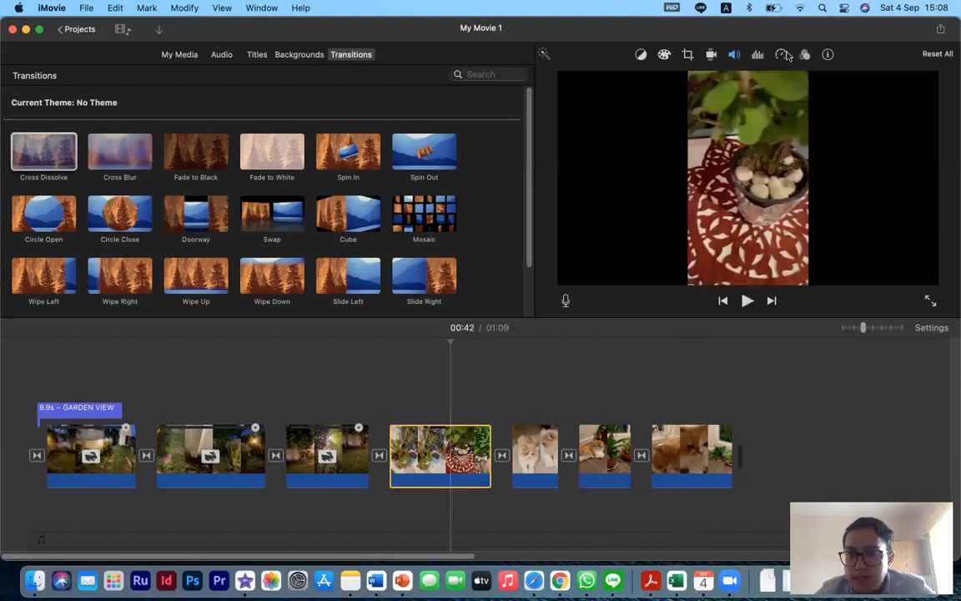
- Set the fourth clip's speed to Fast and play the movie from that point
{"action": "left_click", "coordinate": [783, 55]}
{"action": "left_click", "coordinate": [657, 79]}
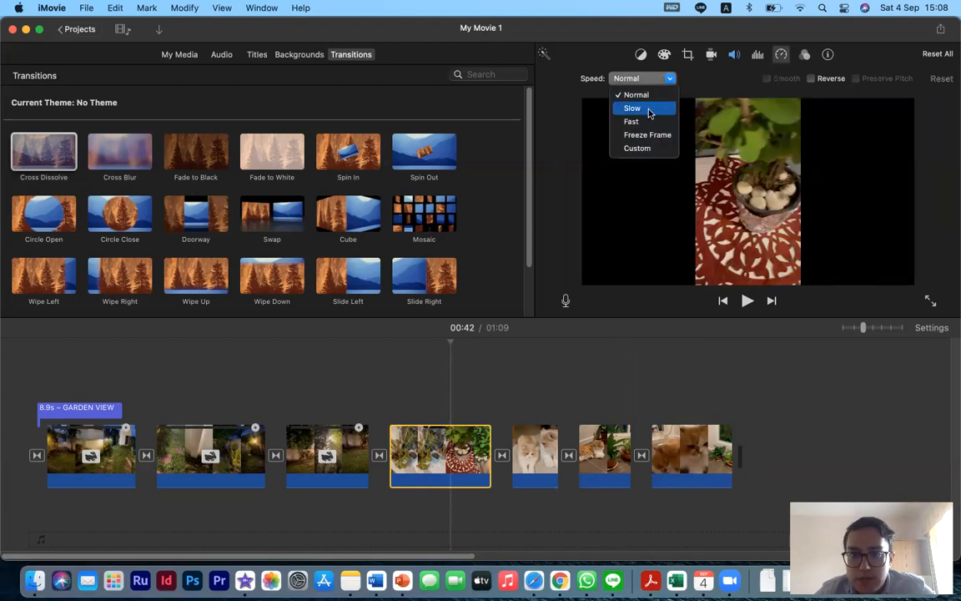
{"action": "left_click", "coordinate": [653, 121]}
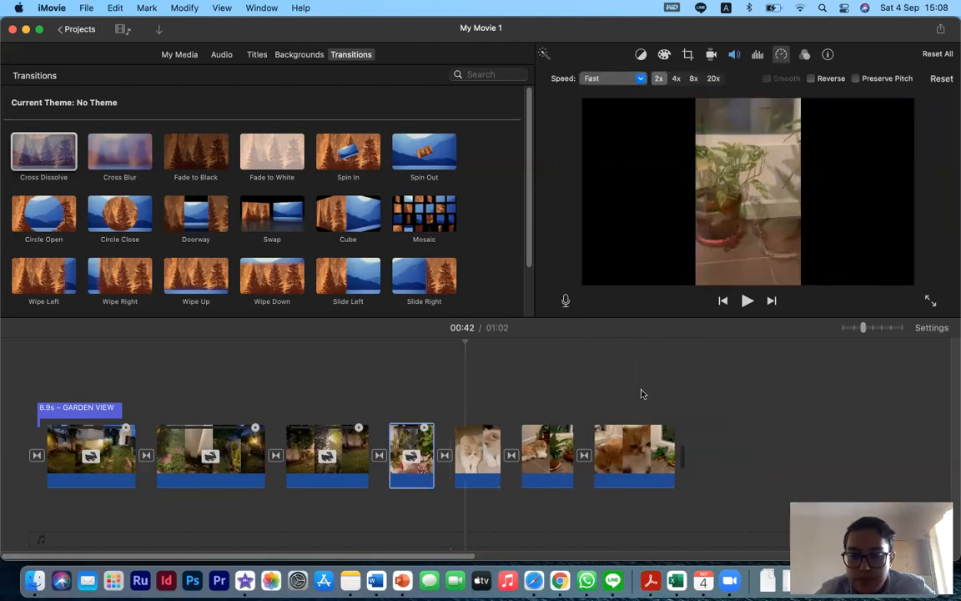
{"action": "key", "text": "space"}
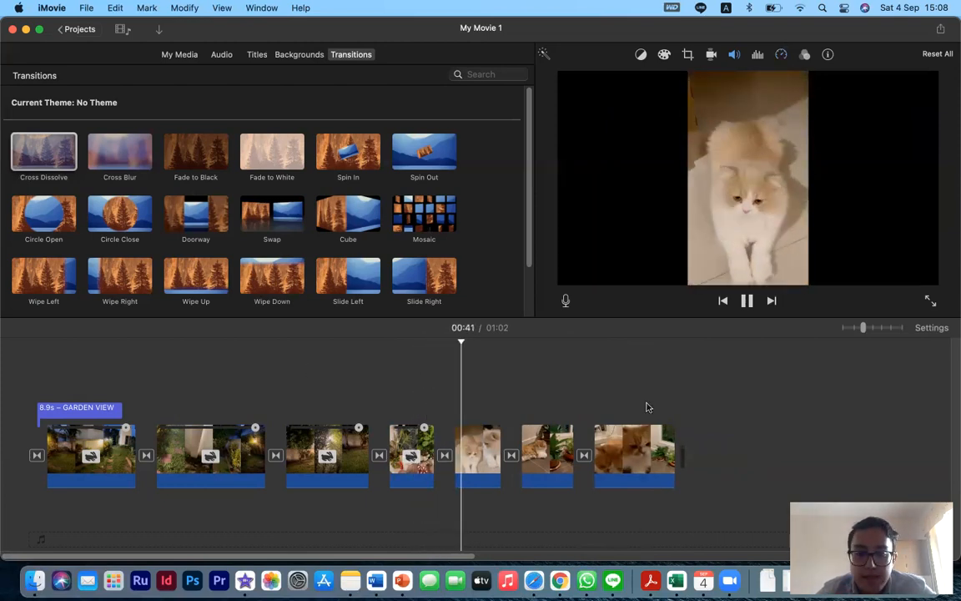
- Add a Reveal Lower Third title over the third clip reading 'Back of the garden'
{"action": "left_click", "coordinate": [307, 412]}
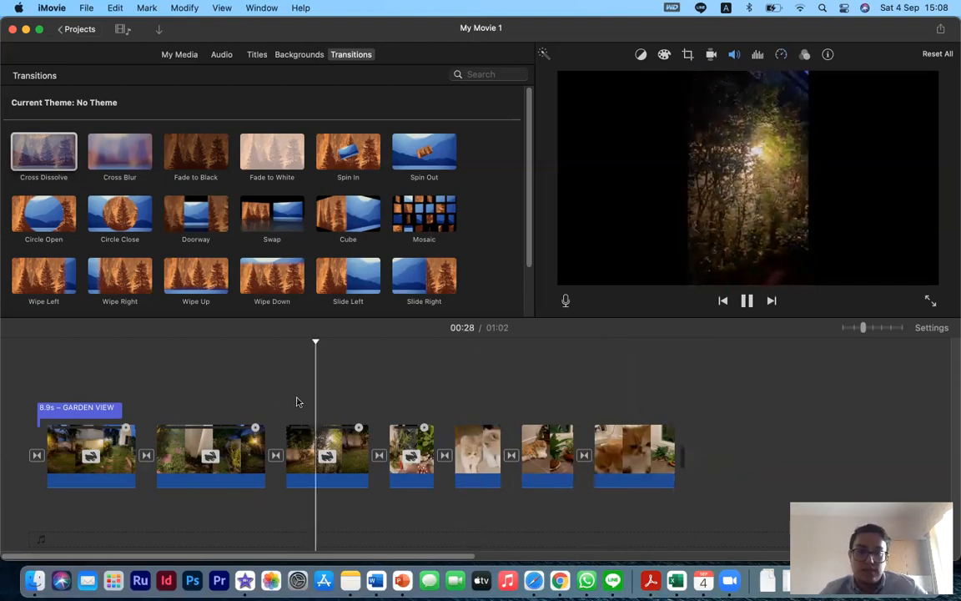
{"action": "left_click", "coordinate": [293, 402]}
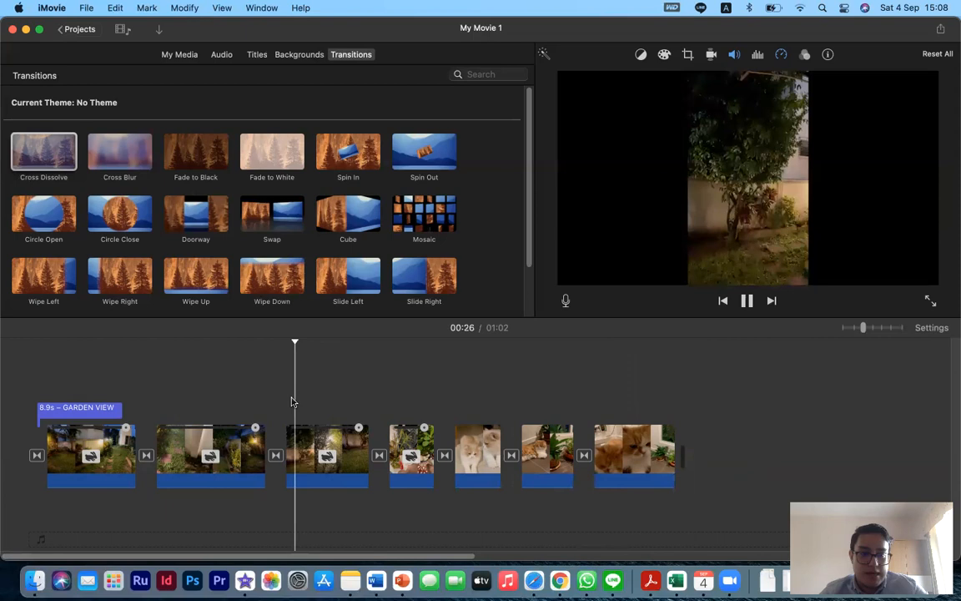
{"action": "key", "text": "space"}
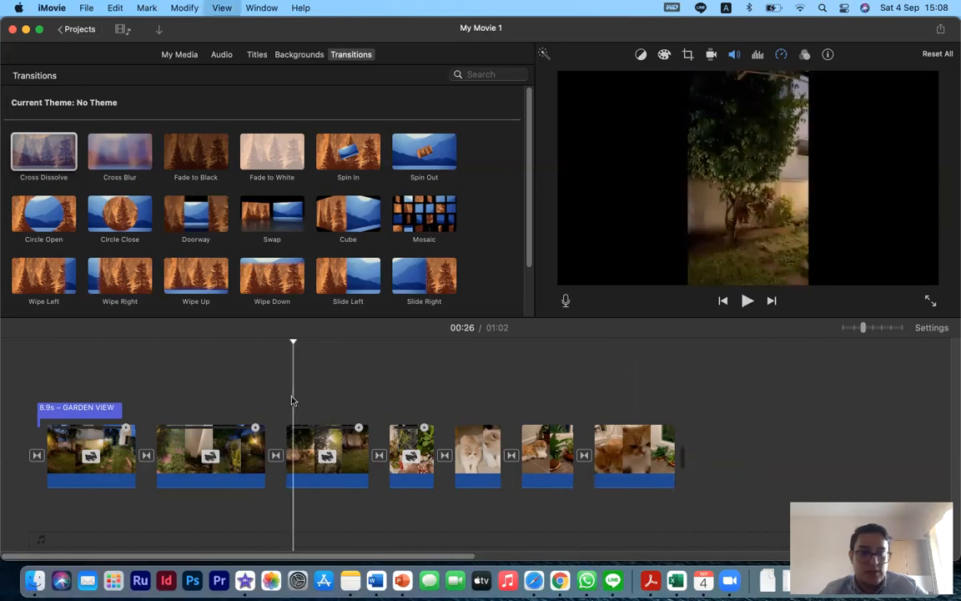
{"action": "left_click", "coordinate": [256, 55]}
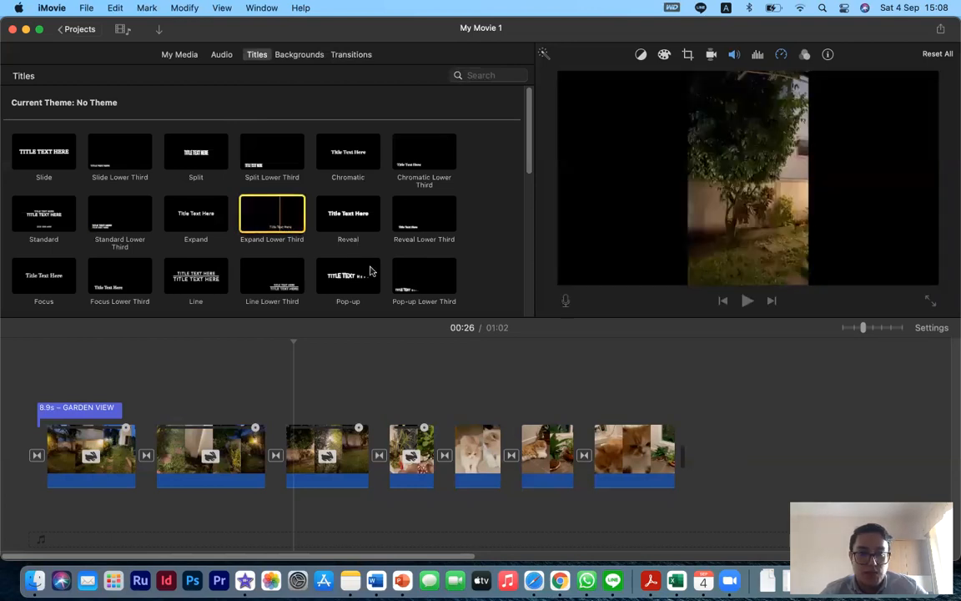
{"action": "scroll", "coordinate": [141, 278], "scroll_direction": "down", "scroll_amount": 3}
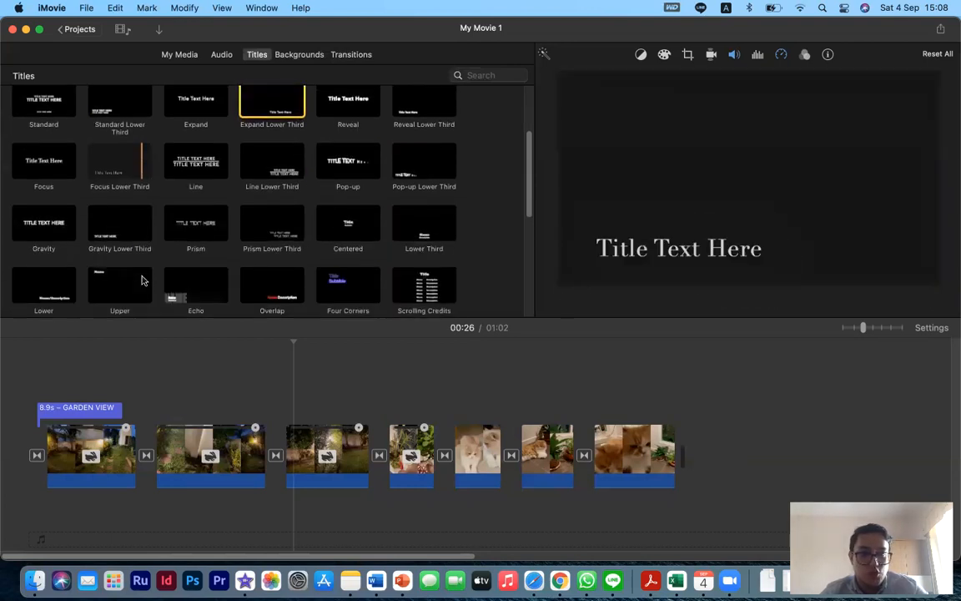
{"action": "scroll", "coordinate": [215, 274], "scroll_direction": "down", "scroll_amount": 3}
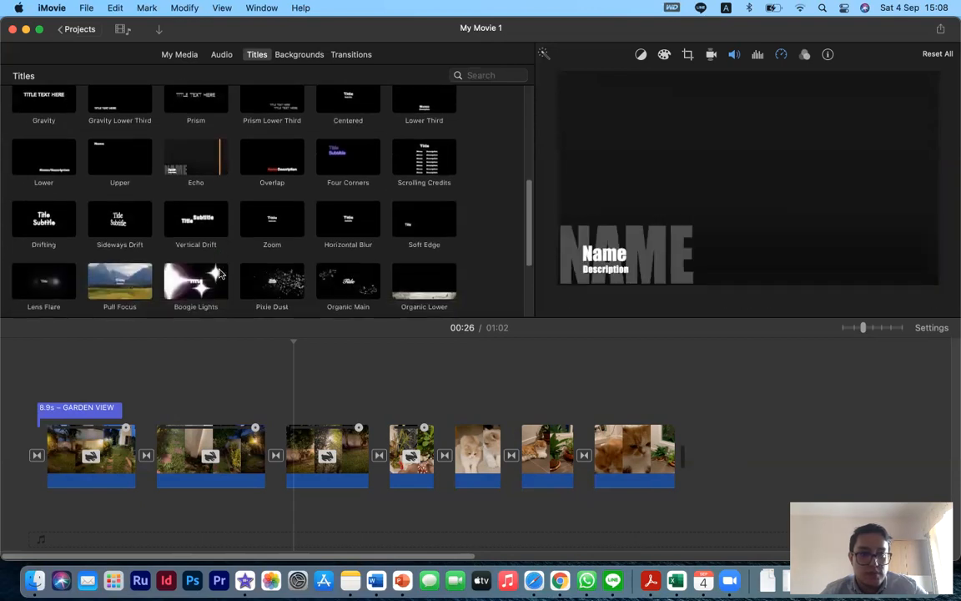
{"action": "scroll", "coordinate": [258, 254], "scroll_direction": "down", "scroll_amount": 3}
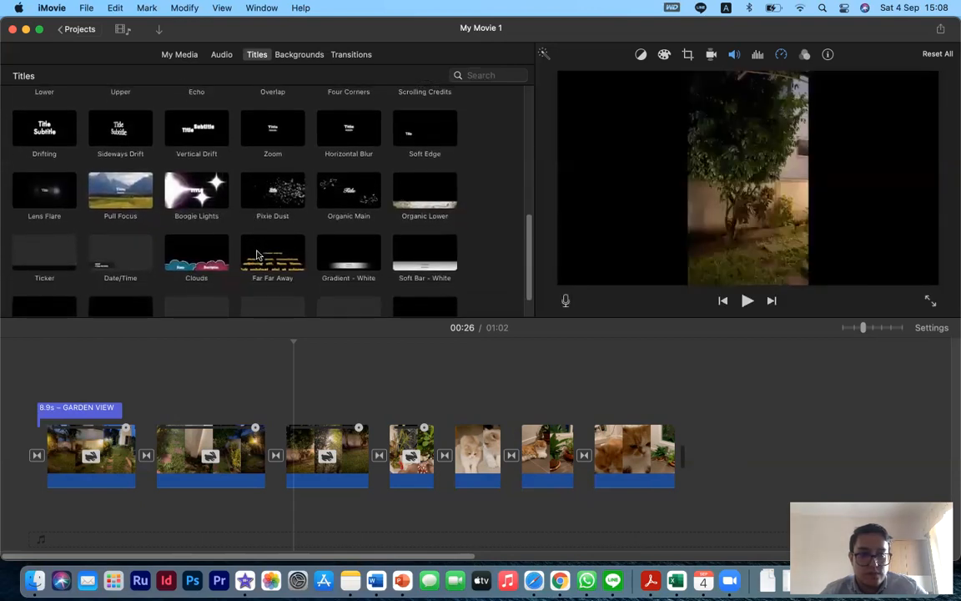
{"action": "scroll", "coordinate": [258, 254], "scroll_direction": "up", "scroll_amount": 10}
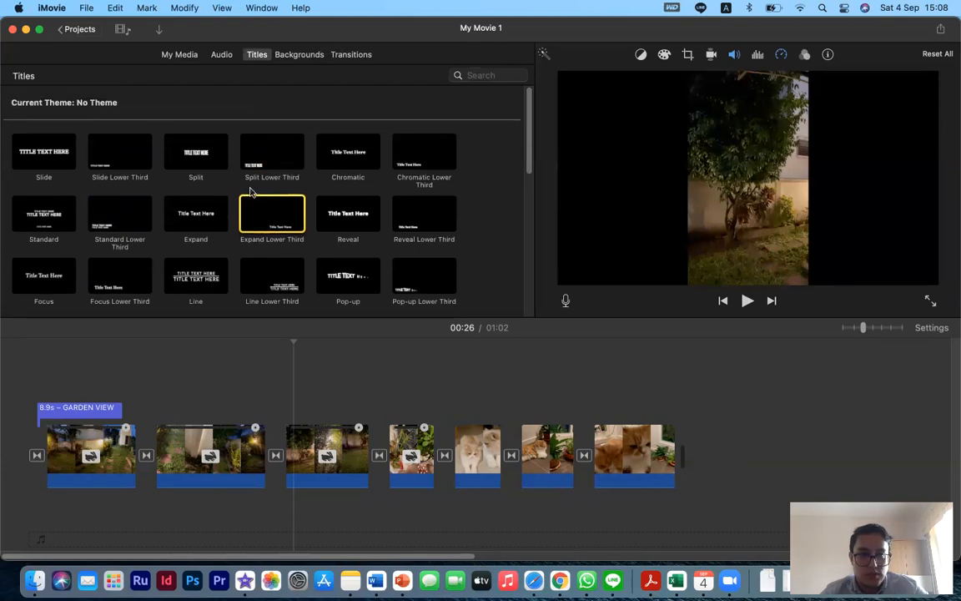
{"action": "double_click", "coordinate": [426, 221]}
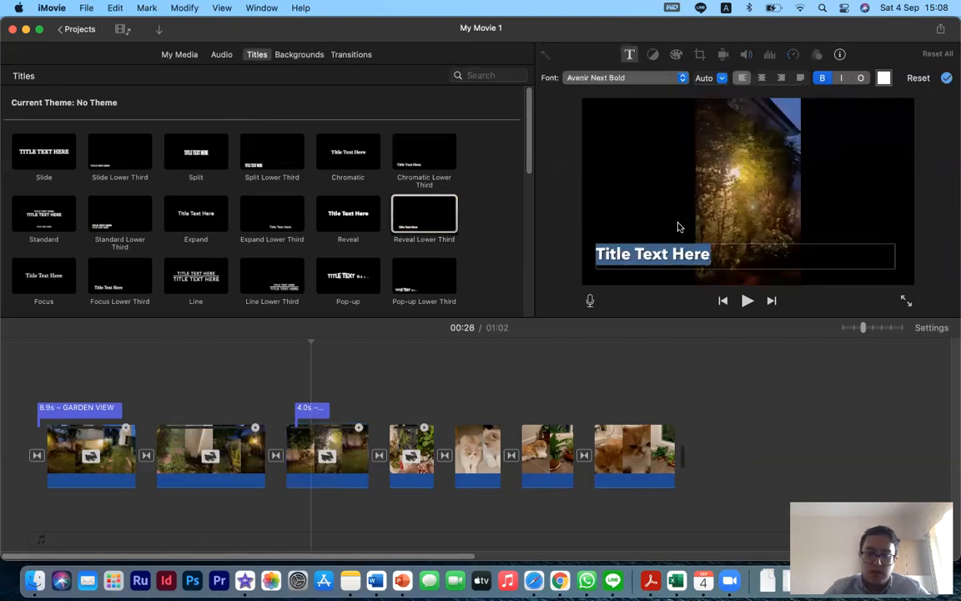
{"action": "type", "text": "Bac"}
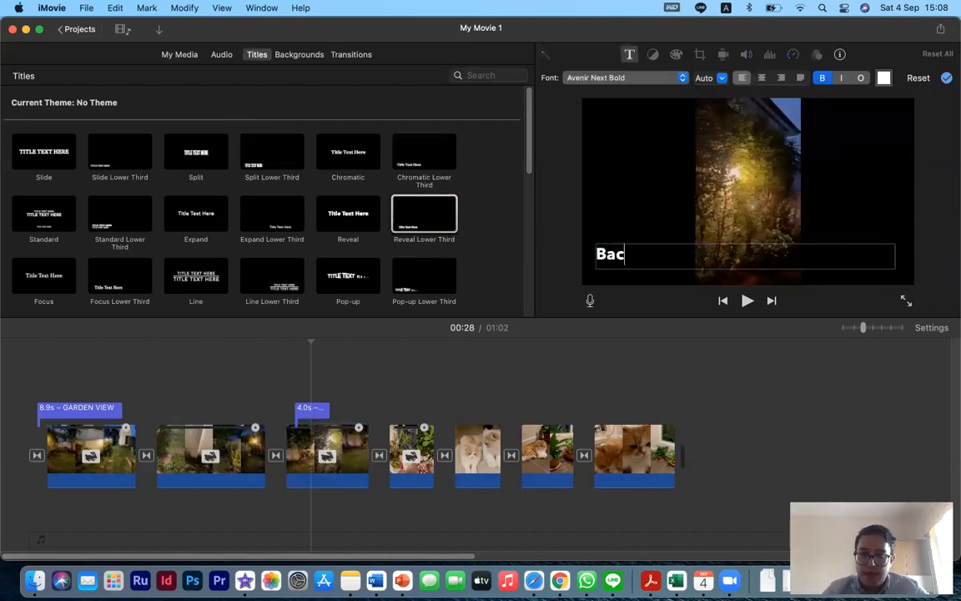
{"action": "type", "text": "k of the garden"}
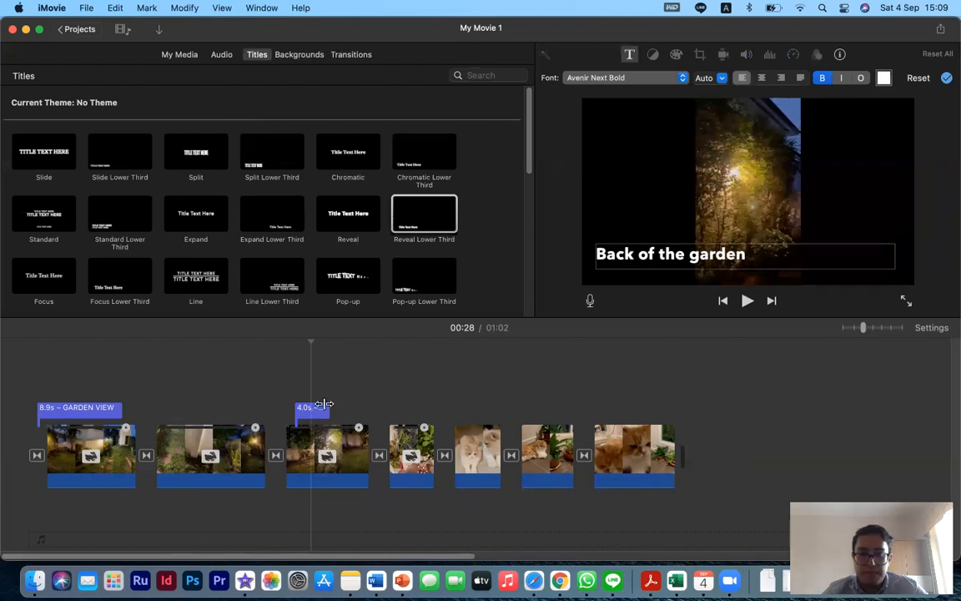
- Lengthen the 'Back of the garden' title to about 5.6 seconds and play it back
{"action": "mouse_move", "coordinate": [347, 409]}
{"action": "left_mouse_down"}
{"action": "mouse_move", "coordinate": [315, 407]}
{"action": "mouse_move", "coordinate": [343, 404]}
{"action": "left_mouse_up"}
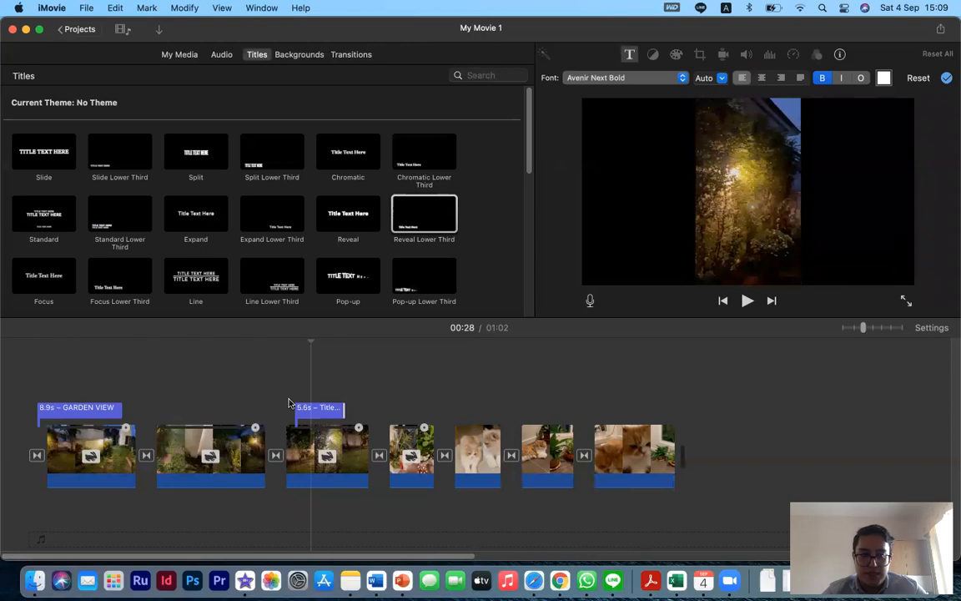
{"action": "left_click", "coordinate": [289, 400]}
{"action": "key", "text": "space"}
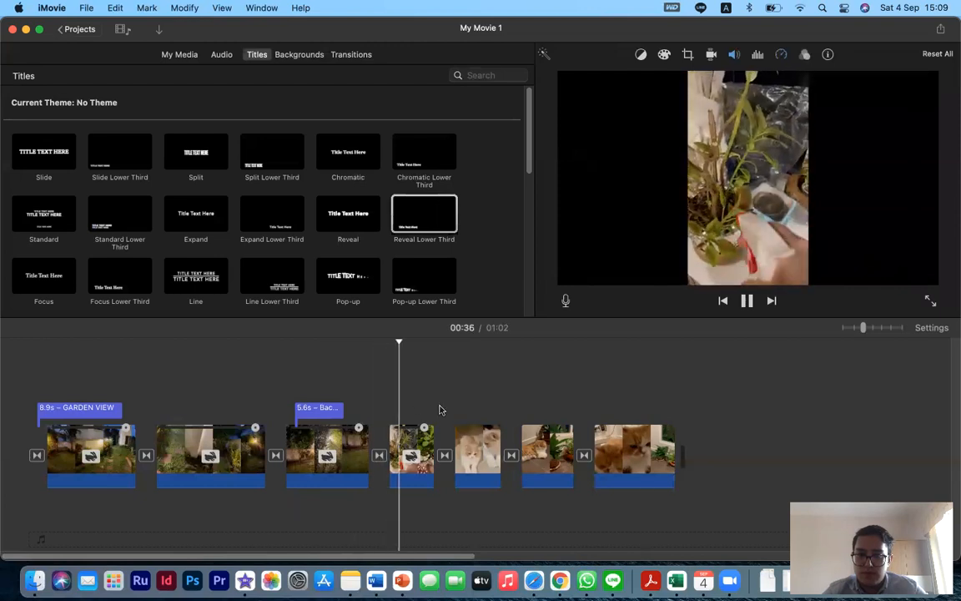
- Add a Reveal Lower Third title reading 'Plants' over the fourth clip
{"action": "key", "text": "space"}
{"action": "left_click", "coordinate": [392, 410]}
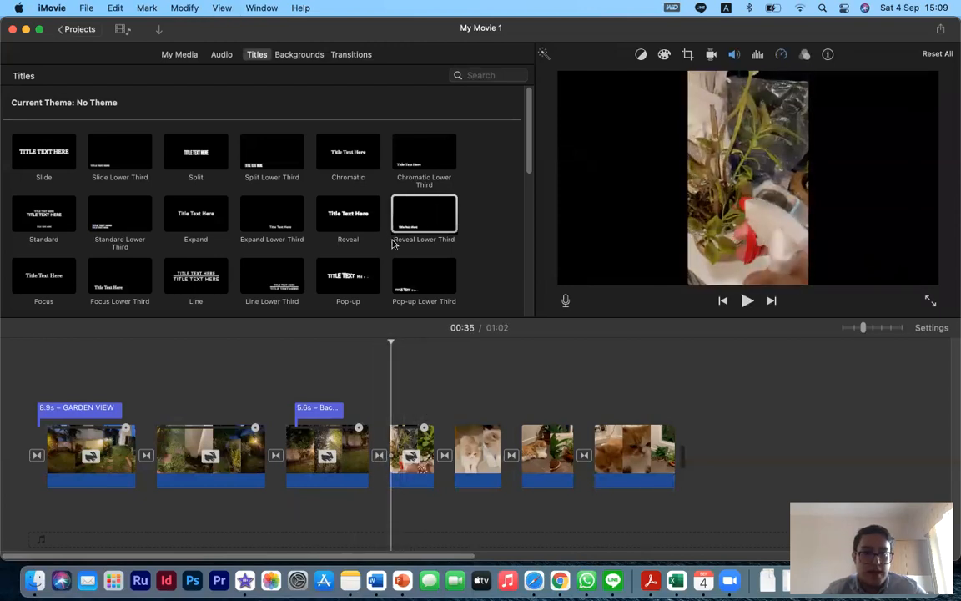
{"action": "double_click", "coordinate": [410, 220]}
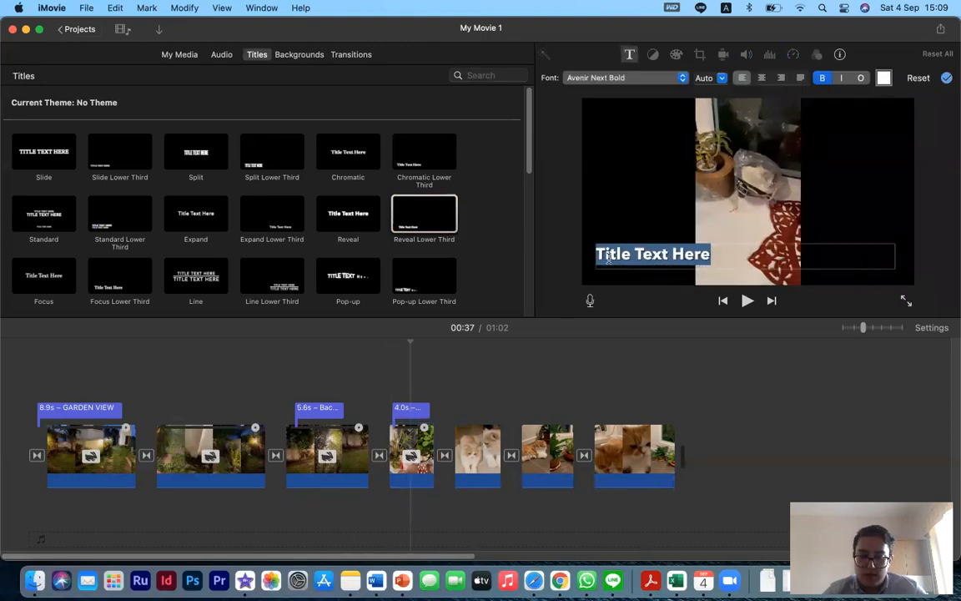
{"action": "type", "text": "Plants"}
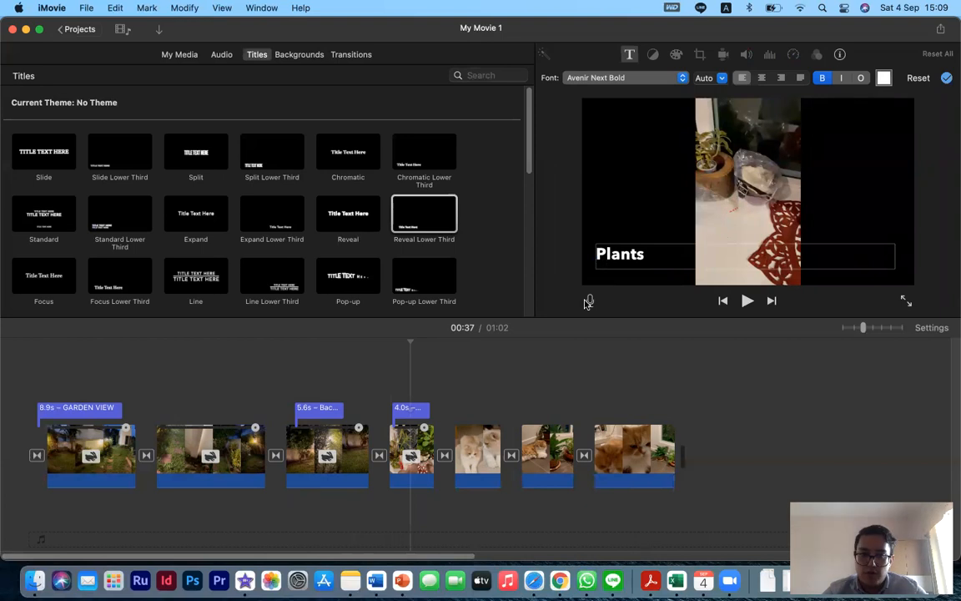
- Add a Reveal Lower Third title reading 'Fel Fel' over the fifth clip
{"action": "left_click", "coordinate": [387, 391]}
{"action": "key", "text": "space"}
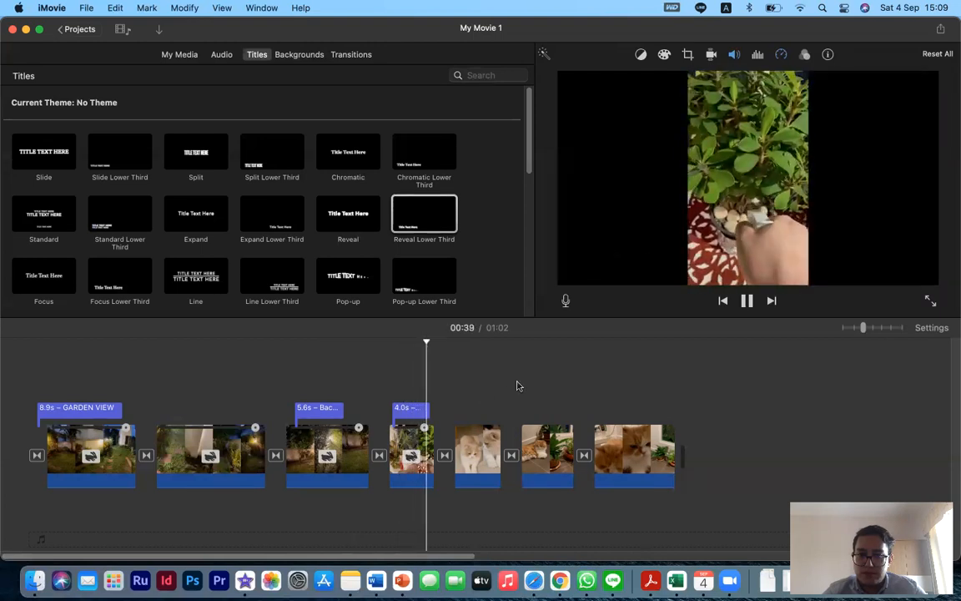
{"action": "key", "text": "space"}
{"action": "double_click", "coordinate": [436, 217]}
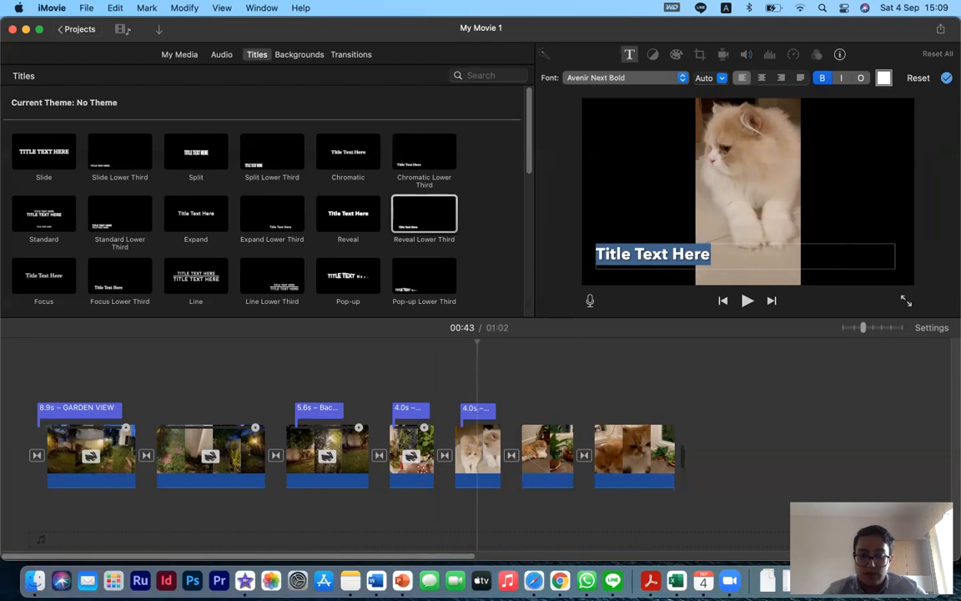
{"action": "type", "text": "Fel Fel"}
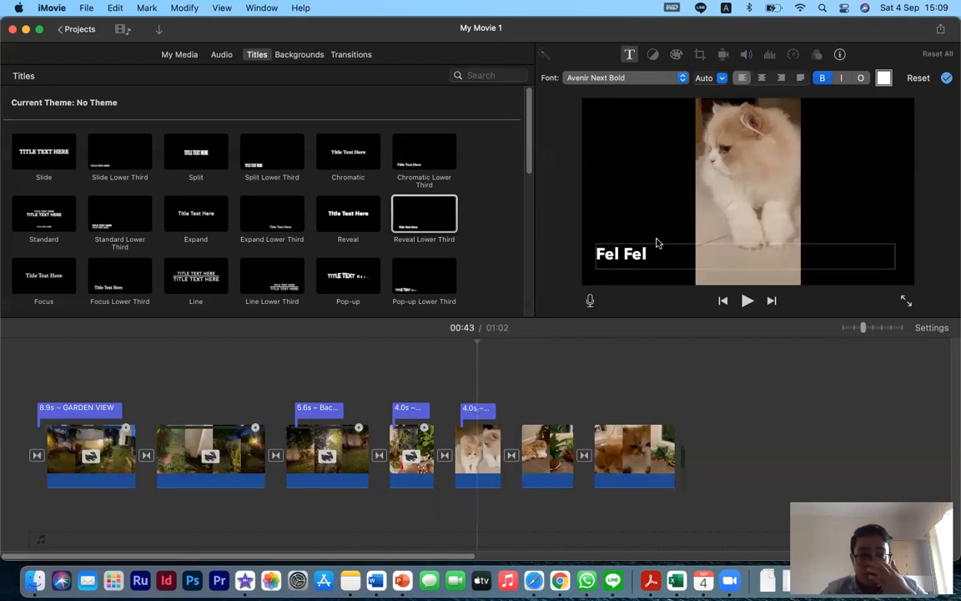
- Change the font of the 'Fel Fel' title to Zapfino
{"action": "left_click_drag", "start_coordinate": [603, 254], "coordinate": [584, 255]}
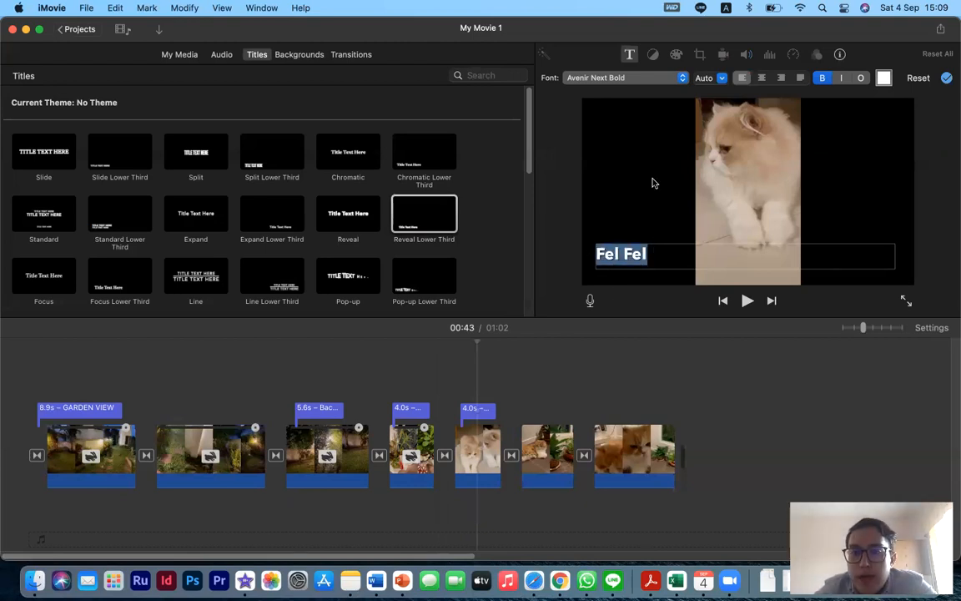
{"action": "left_click", "coordinate": [683, 79]}
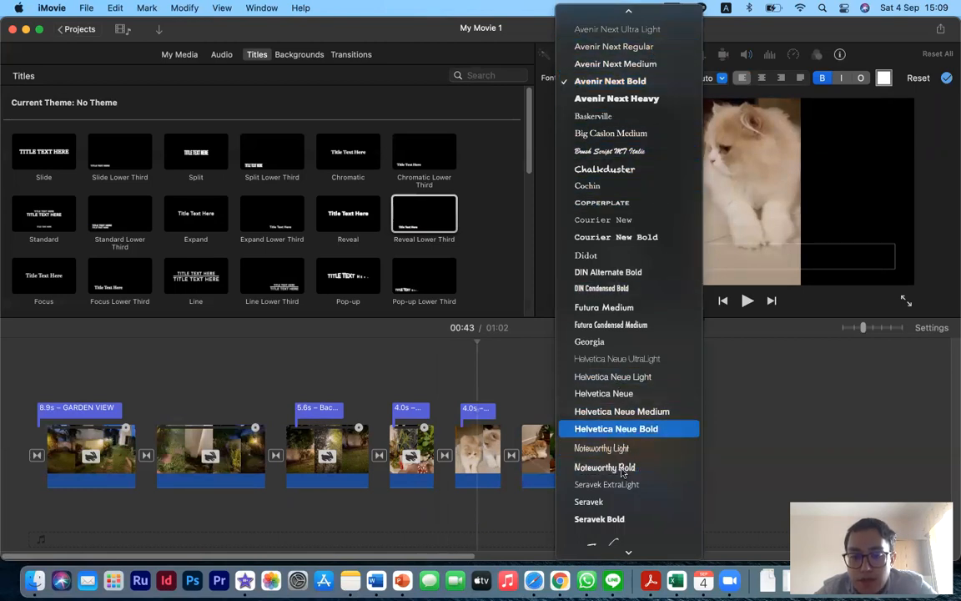
{"action": "scroll", "coordinate": [631, 518], "scroll_direction": "down", "scroll_amount": 2}
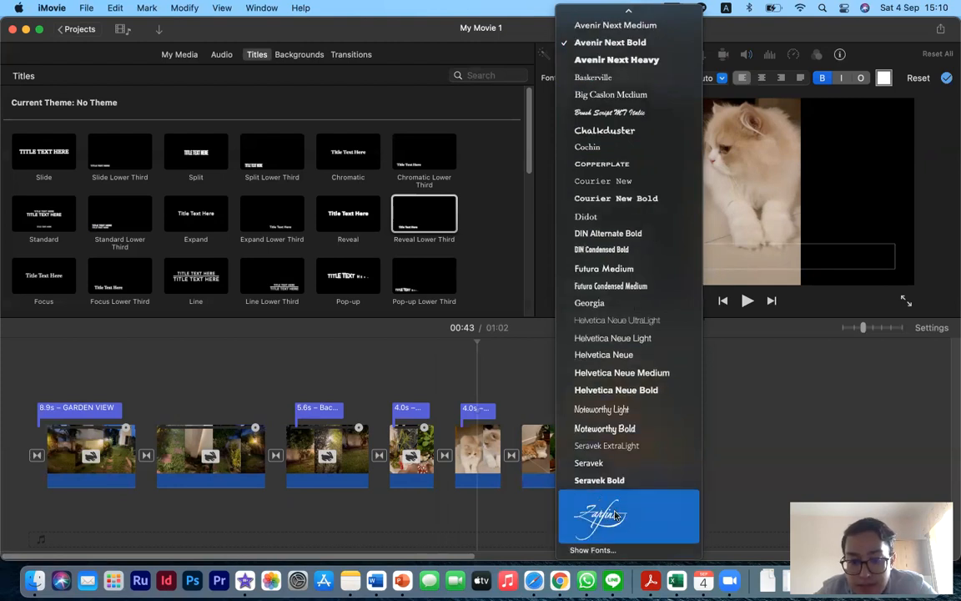
{"action": "left_click", "coordinate": [616, 518]}
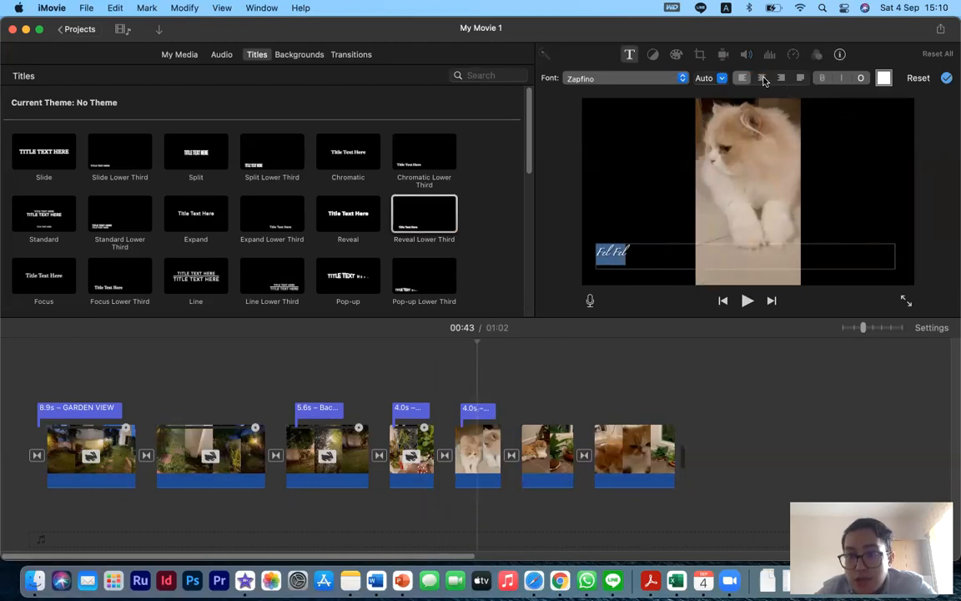
{"action": "left_click", "coordinate": [763, 78]}
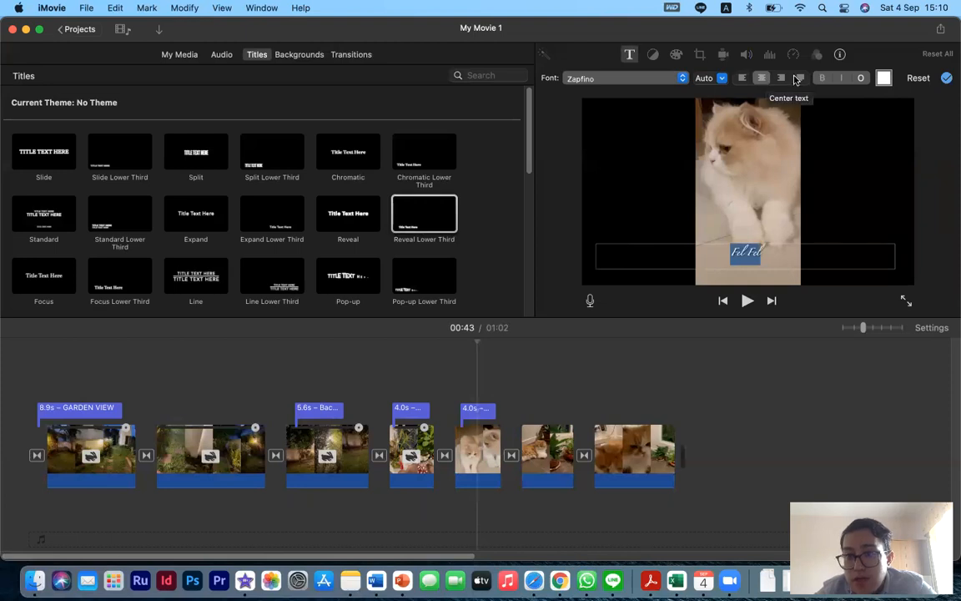
{"action": "left_click", "coordinate": [799, 79]}
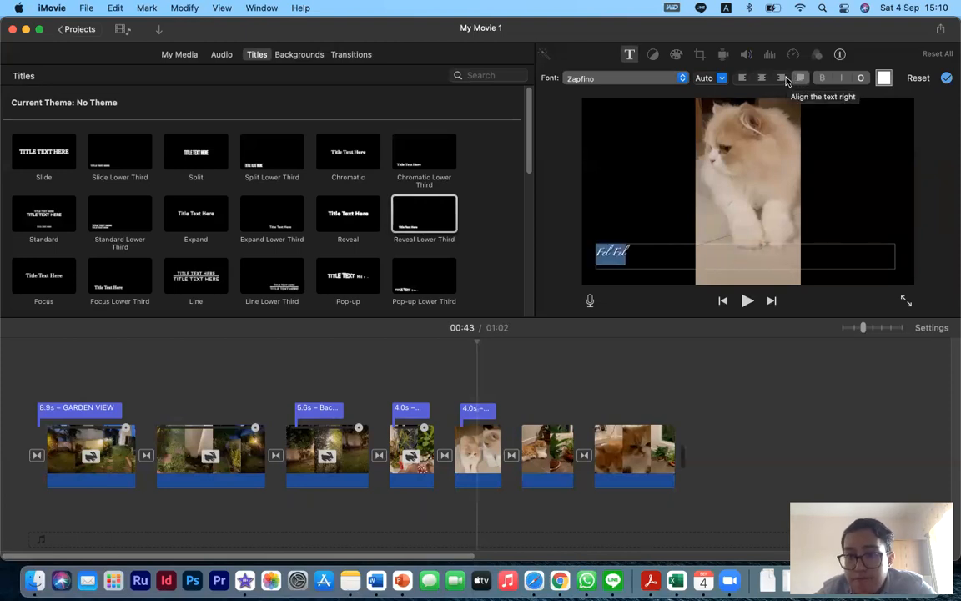
{"action": "left_click", "coordinate": [782, 79]}
{"action": "left_click", "coordinate": [741, 78]}
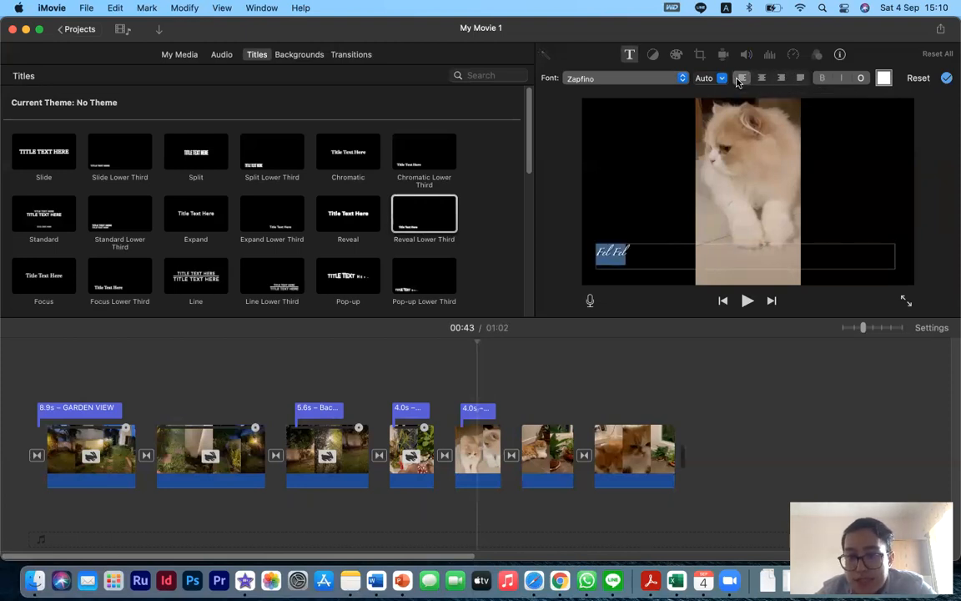
- Set the 'Fel Fel' title's text colour to red
{"action": "left_click", "coordinate": [883, 78]}
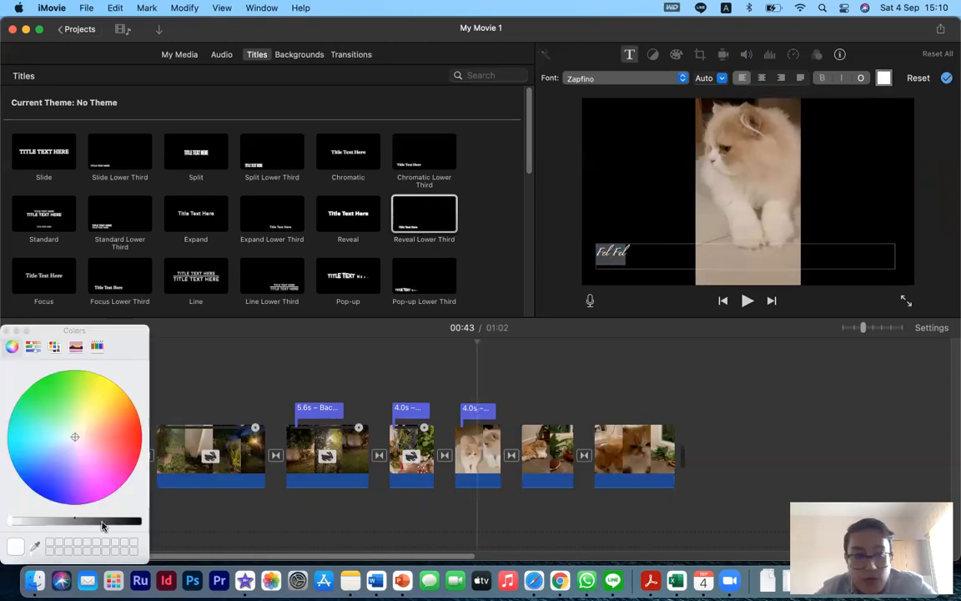
{"action": "left_click_drag", "start_coordinate": [75, 440], "coordinate": [140, 435]}
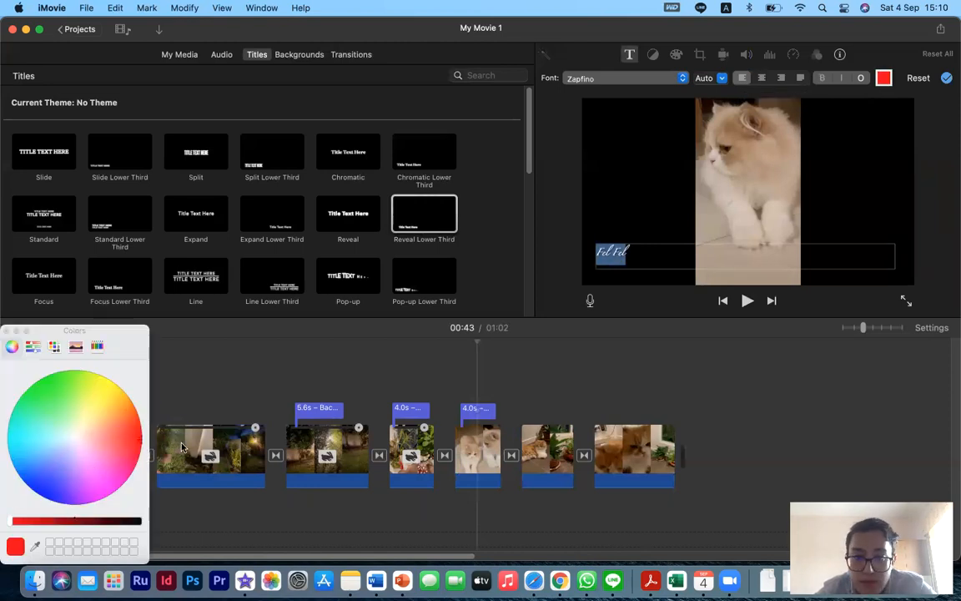
{"action": "left_click", "coordinate": [8, 331]}
- Center-align the 'Fel Fel' title text
{"action": "left_click", "coordinate": [635, 251]}
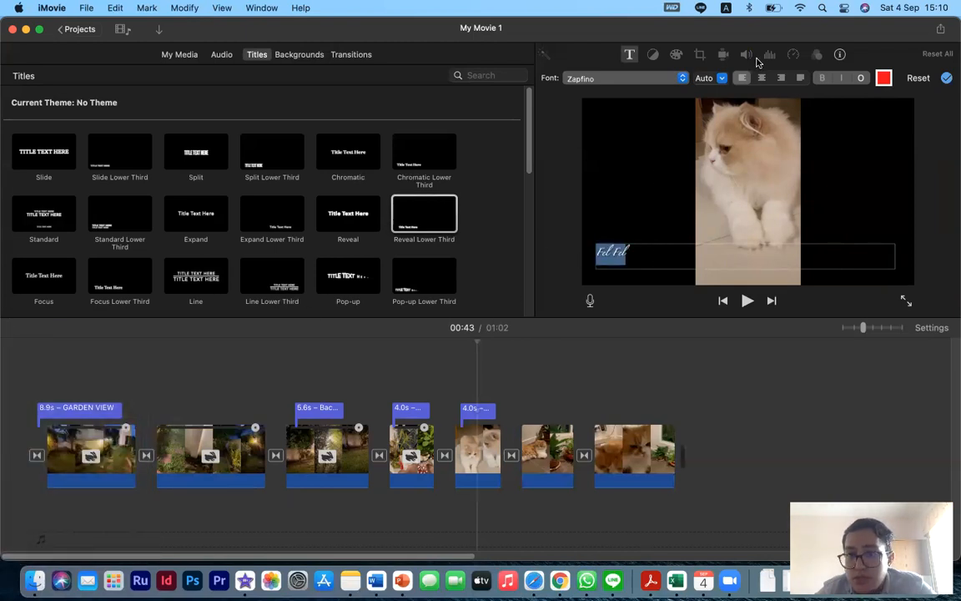
{"action": "left_click", "coordinate": [761, 78]}
{"action": "left_click", "coordinate": [822, 374]}
{"action": "left_click", "coordinate": [801, 252]}
{"action": "left_click", "coordinate": [821, 255]}
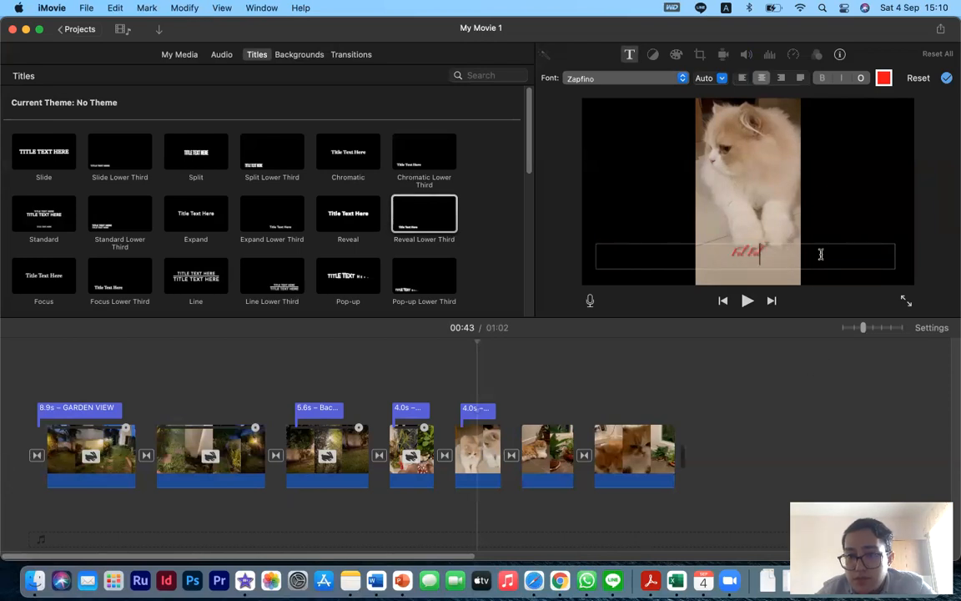
- Set the 'Fel Fel' title's font size to 58
{"action": "triple_click", "coordinate": [747, 253]}
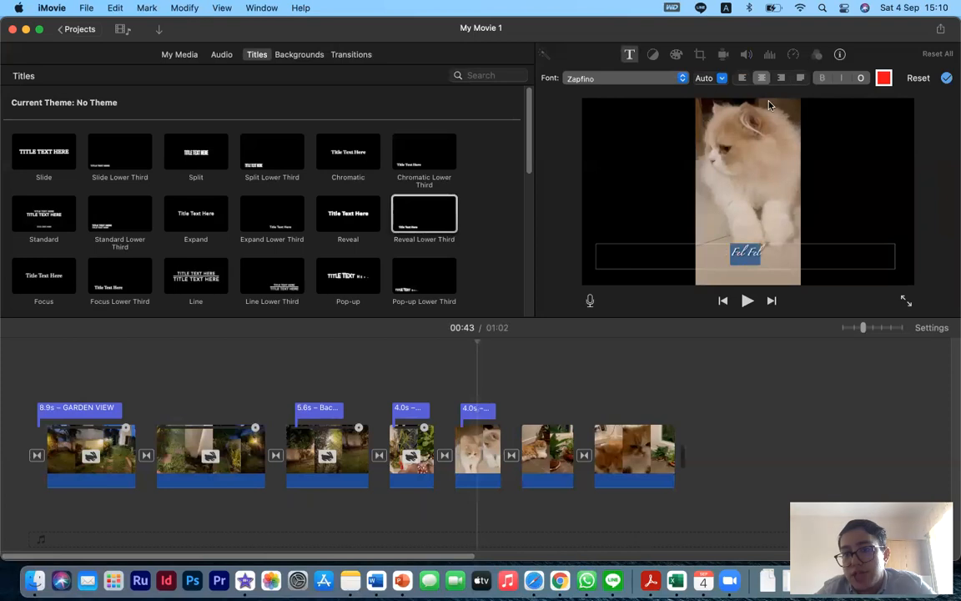
{"action": "left_click", "coordinate": [722, 78]}
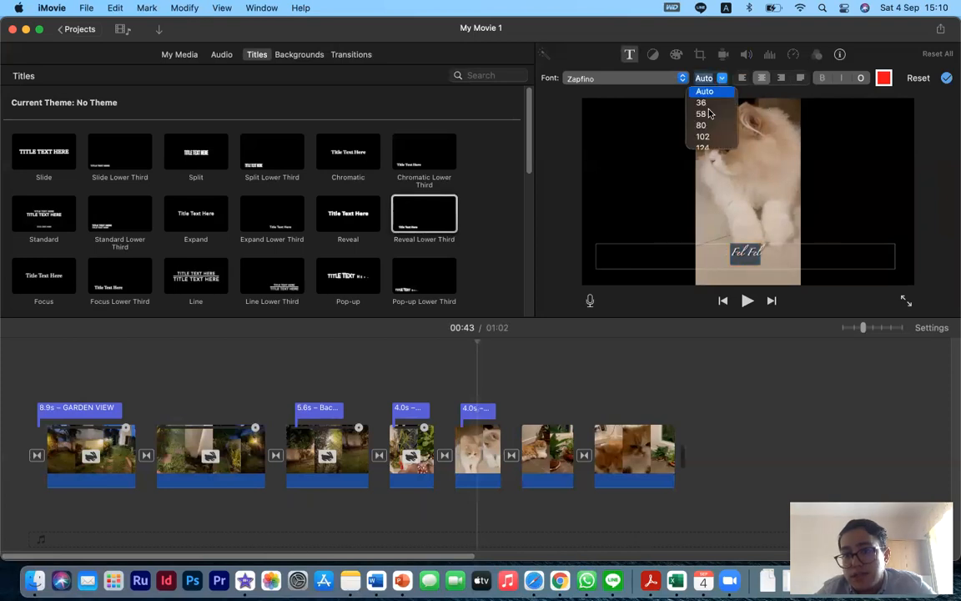
{"action": "left_click", "coordinate": [705, 114]}
{"action": "left_click", "coordinate": [731, 368]}
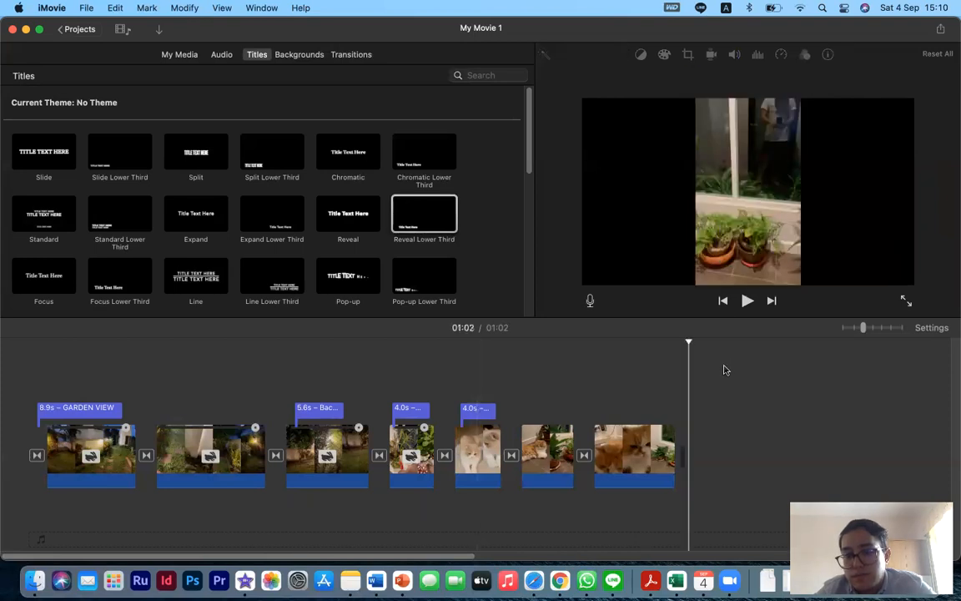
- Play back the movie from the 'Fel Fel' title to preview it
{"action": "left_click", "coordinate": [458, 394]}
{"action": "key", "text": "space"}
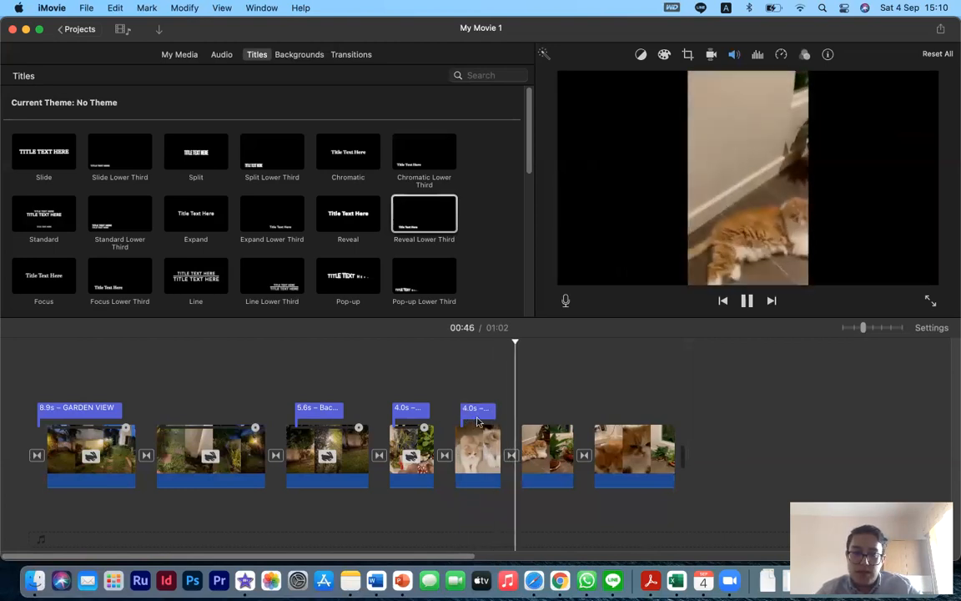
{"action": "key", "text": "space"}
- Paste a copy of the 'Fel Fel' title onto the sixth clip
{"action": "left_click", "coordinate": [482, 413]}
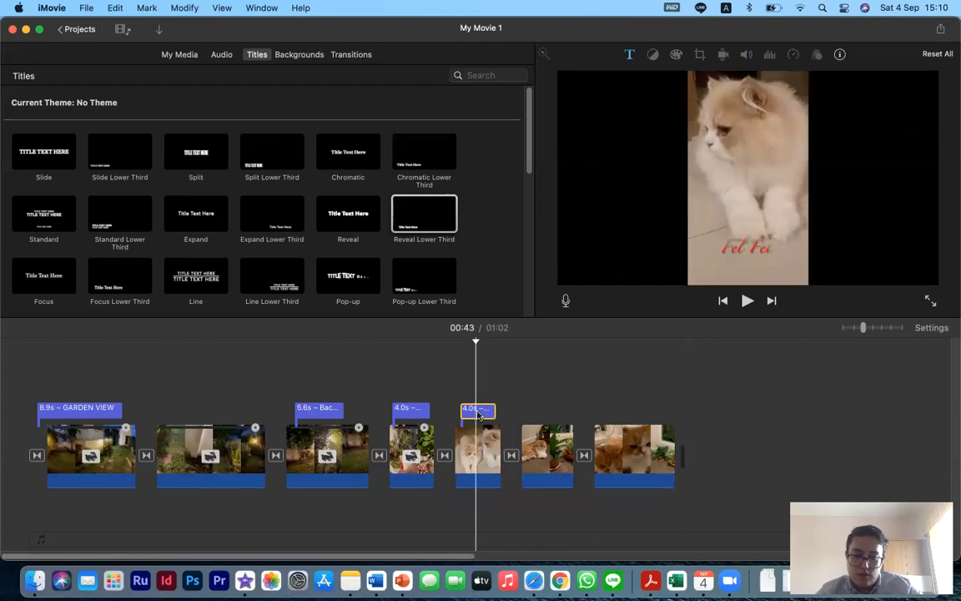
{"action": "left_click", "coordinate": [530, 404]}
{"action": "key", "text": "super+v"}
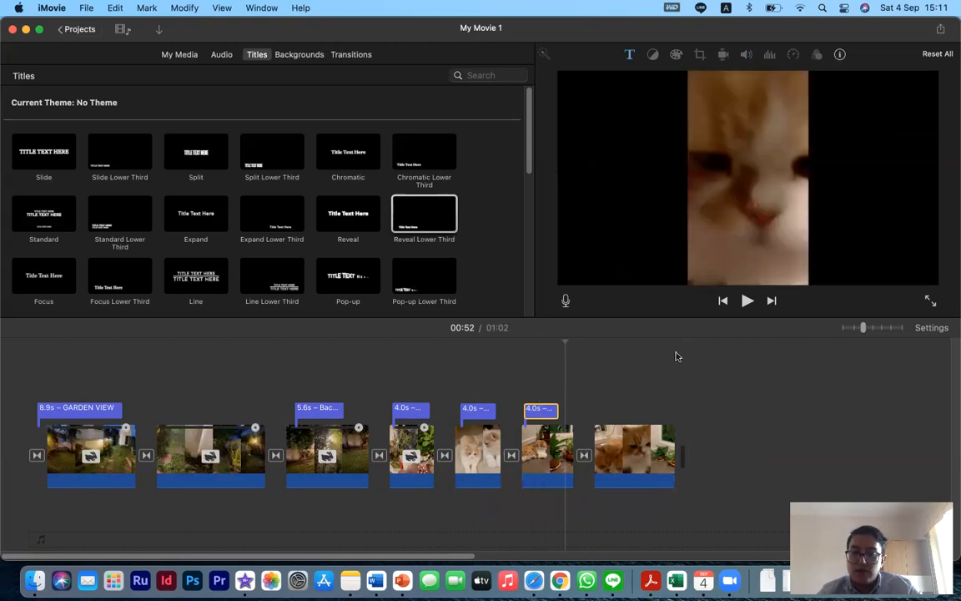
- Replace the pasted title's text on the sixth clip with the second cat's name and preview it
{"action": "left_click", "coordinate": [547, 392]}
{"action": "double_click", "coordinate": [555, 405]}
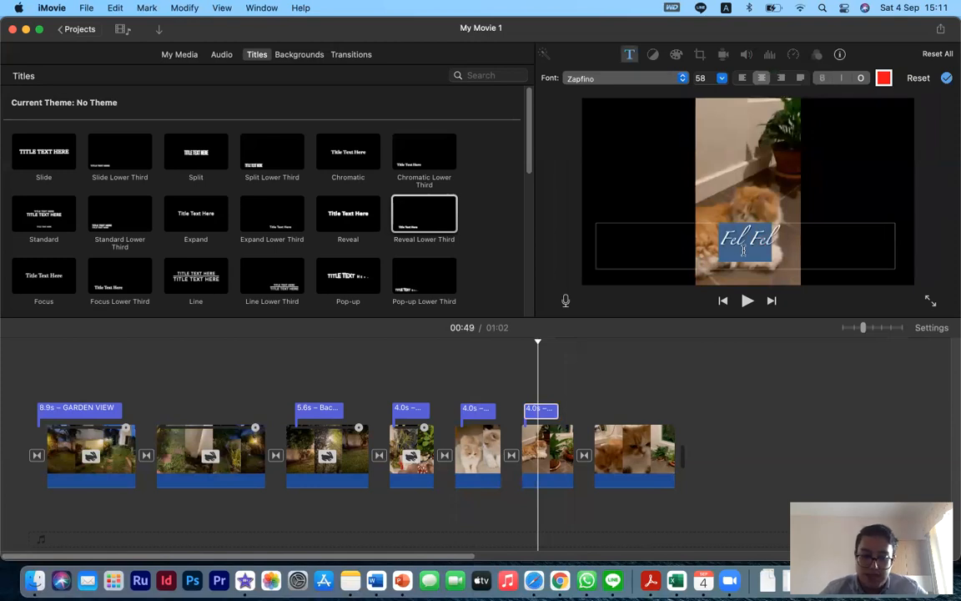
{"action": "type", "text": "Diako"}
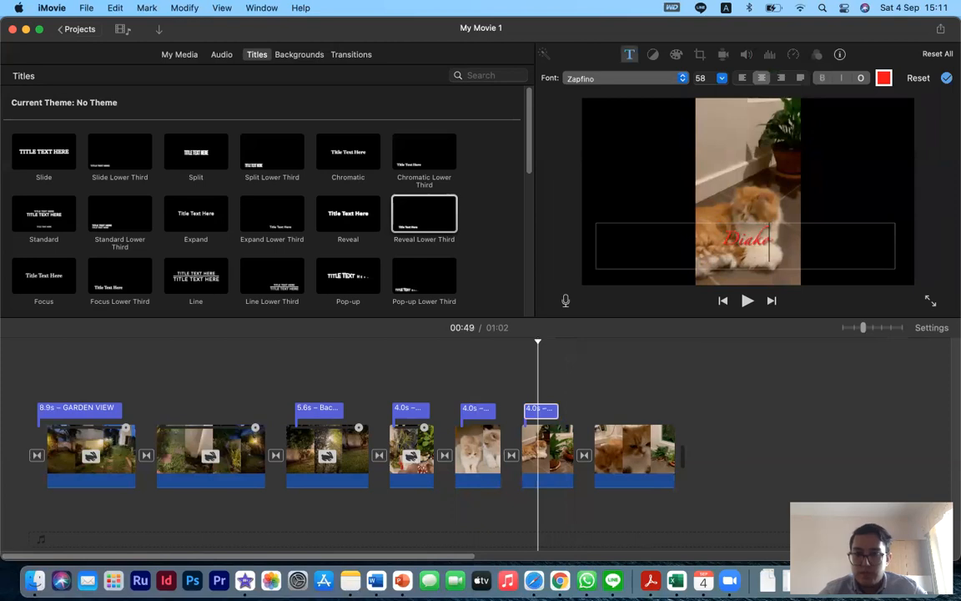
{"action": "left_click", "coordinate": [506, 392]}
{"action": "key", "text": "space"}
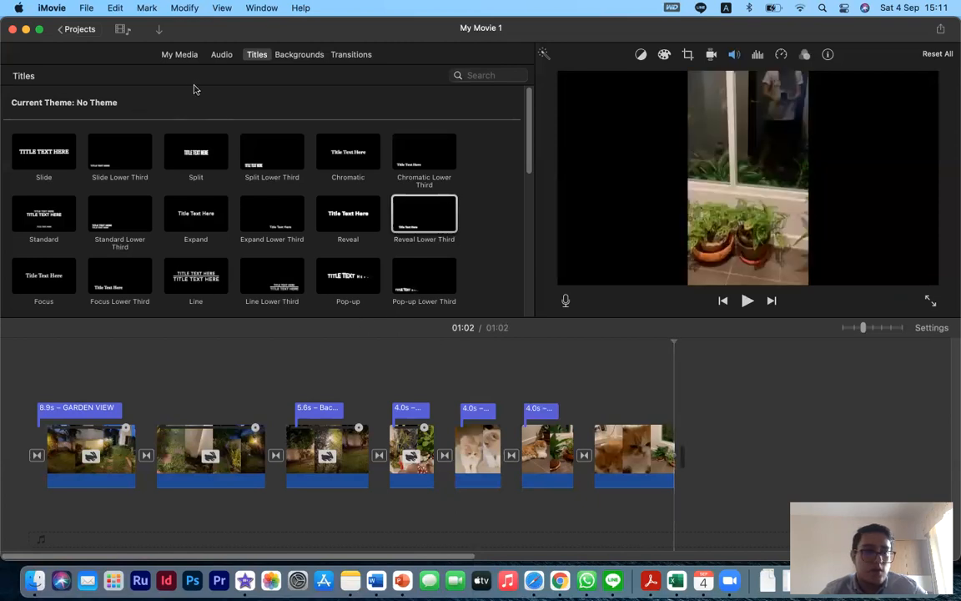
- Add a Pinstripes background clip and move it to the end of the movie
{"action": "left_click", "coordinate": [283, 56]}
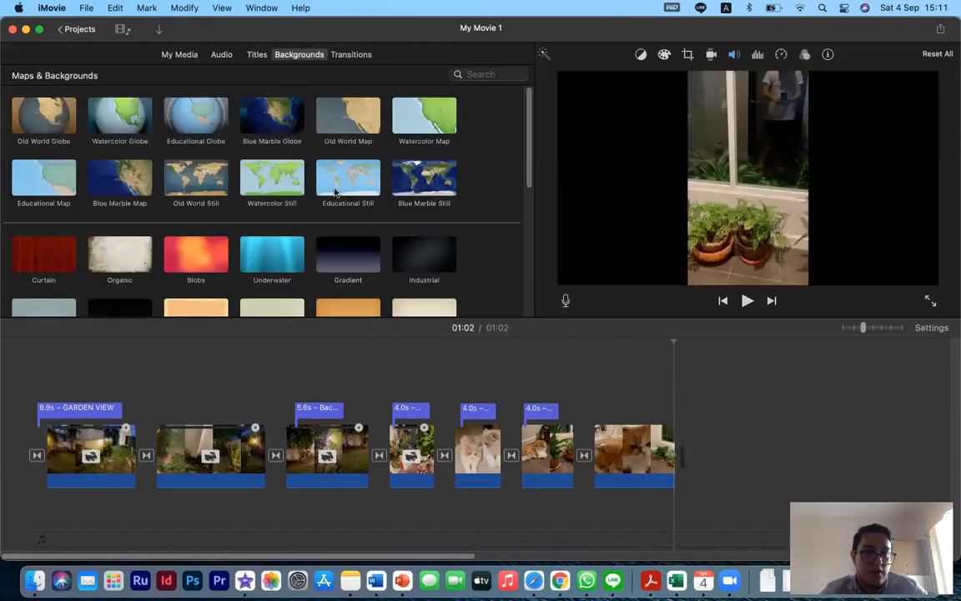
{"action": "scroll", "coordinate": [335, 193], "scroll_direction": "down", "scroll_amount": 5}
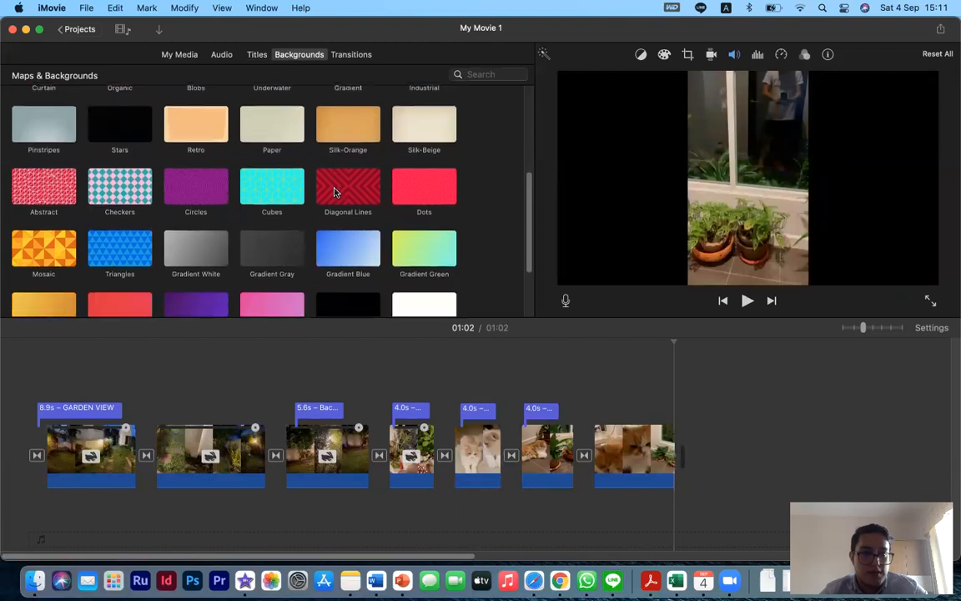
{"action": "scroll", "coordinate": [335, 193], "scroll_direction": "down", "scroll_amount": 3}
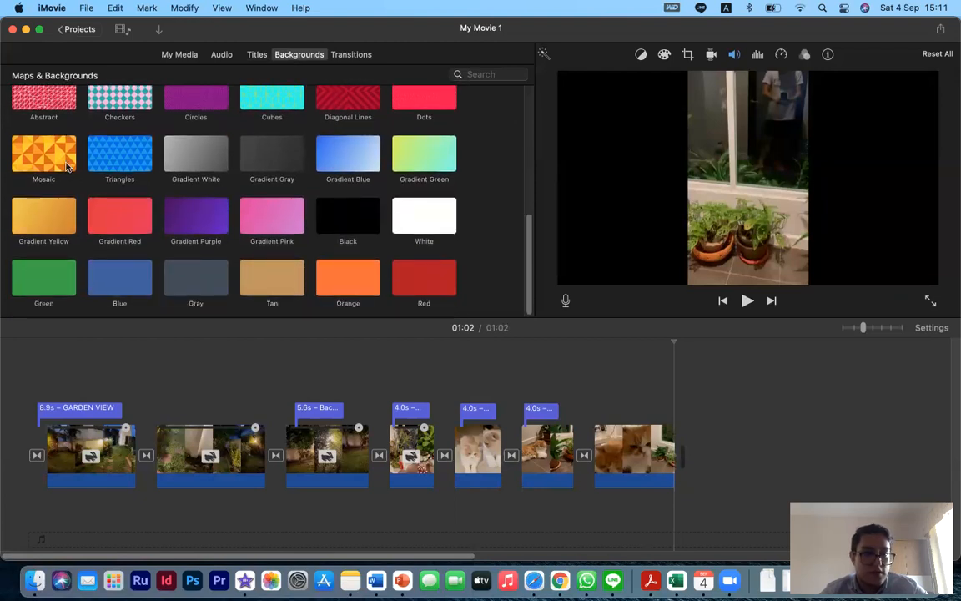
{"action": "scroll", "coordinate": [152, 159], "scroll_direction": "up", "scroll_amount": 4}
{"action": "scroll", "coordinate": [152, 159], "scroll_direction": "up", "scroll_amount": 1}
{"action": "double_click", "coordinate": [69, 195]}
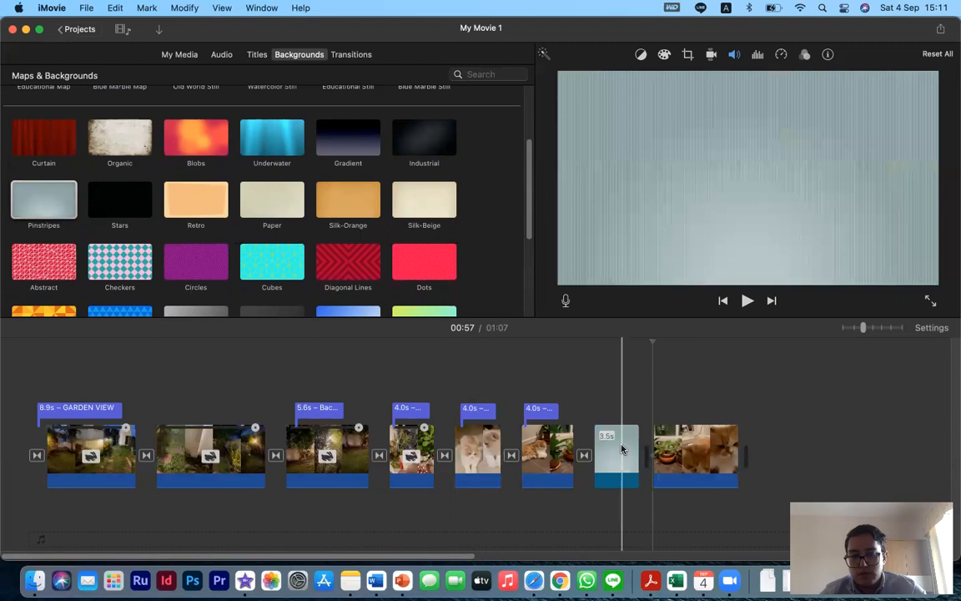
{"action": "left_click_drag", "start_coordinate": [616, 451], "coordinate": [746, 450]}
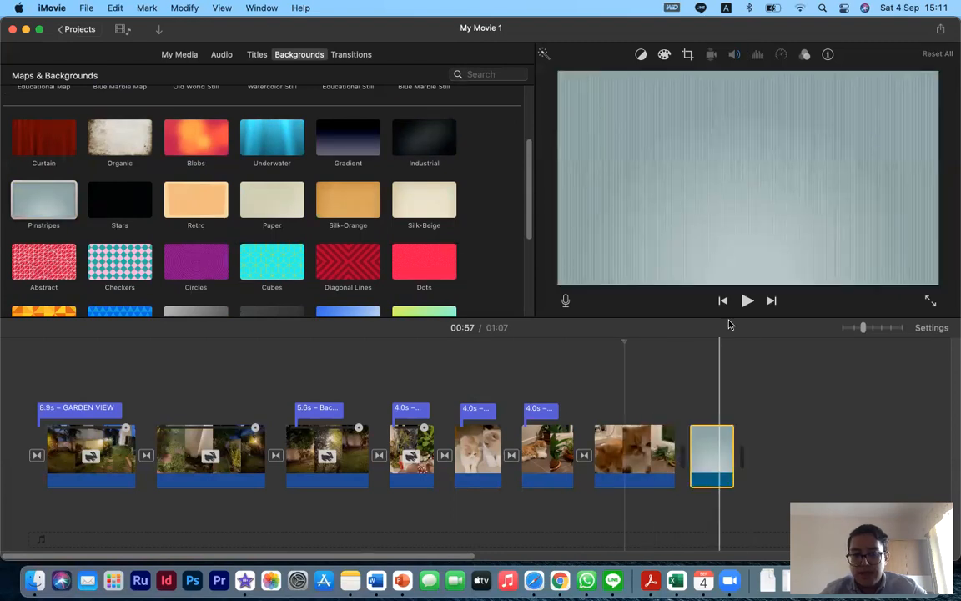
{"action": "left_click", "coordinate": [713, 464]}
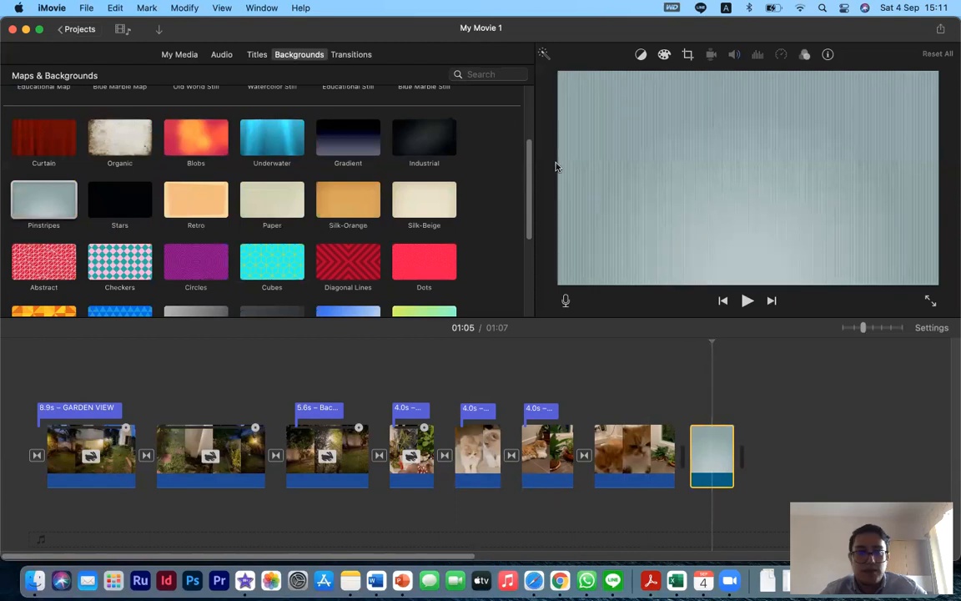
- Add a Slide title over the Pinstripes background reading 'THE END'
{"action": "left_click", "coordinate": [256, 56]}
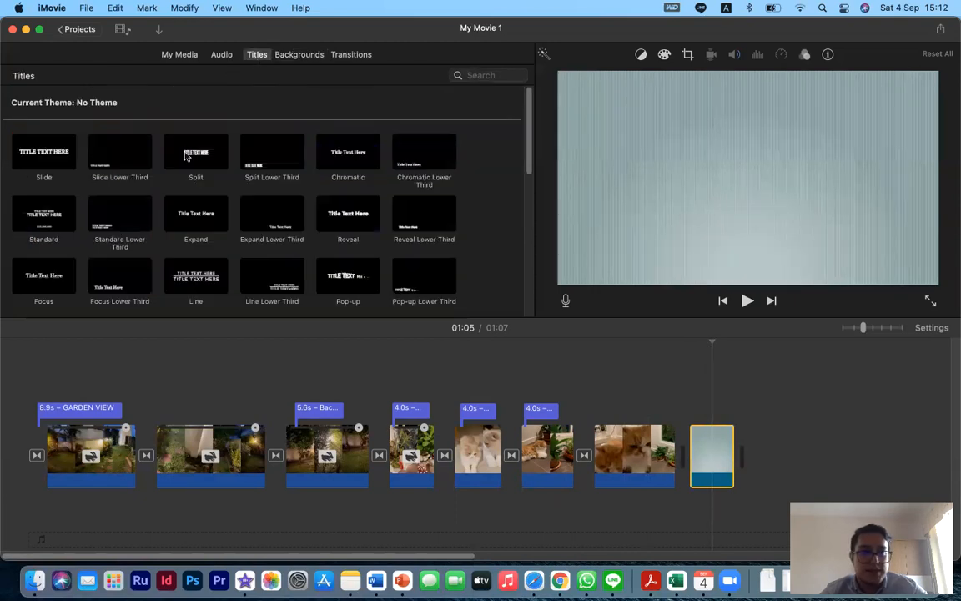
{"action": "double_click", "coordinate": [35, 165]}
{"action": "left_click", "coordinate": [707, 185]}
{"action": "type", "text": "T"}
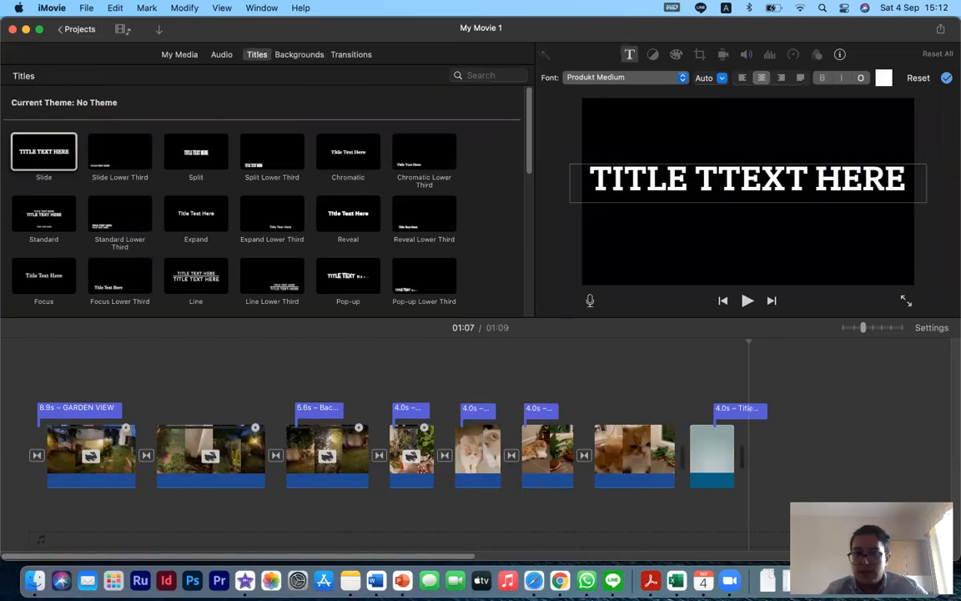
{"action": "type", "text": "H"}
{"action": "key", "text": "super+a"}
{"action": "type", "text": "T"}
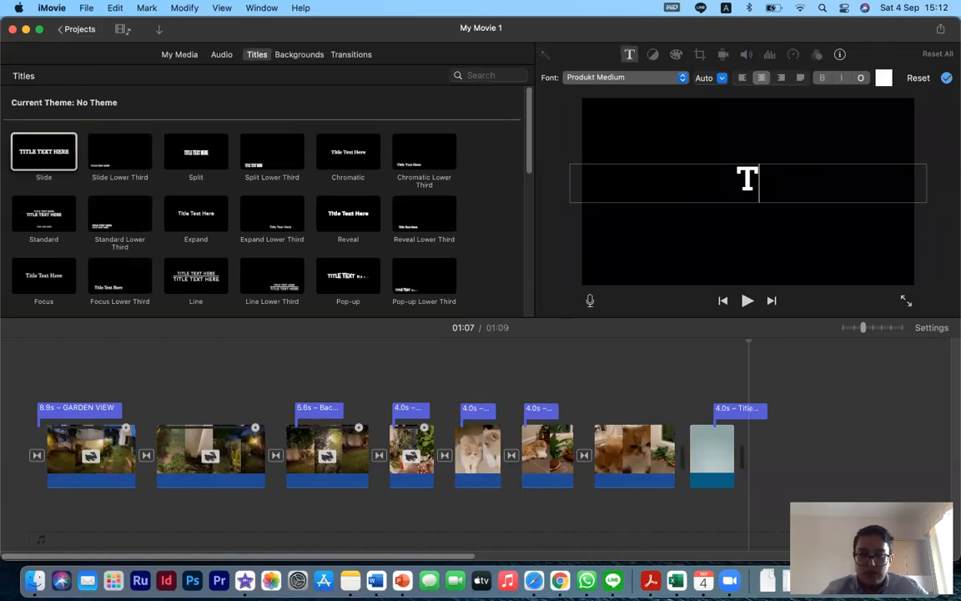
{"action": "type", "text": "HE END"}
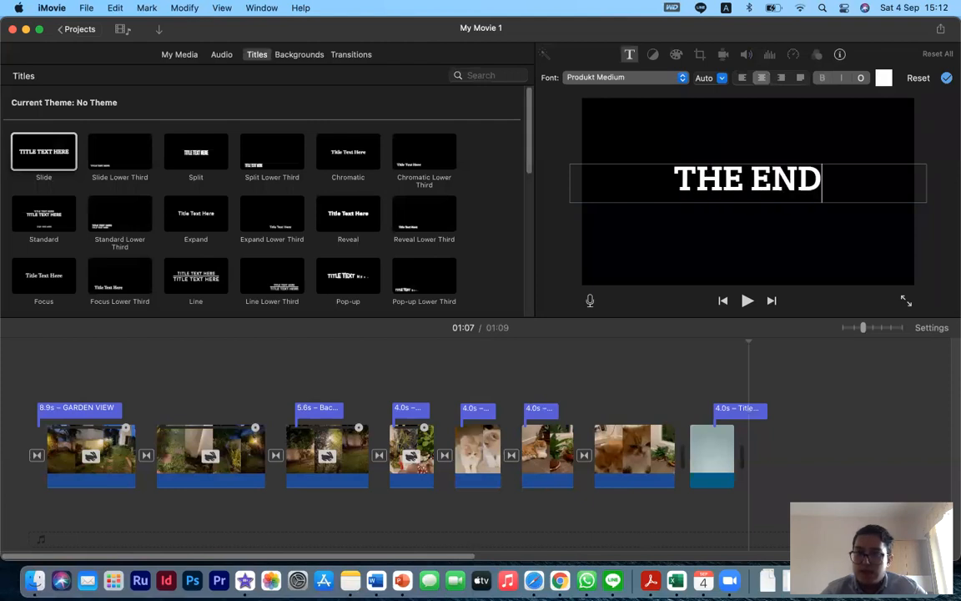
- Set the 'THE END' title's font to Zapfino and its size to 102
{"action": "key", "text": "super+a"}
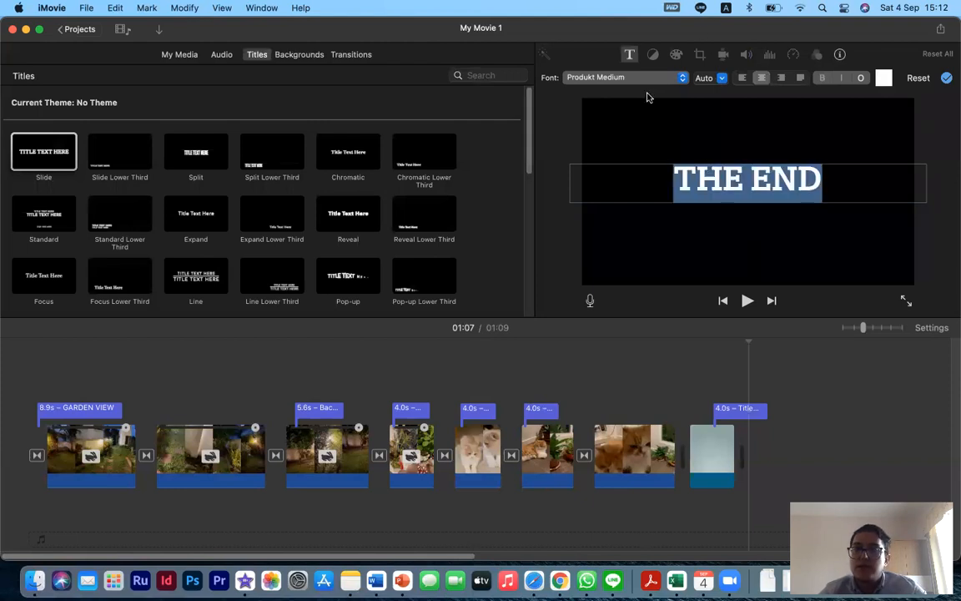
{"action": "left_click", "coordinate": [604, 77]}
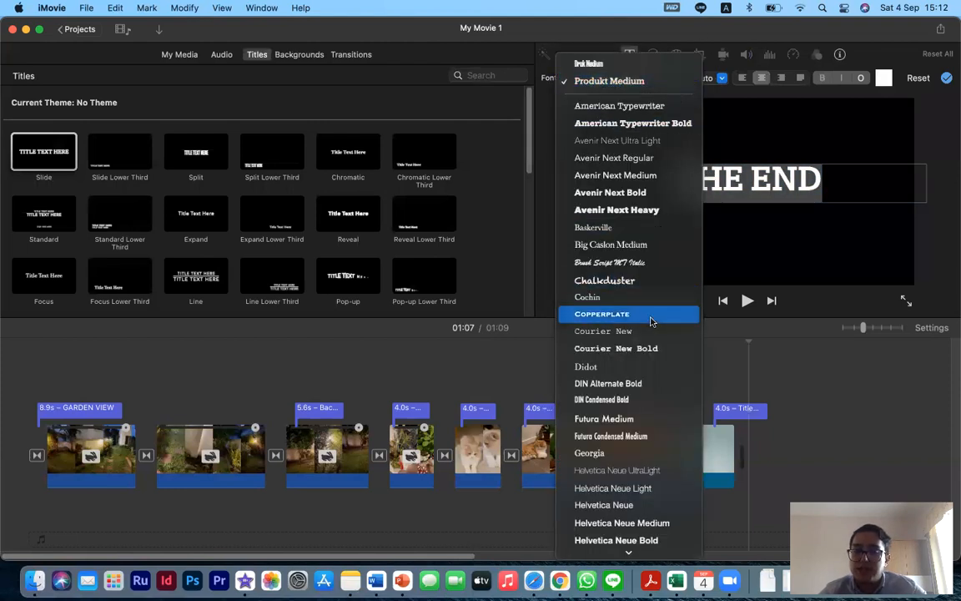
{"action": "scroll", "coordinate": [652, 321], "scroll_direction": "down", "scroll_amount": 5}
{"action": "left_click", "coordinate": [630, 514]}
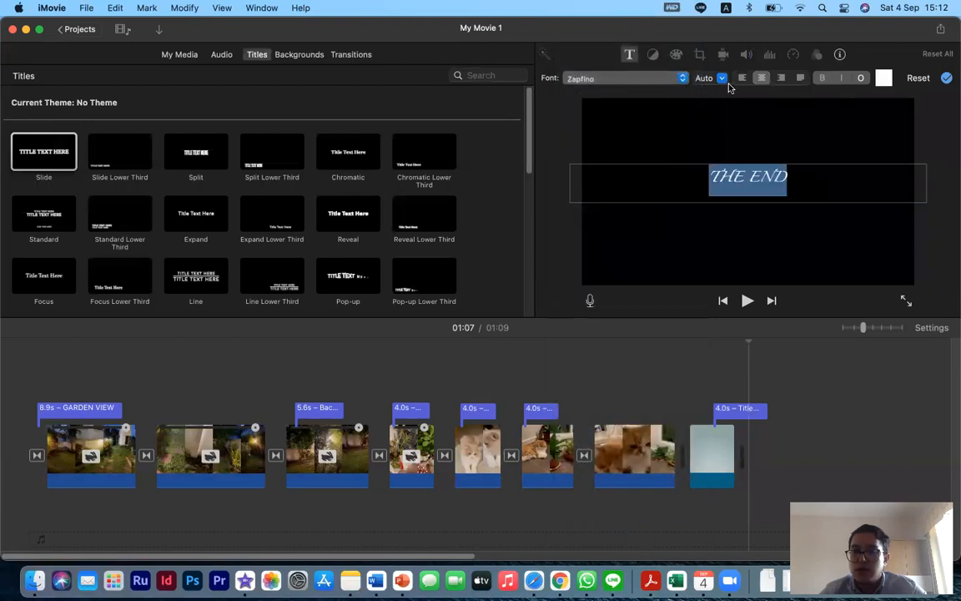
{"action": "left_click", "coordinate": [722, 79]}
{"action": "left_click", "coordinate": [719, 137]}
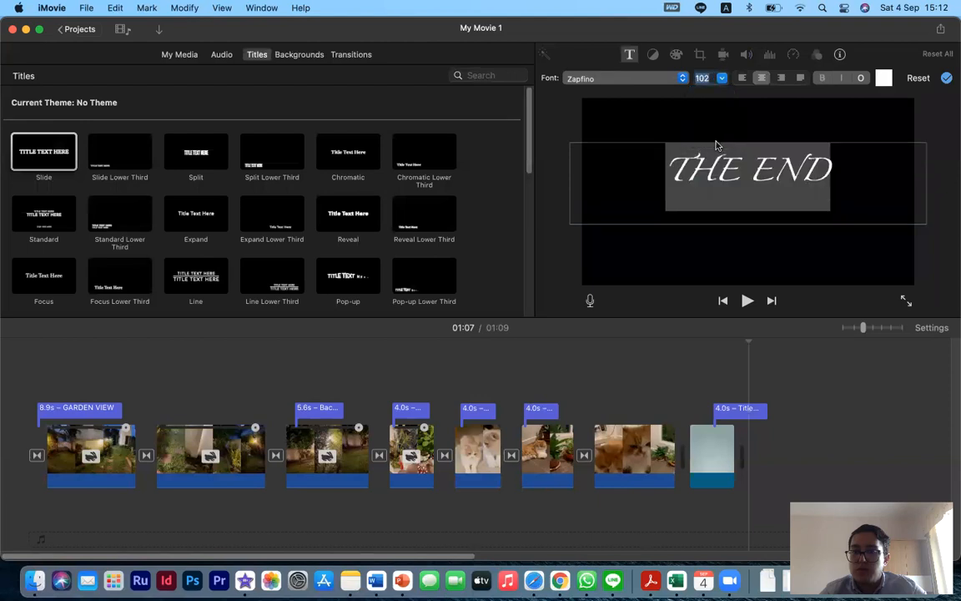
- Set the 'THE END' title's text colour to green
{"action": "left_click", "coordinate": [884, 78]}
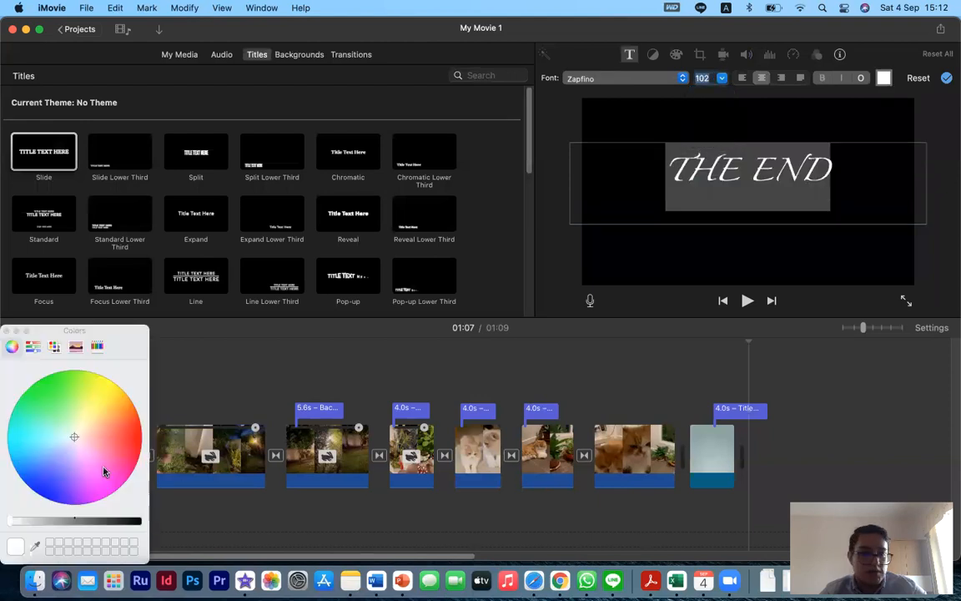
{"action": "mouse_move", "coordinate": [96, 438]}
{"action": "left_mouse_down"}
{"action": "mouse_move", "coordinate": [108, 382]}
{"action": "mouse_move", "coordinate": [67, 369]}
{"action": "mouse_move", "coordinate": [62, 432]}
{"action": "mouse_move", "coordinate": [21, 421]}
{"action": "mouse_move", "coordinate": [43, 378]}
{"action": "left_mouse_up"}
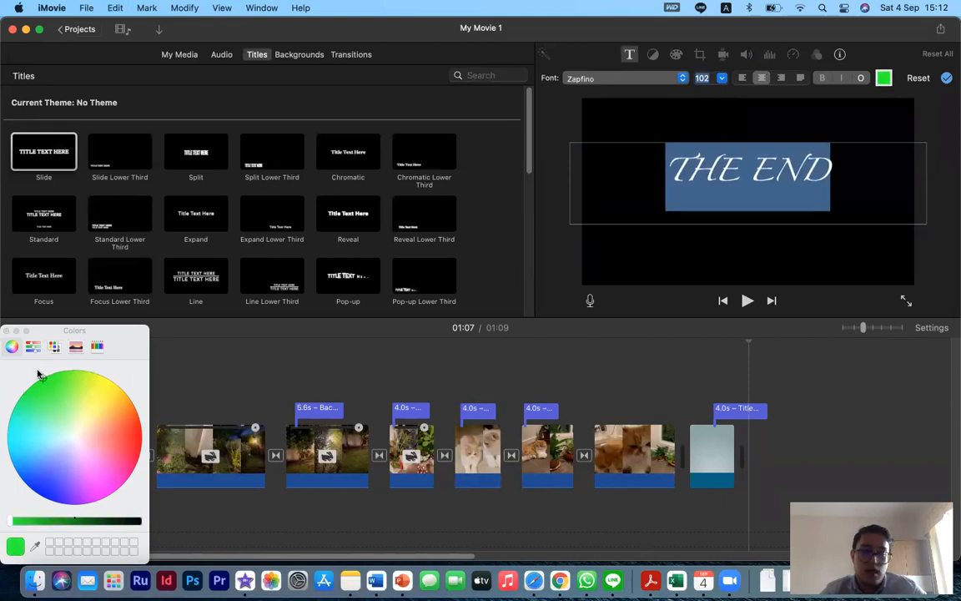
{"action": "left_click", "coordinate": [811, 407]}
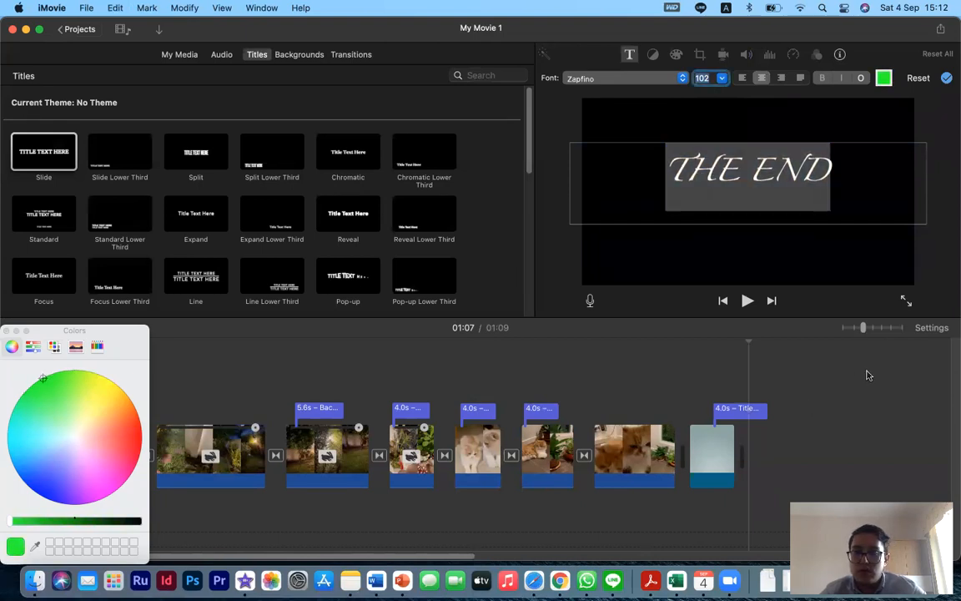
{"action": "left_click", "coordinate": [784, 194]}
{"action": "left_click", "coordinate": [830, 193]}
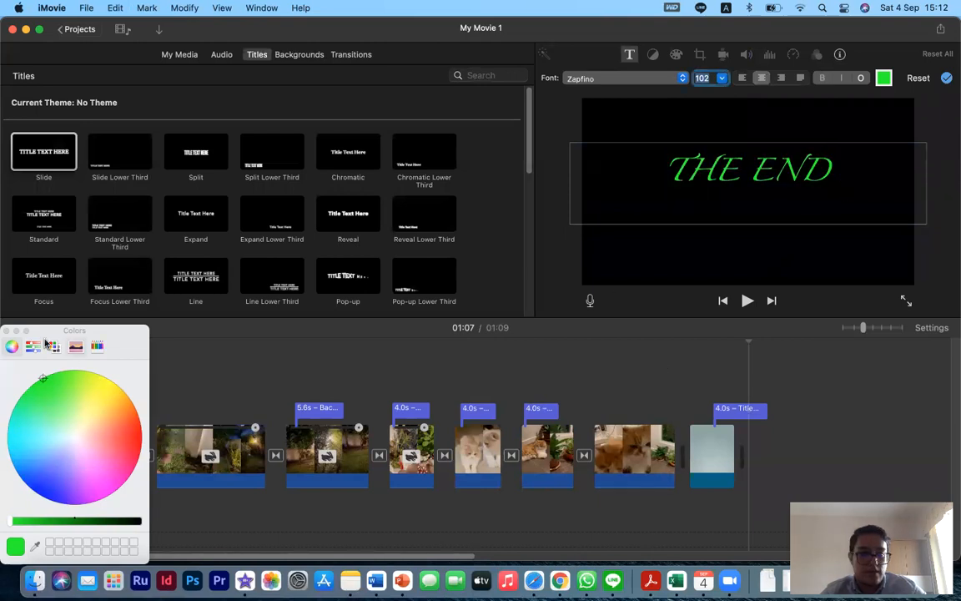
{"action": "left_click", "coordinate": [8, 330]}
- Extend the 'THE END' title to start earlier, about 6.1 s long, and play it back
{"action": "left_click", "coordinate": [697, 399]}
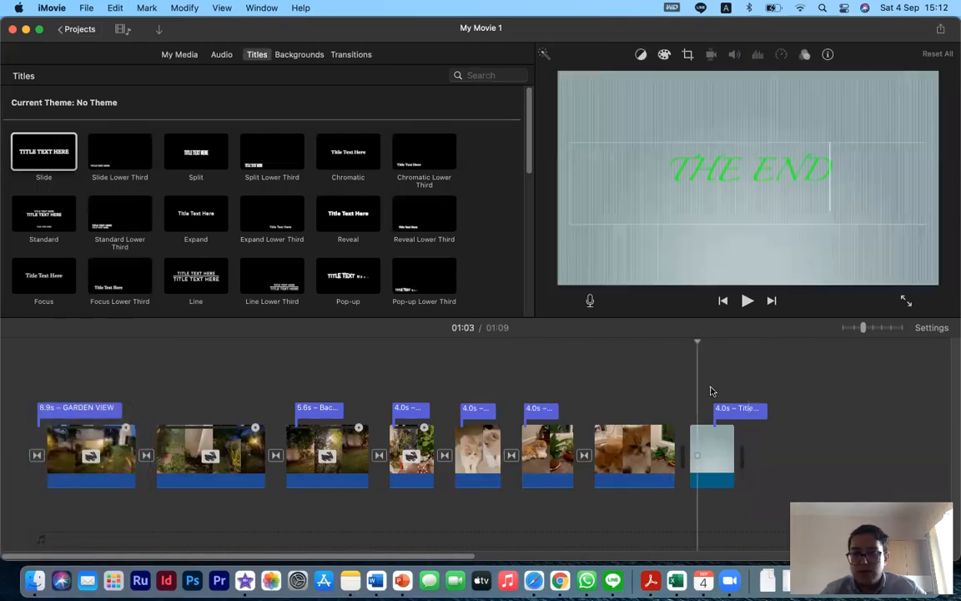
{"action": "left_click_drag", "start_coordinate": [717, 411], "coordinate": [676, 410]}
{"action": "key", "text": "space"}
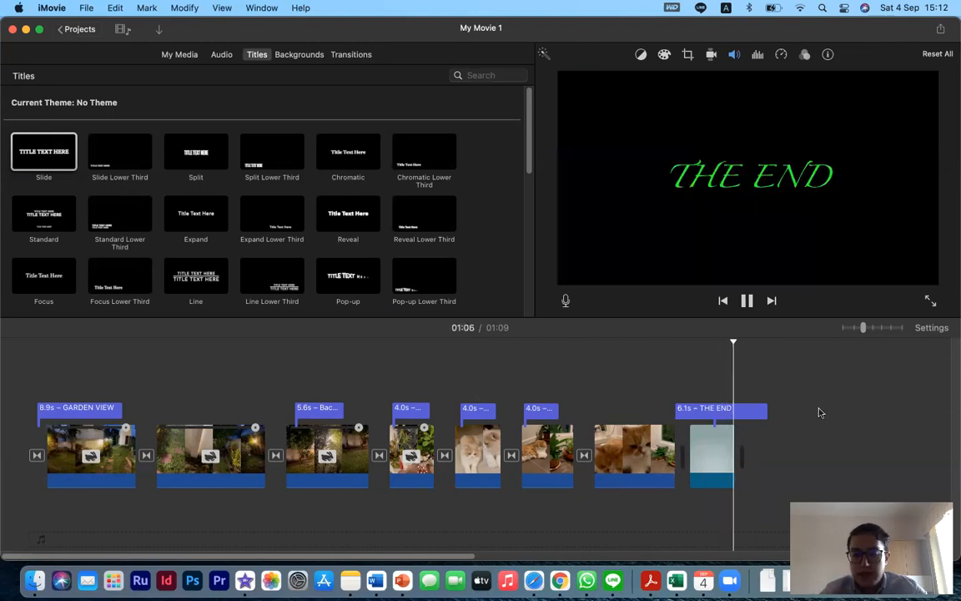
- Add a Scrolling Credits title at the end of the movie
{"action": "scroll", "coordinate": [292, 247], "scroll_direction": "down", "scroll_amount": 2}
{"action": "scroll", "coordinate": [291, 247], "scroll_direction": "down", "scroll_amount": 3}
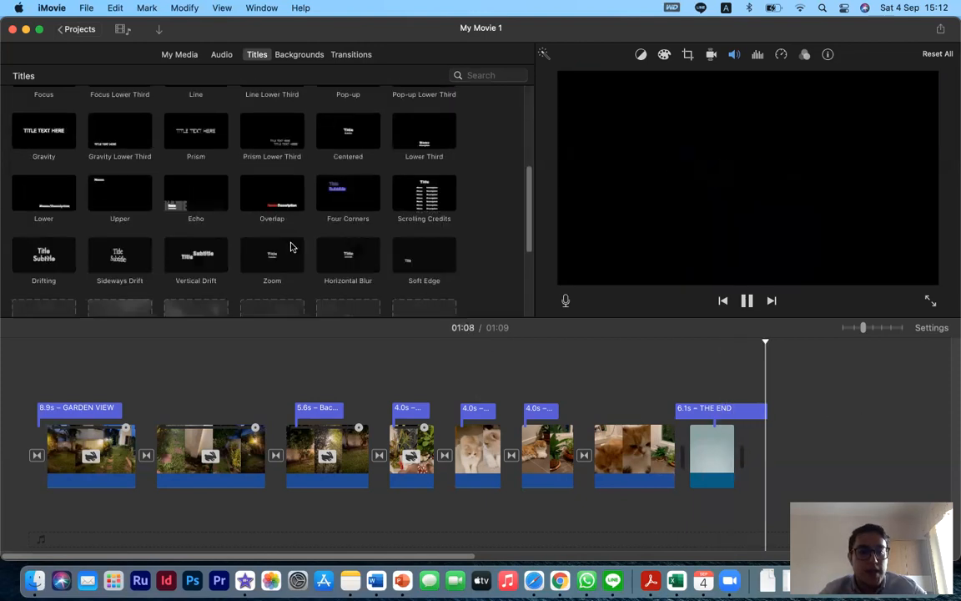
{"action": "left_click", "coordinate": [408, 195]}
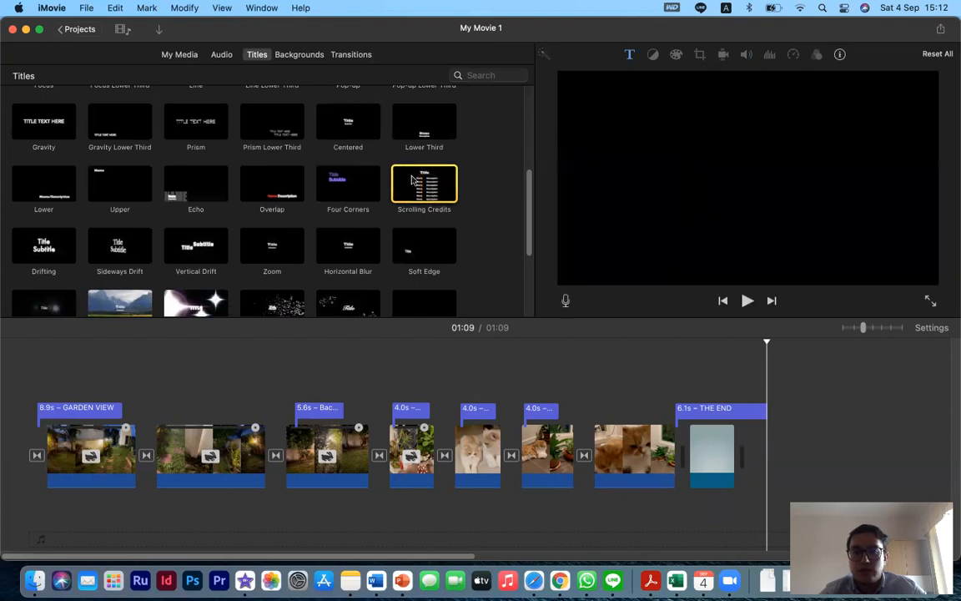
{"action": "left_click_drag", "start_coordinate": [432, 182], "coordinate": [791, 376]}
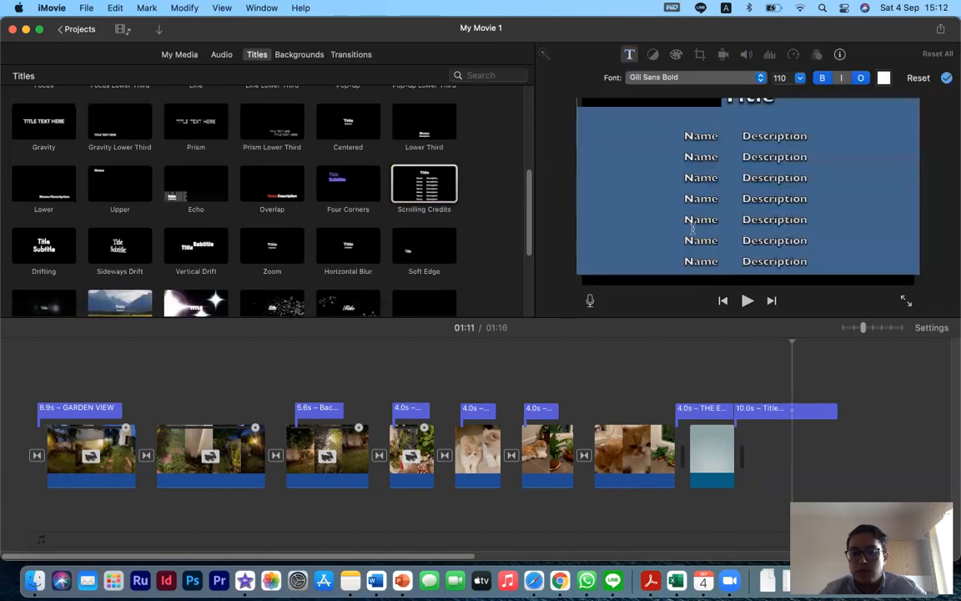
- Replace the credits heading with 'Garden'
{"action": "left_click", "coordinate": [693, 156]}
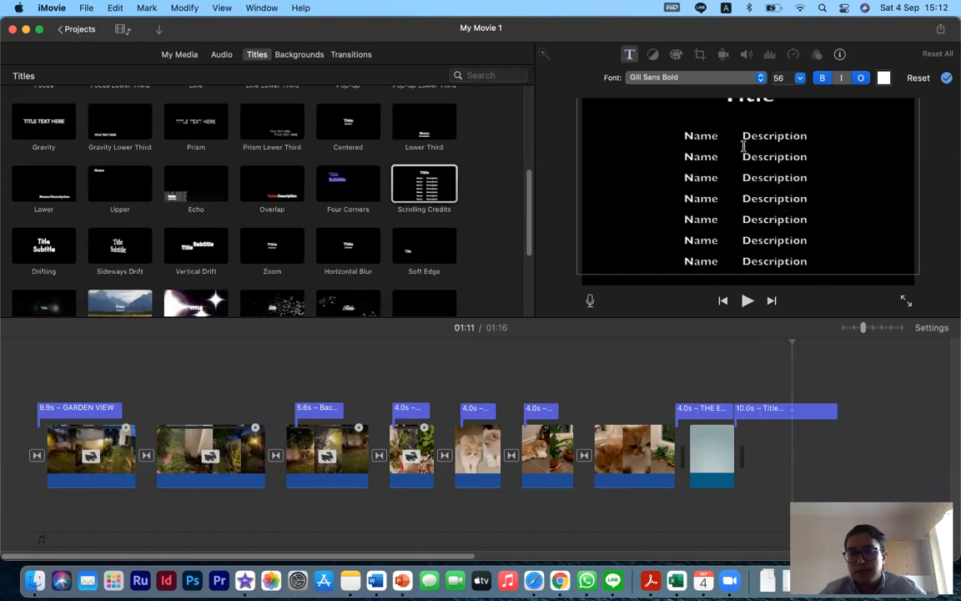
{"action": "double_click", "coordinate": [738, 106]}
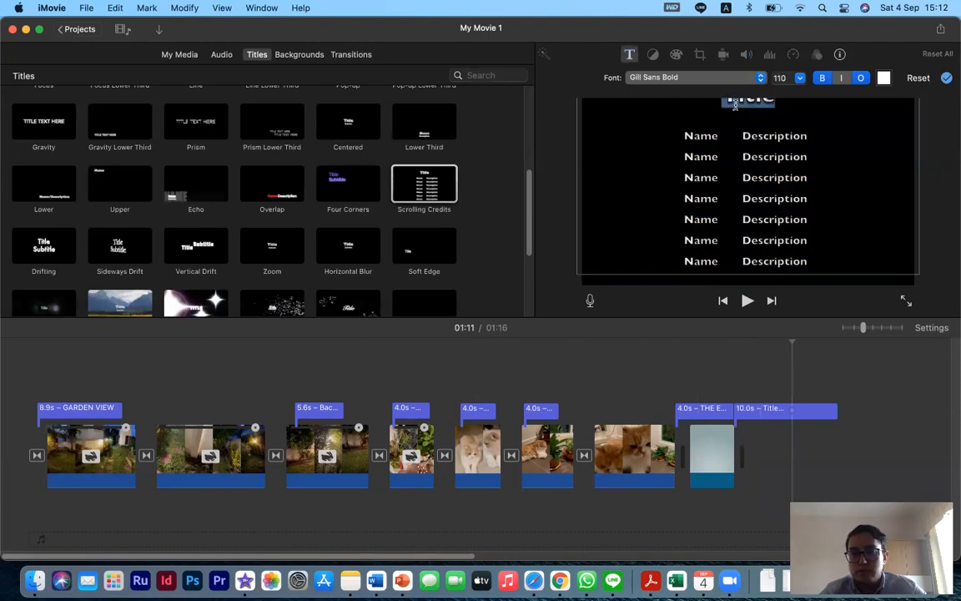
{"action": "type", "text": "Garden"}
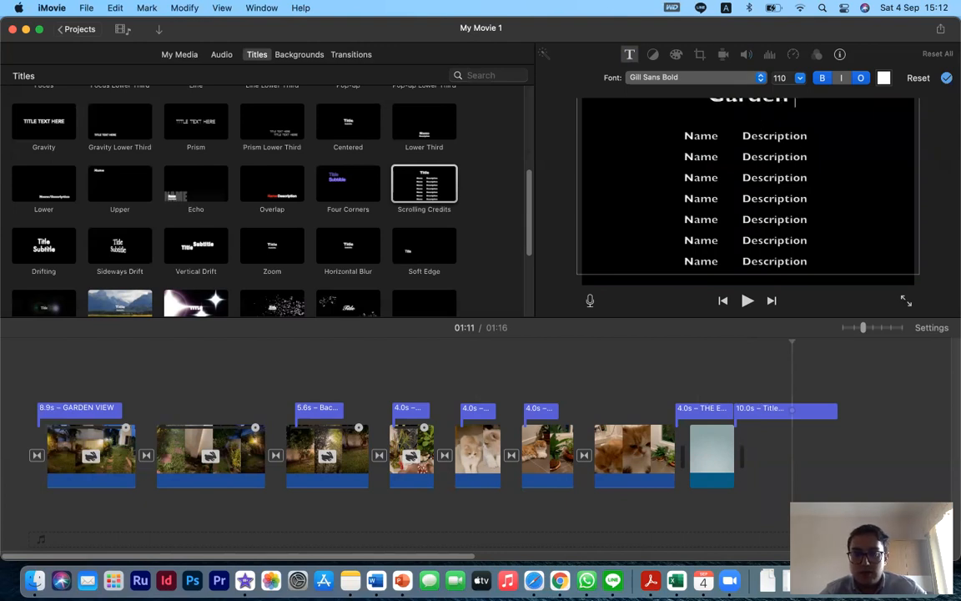
- Change the scrolling credits heading to 'Garden View'
{"action": "key", "text": "super+a"}
{"action": "left_click", "coordinate": [805, 142]}
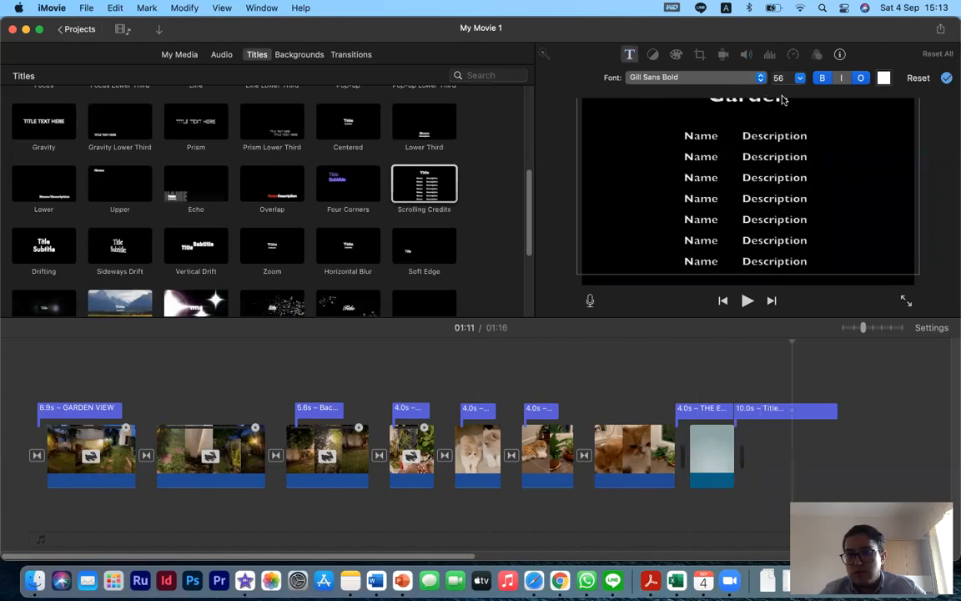
{"action": "left_click_drag", "start_coordinate": [787, 102], "coordinate": [709, 100]}
{"action": "type", "text": "G"}
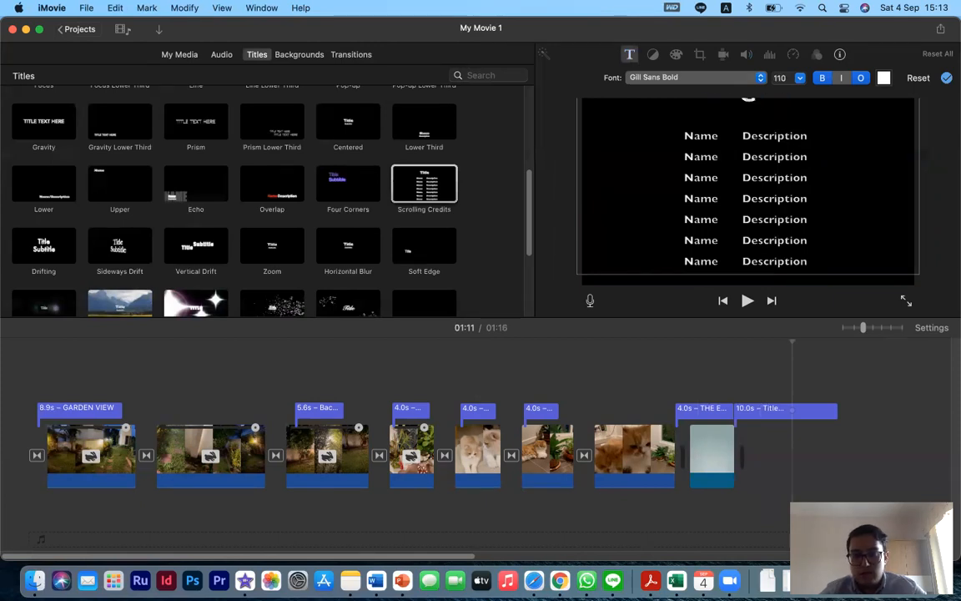
{"action": "type", "text": "arden View"}
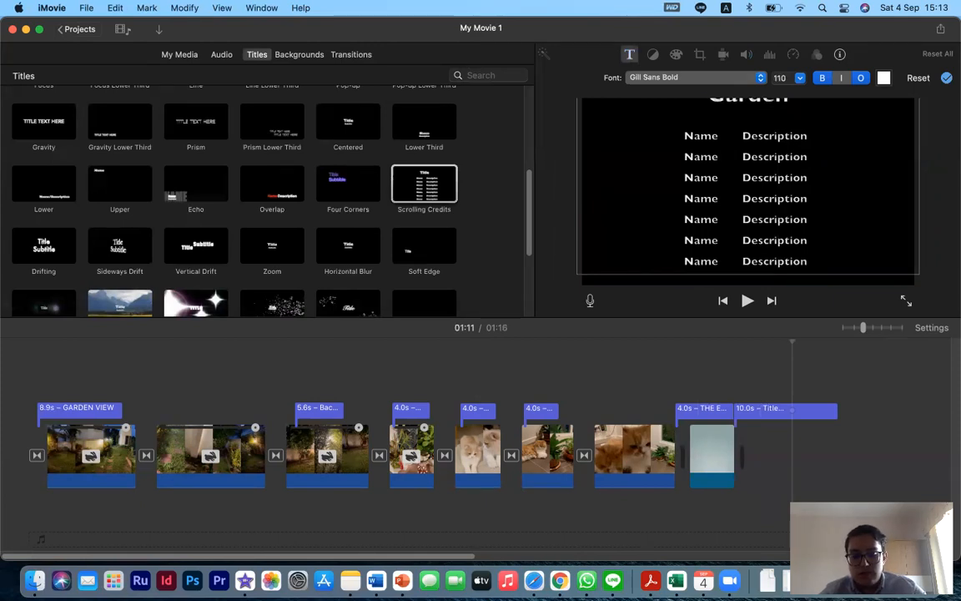
- Fill the first credits row with a person's name and the role Director
{"action": "double_click", "coordinate": [709, 137]}
{"action": "type", "text": "Amir"}
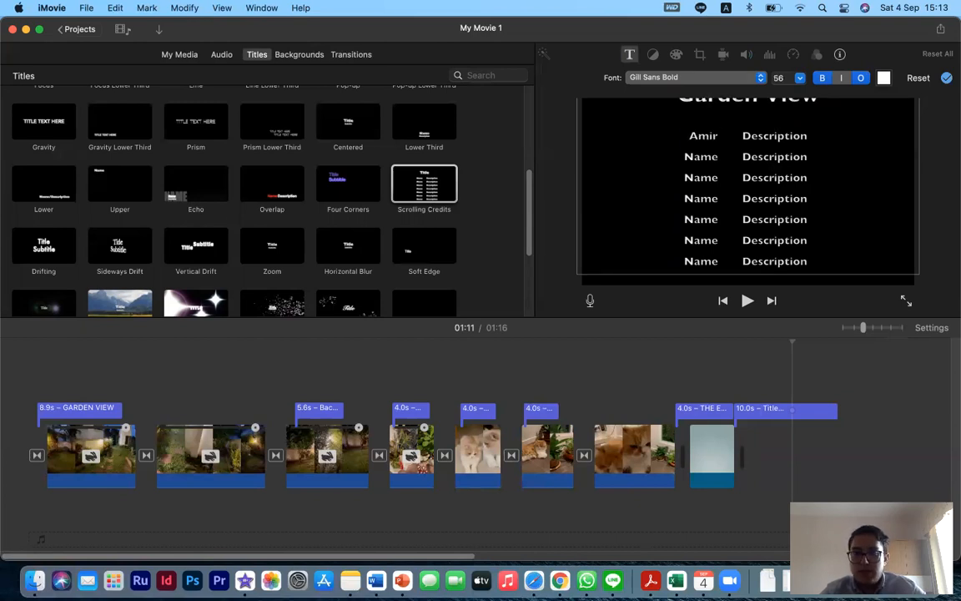
{"action": "double_click", "coordinate": [785, 135]}
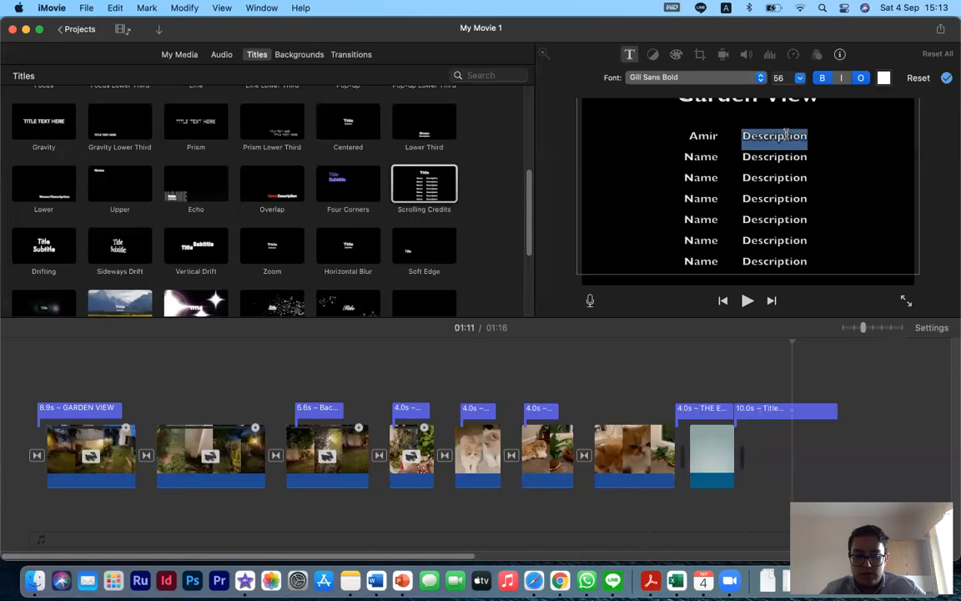
{"action": "type", "text": "C"}
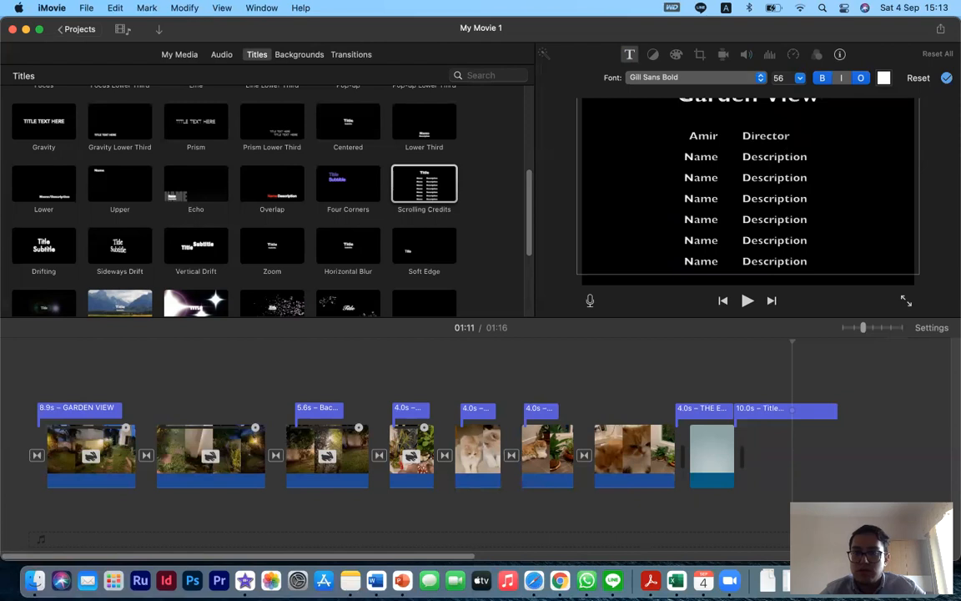
- Fill the second and third credits rows with people's names, each with the role Actor
{"action": "double_click", "coordinate": [691, 157]}
{"action": "type", "text": "Fel Fel"}
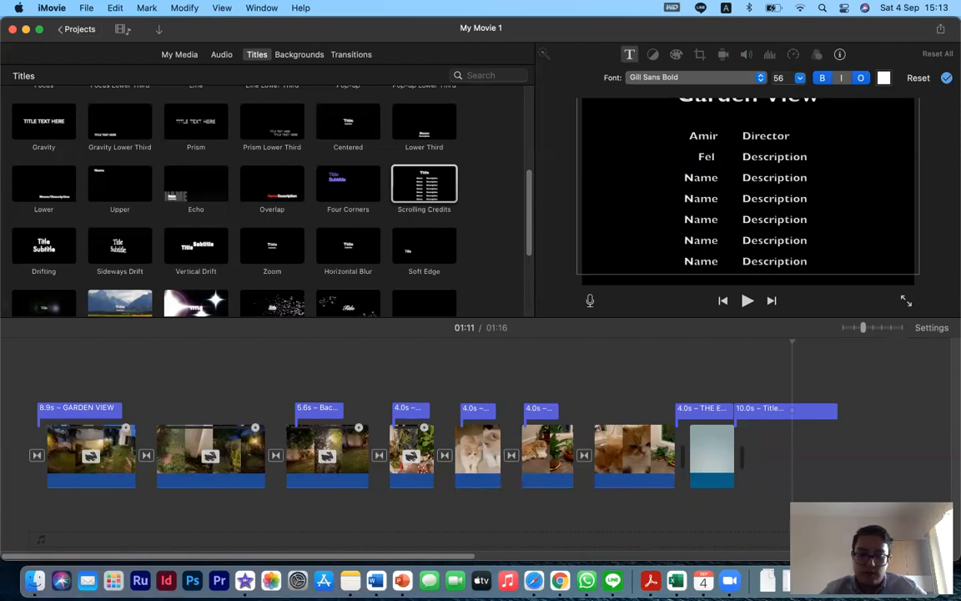
{"action": "double_click", "coordinate": [768, 163]}
{"action": "type", "text": "Actor"}
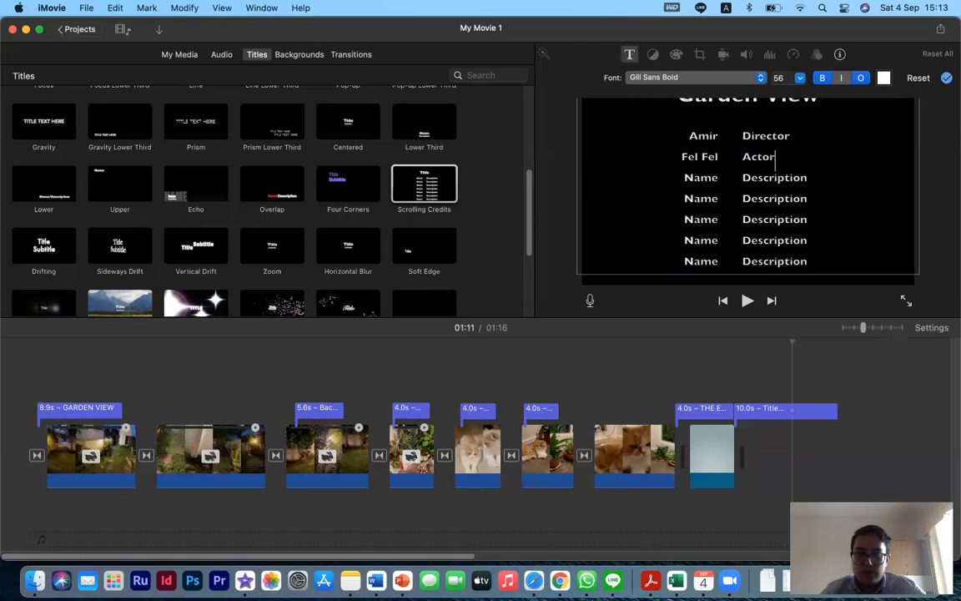
{"action": "double_click", "coordinate": [698, 177]}
{"action": "type", "text": "Diako"}
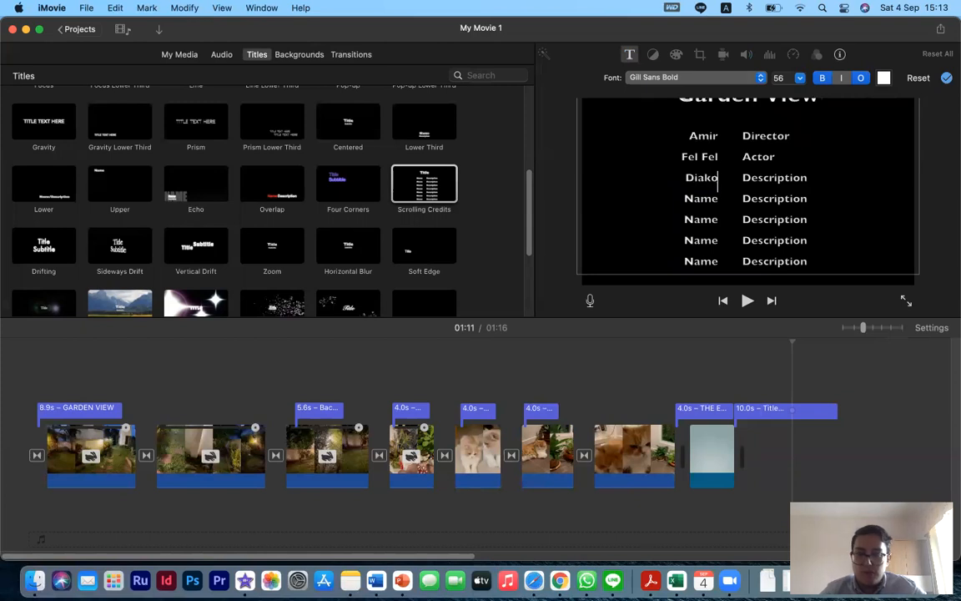
{"action": "double_click", "coordinate": [744, 178]}
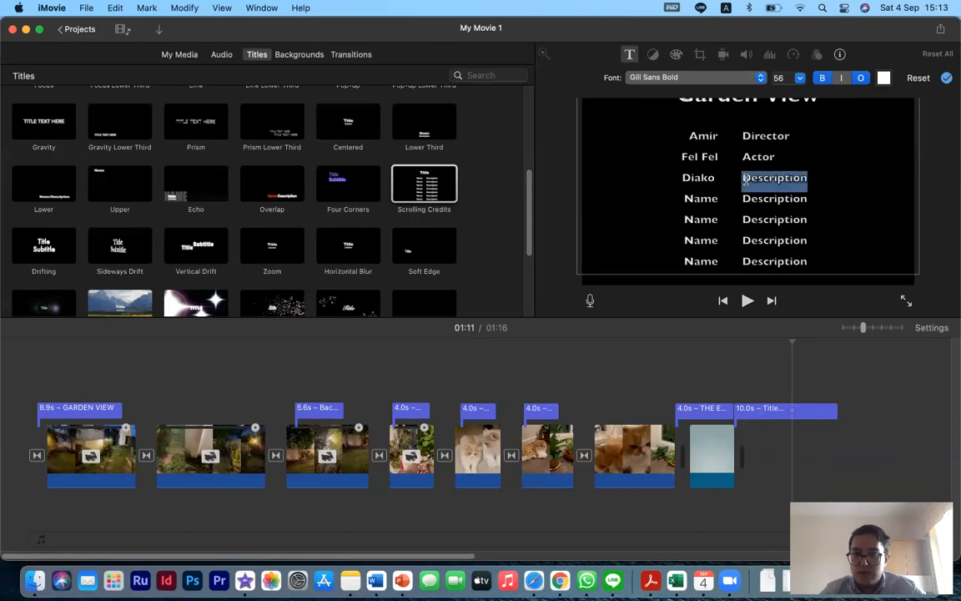
{"action": "type", "text": "Actor"}
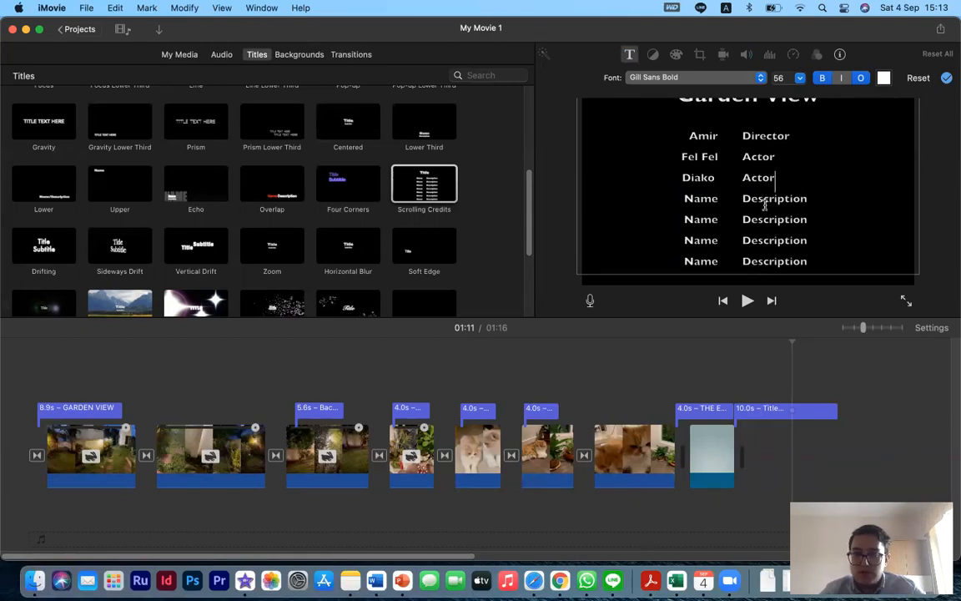
- Set the fourth credits row to Location and Bangkok, and delete the remaining placeholder rows
{"action": "double_click", "coordinate": [707, 199]}
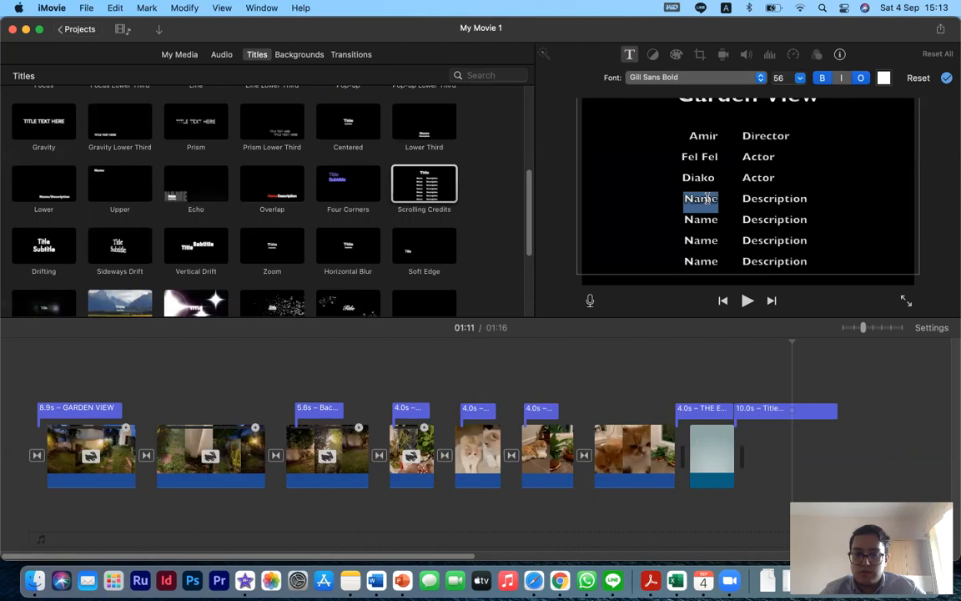
{"action": "type", "text": "Location"}
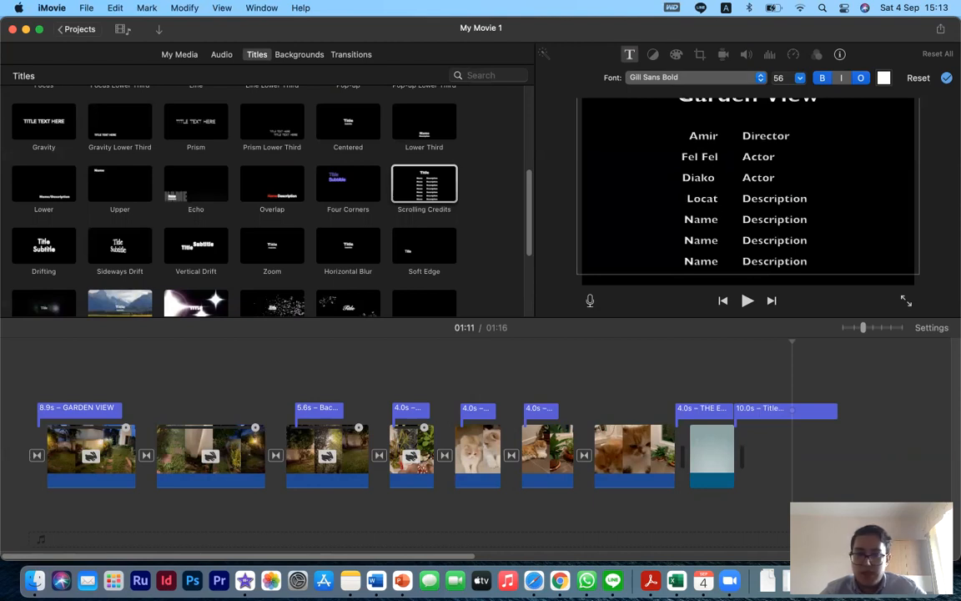
{"action": "double_click", "coordinate": [757, 202]}
{"action": "type", "text": "Bangkok"}
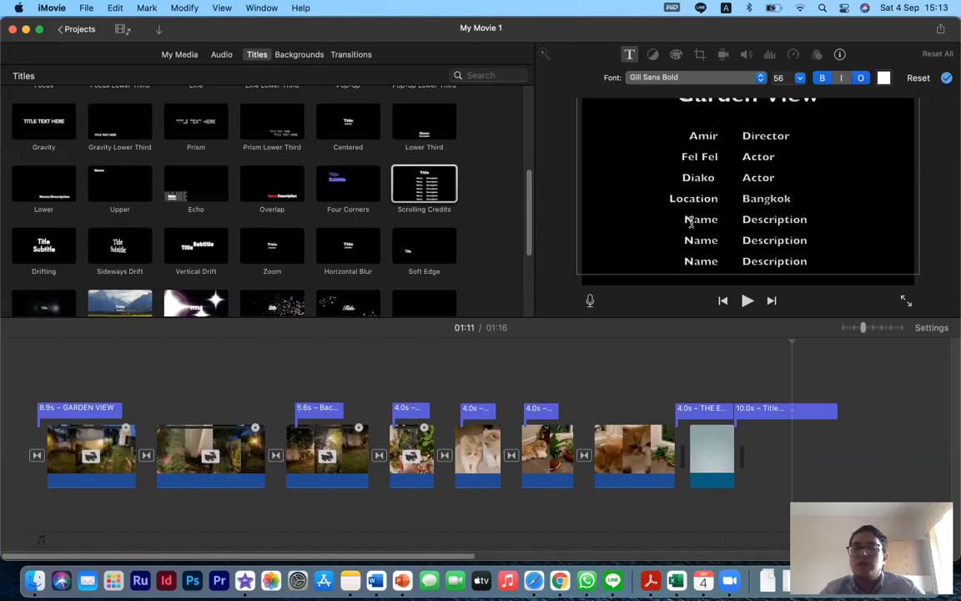
{"action": "left_click_drag", "start_coordinate": [690, 221], "coordinate": [849, 362]}
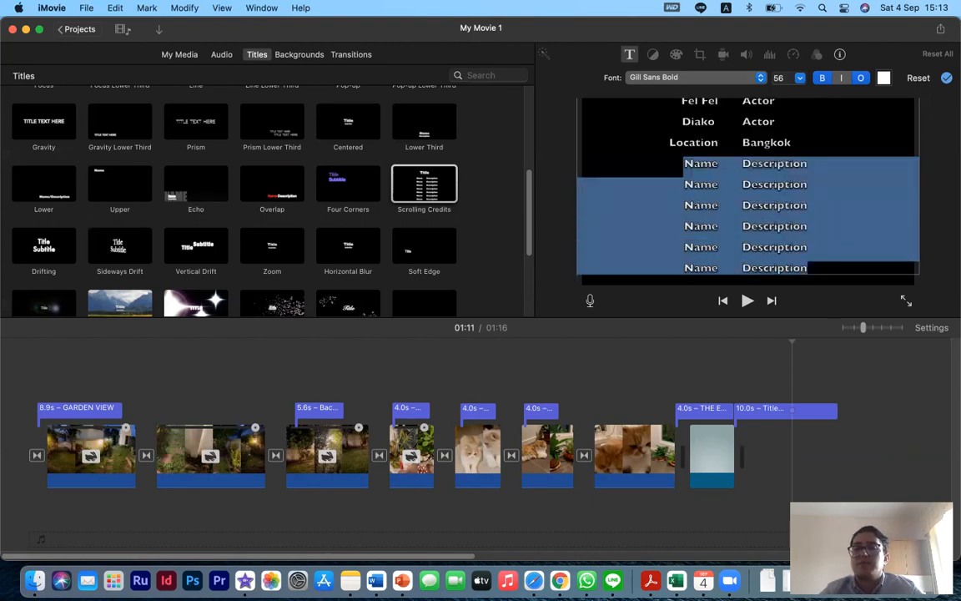
{"action": "key", "text": "BackSpace"}
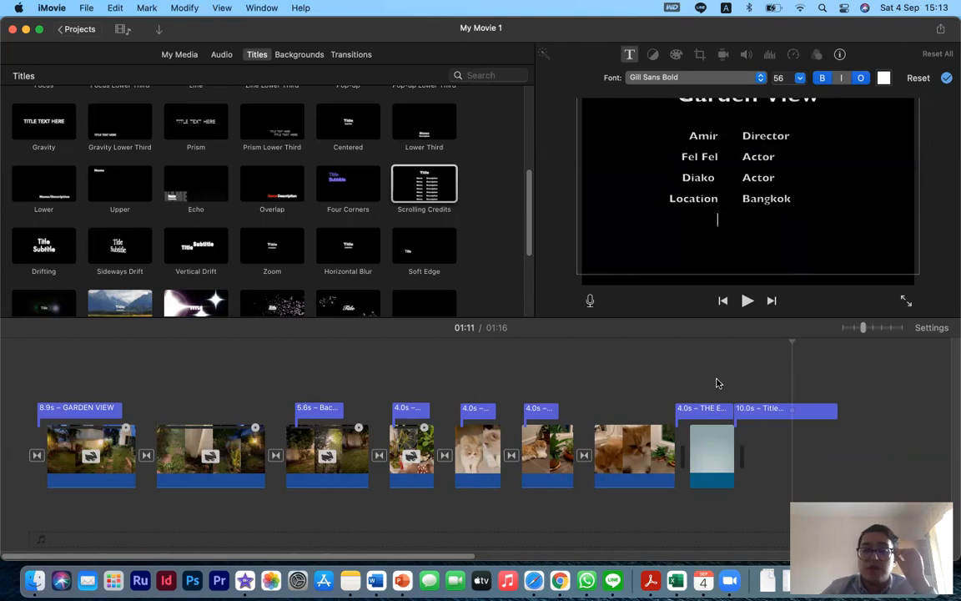
- Play back the end of the movie before the credits
{"action": "left_click", "coordinate": [684, 386]}
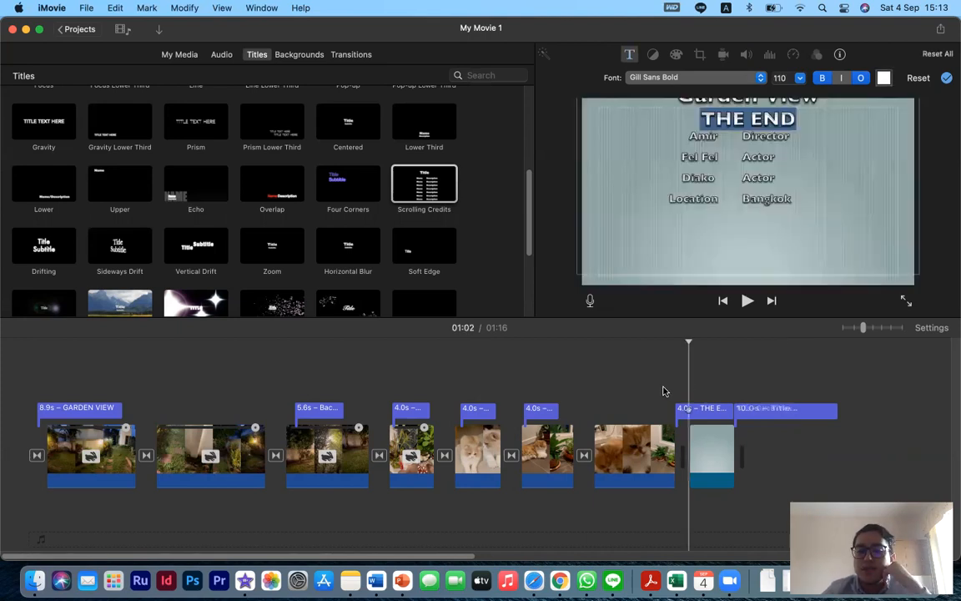
{"action": "left_click", "coordinate": [647, 388]}
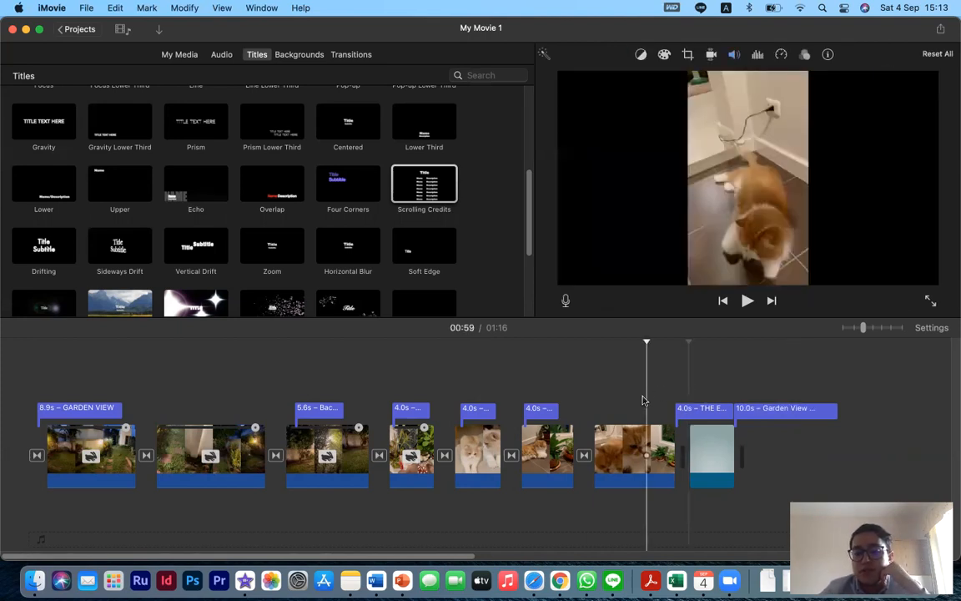
{"action": "key", "text": "space"}
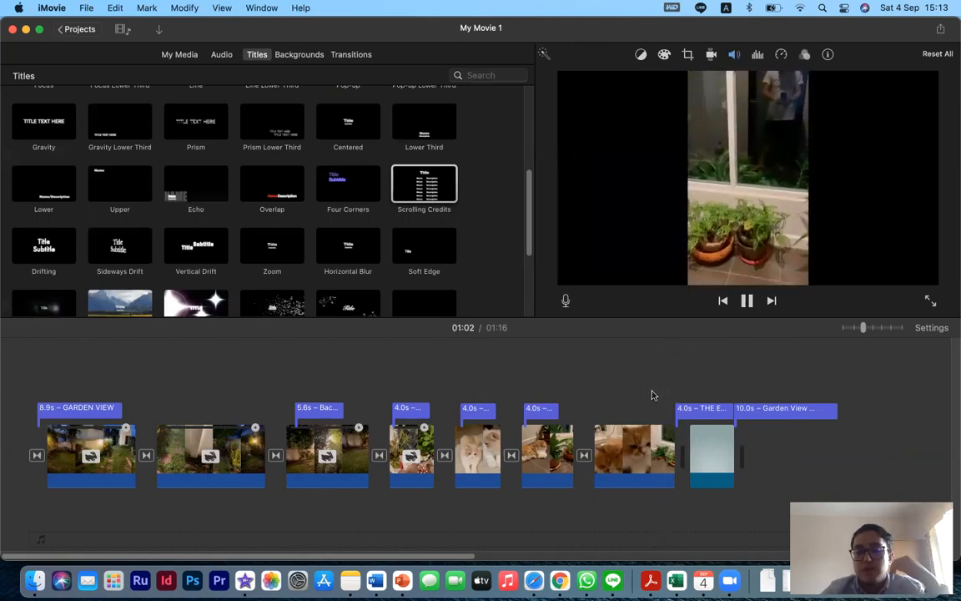
{"action": "key", "text": "space"}
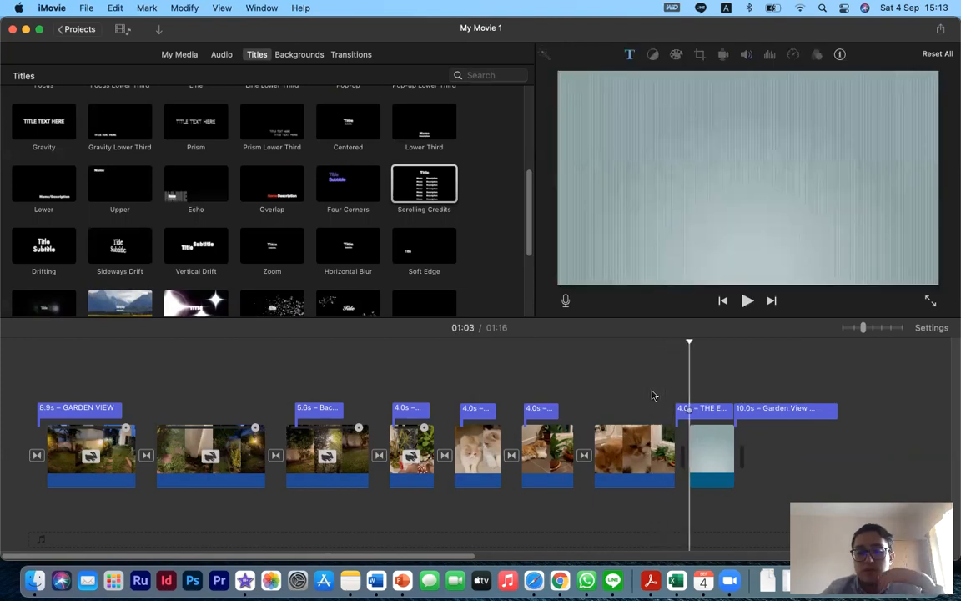
- Trim the end of the last cat clip to about 7.3 s and play the ending
{"action": "left_click", "coordinate": [675, 450]}
{"action": "left_click", "coordinate": [672, 435]}
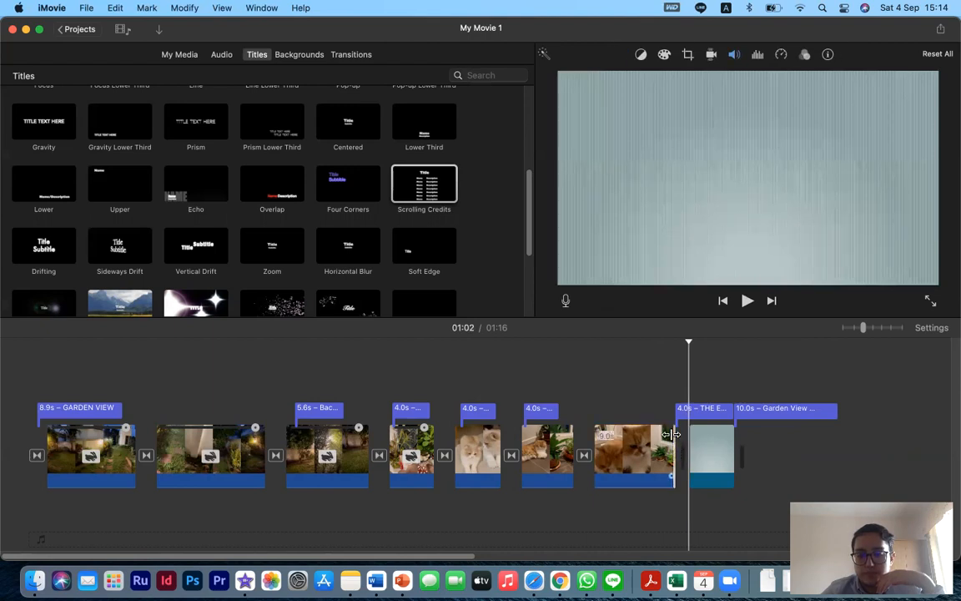
{"action": "left_click_drag", "start_coordinate": [670, 434], "coordinate": [655, 435]}
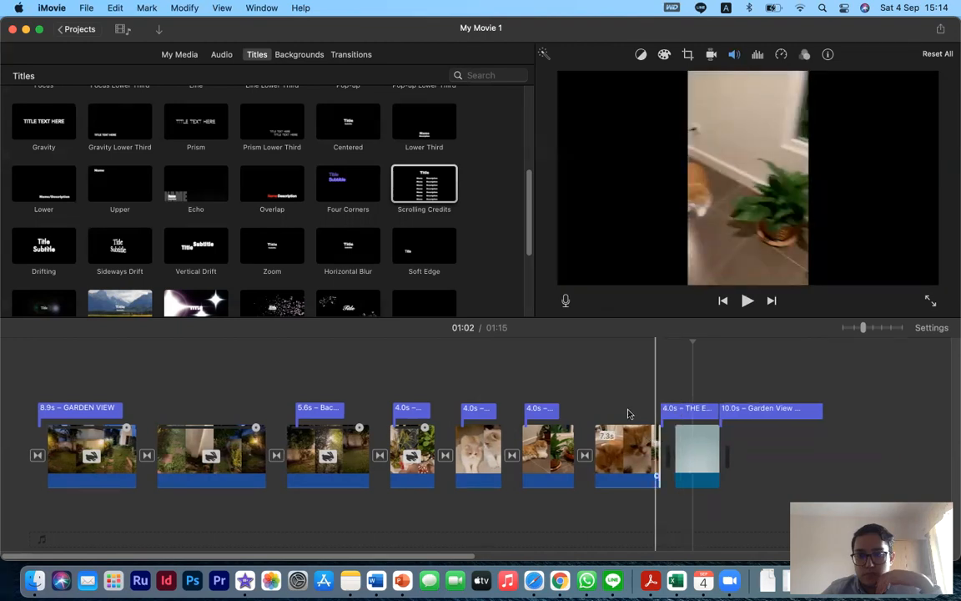
{"action": "left_click", "coordinate": [628, 414]}
{"action": "key", "text": "space"}
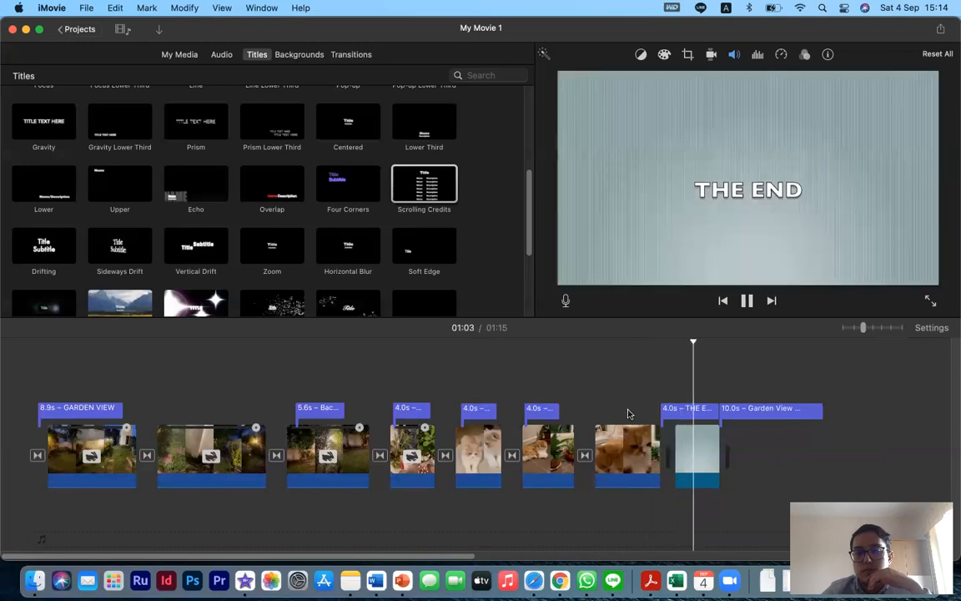
- Move the 'THE END' title earlier so it sits over the last cat clip, and play it back
{"action": "left_click", "coordinate": [676, 412]}
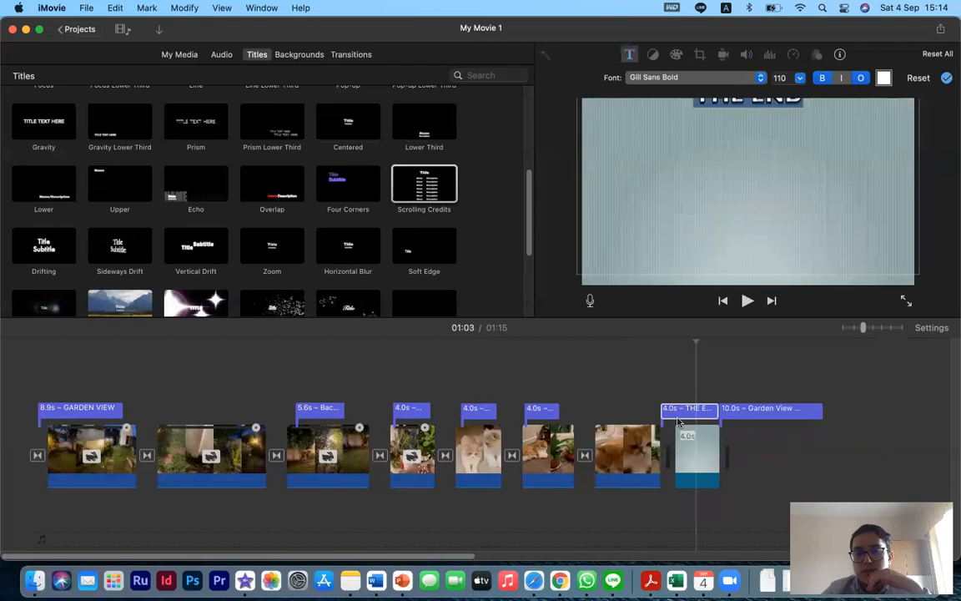
{"action": "left_click_drag", "start_coordinate": [655, 412], "coordinate": [627, 411]}
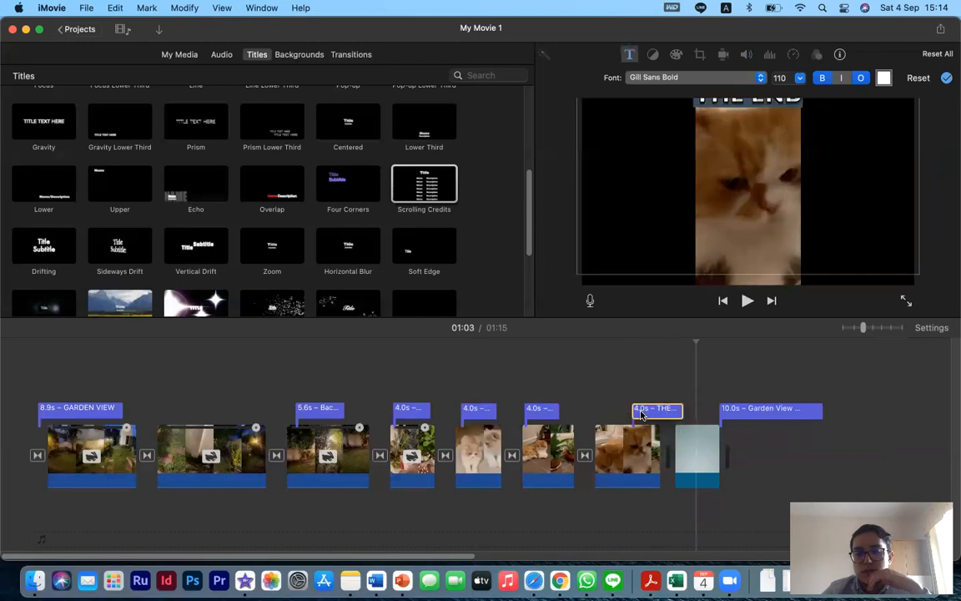
{"action": "left_click", "coordinate": [624, 397]}
{"action": "key", "text": "space"}
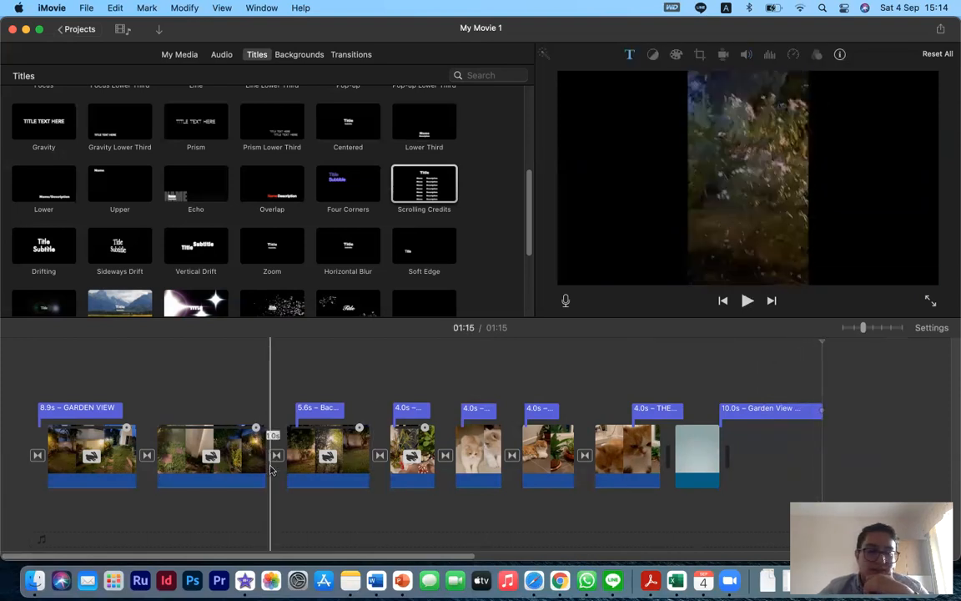
- Return to the movie's start and preview sound effects in the audio library
{"action": "left_click", "coordinate": [81, 442]}
{"action": "left_click", "coordinate": [222, 54]}
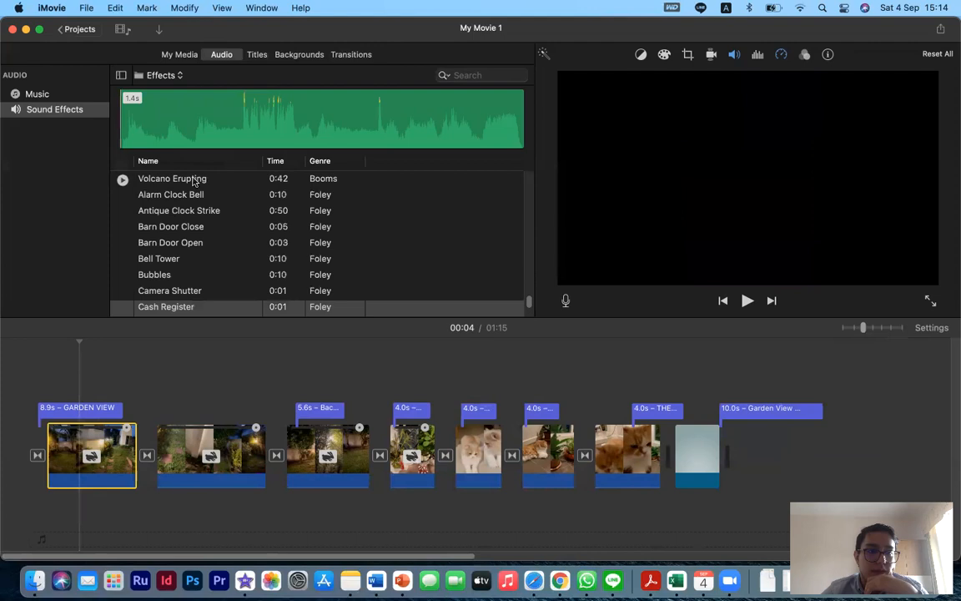
{"action": "left_click", "coordinate": [158, 180]}
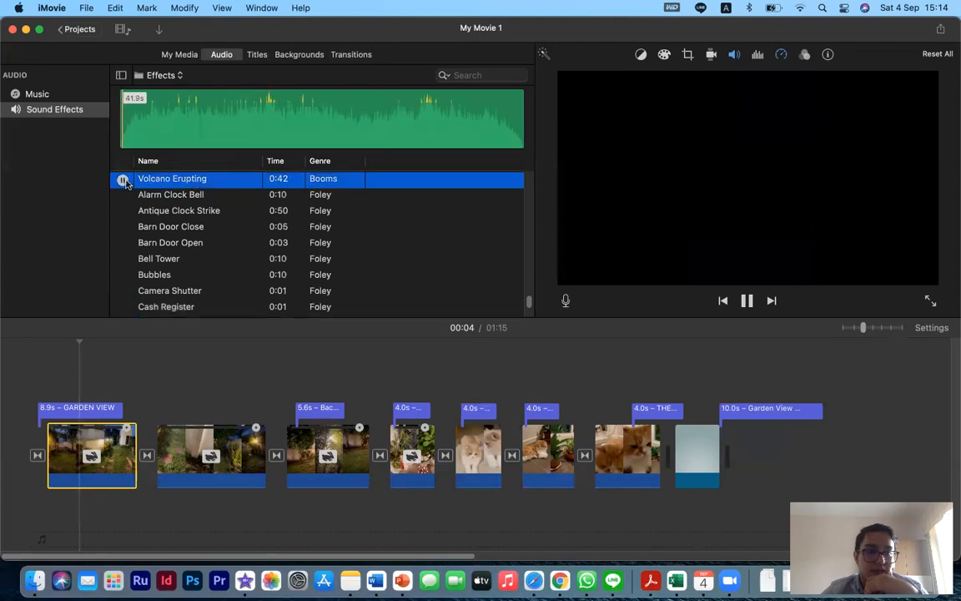
{"action": "left_click", "coordinate": [123, 196]}
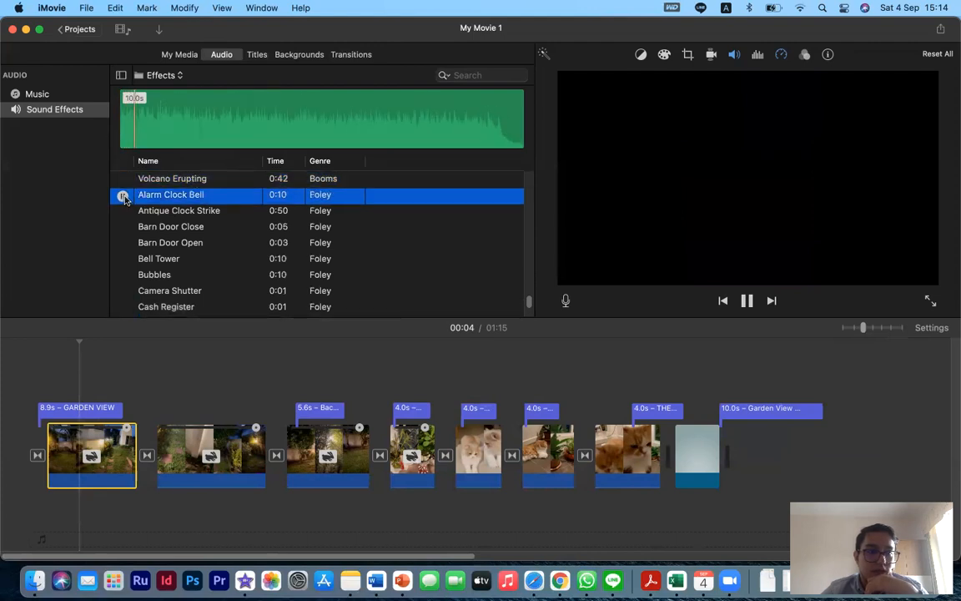
{"action": "scroll", "coordinate": [129, 254], "scroll_direction": "down", "scroll_amount": 10}
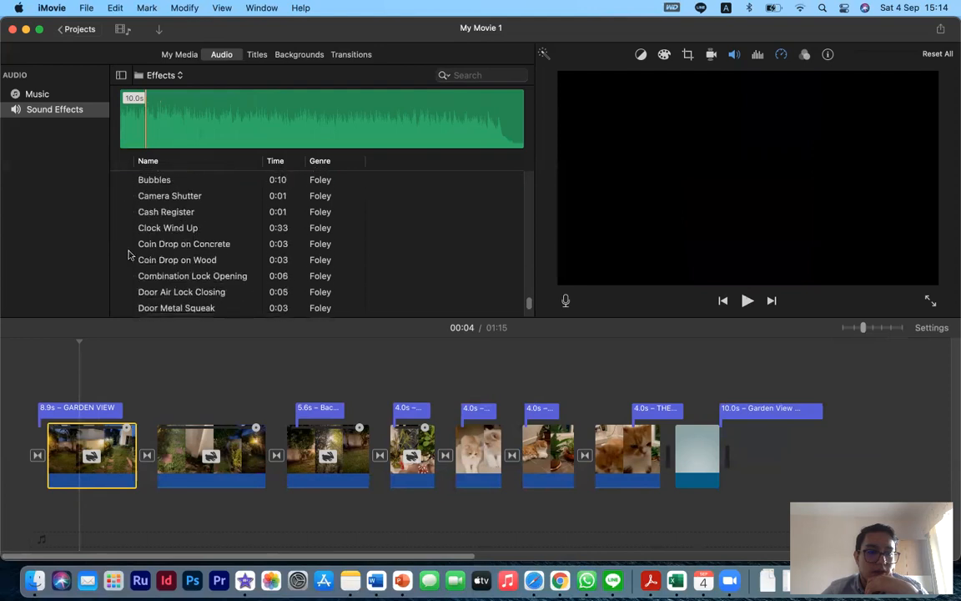
{"action": "scroll", "coordinate": [128, 254], "scroll_direction": "down", "scroll_amount": 4}
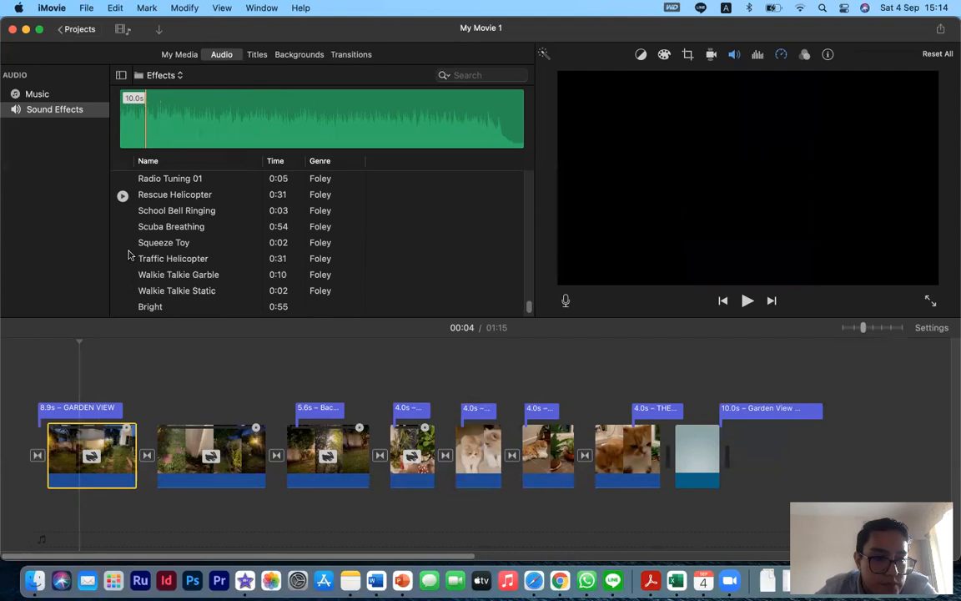
{"action": "scroll", "coordinate": [129, 255], "scroll_direction": "down", "scroll_amount": 3}
{"action": "scroll", "coordinate": [128, 255], "scroll_direction": "up", "scroll_amount": 5}
{"action": "scroll", "coordinate": [129, 254], "scroll_direction": "down", "scroll_amount": 5}
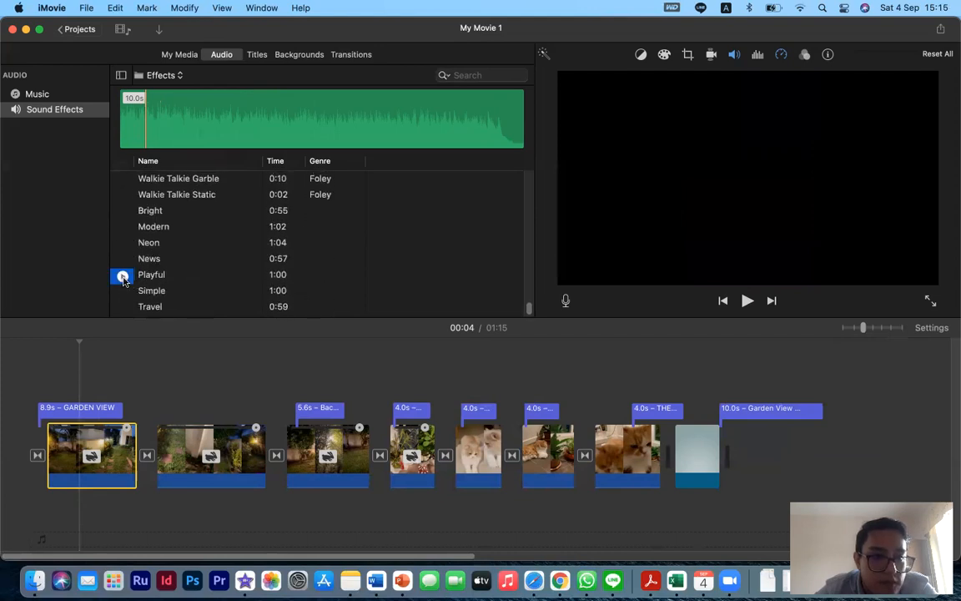
- Preview the Playful and Simple sound effects, then add Playful as background audio starting at the movie's beginning
{"action": "left_click", "coordinate": [123, 277]}
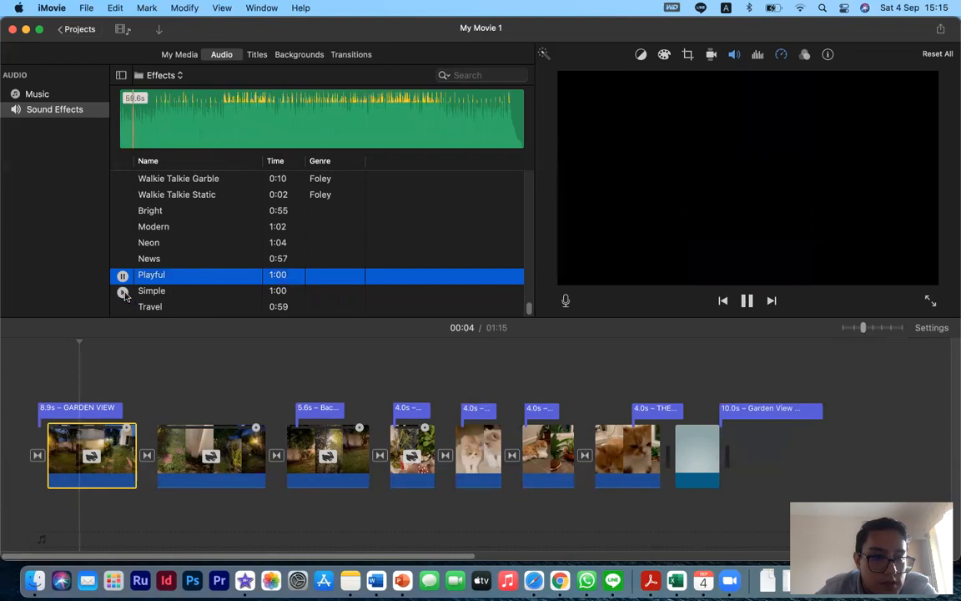
{"action": "left_click", "coordinate": [123, 292]}
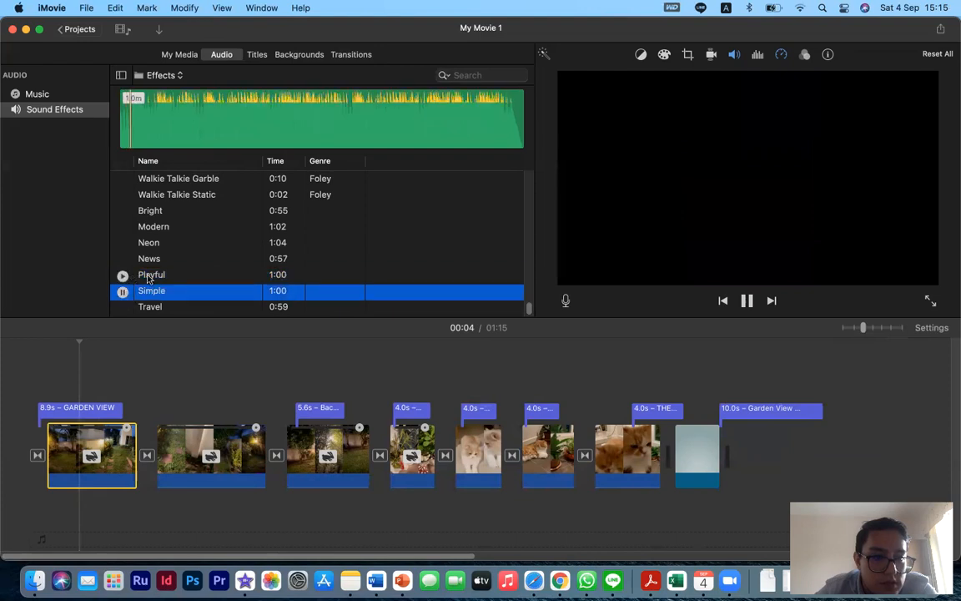
{"action": "left_click", "coordinate": [184, 274]}
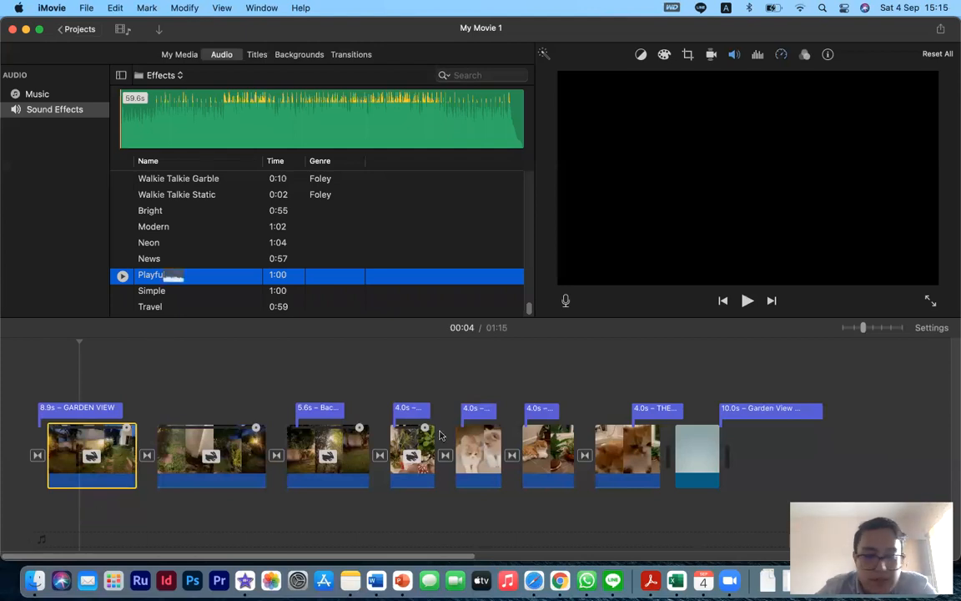
{"action": "left_click", "coordinate": [216, 279]}
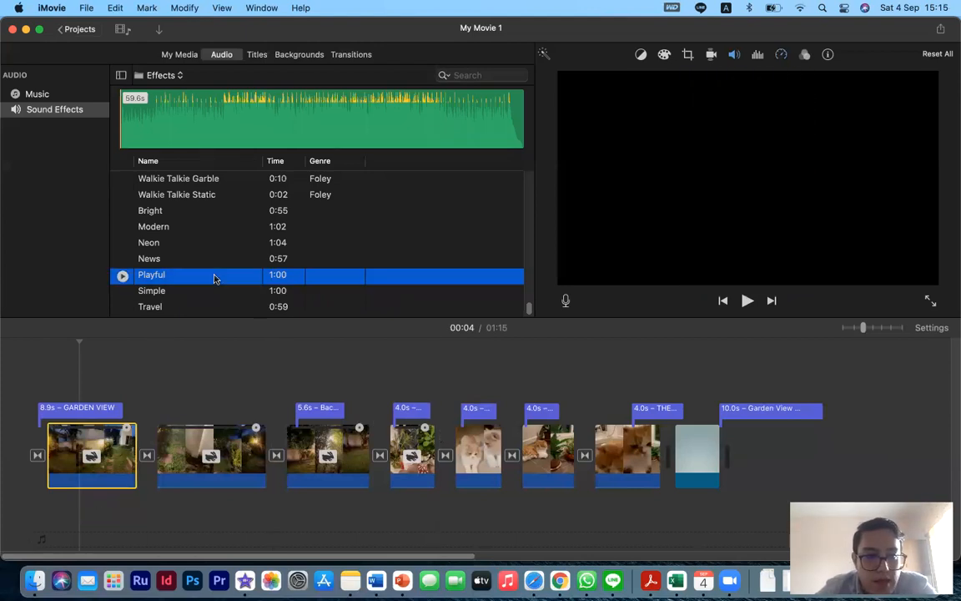
{"action": "mouse_move", "coordinate": [208, 279]}
{"action": "left_mouse_down"}
{"action": "mouse_move", "coordinate": [155, 364]}
{"action": "mouse_move", "coordinate": [212, 302]}
{"action": "mouse_move", "coordinate": [207, 314]}
{"action": "mouse_move", "coordinate": [203, 287]}
{"action": "left_mouse_up"}
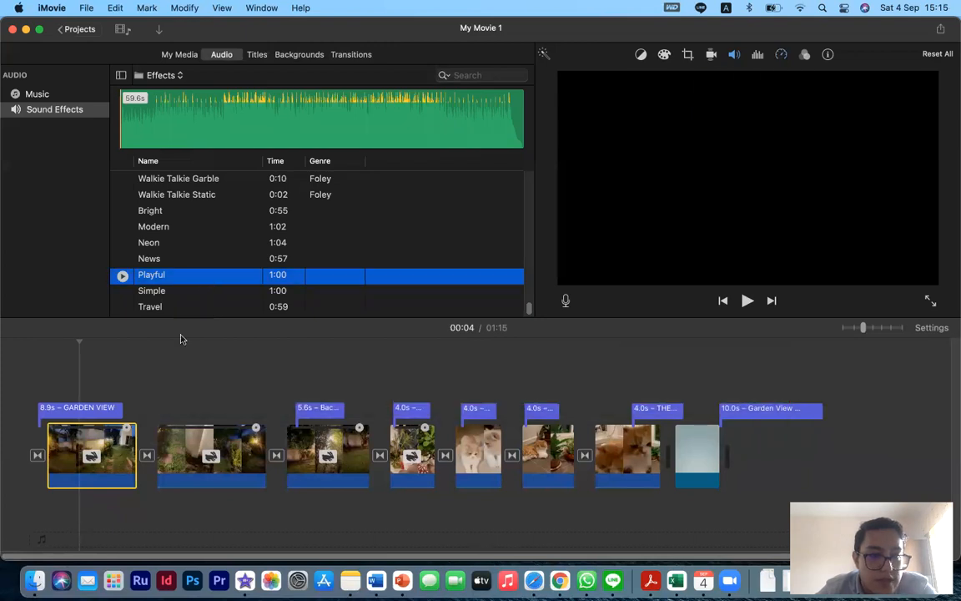
{"action": "left_click_drag", "start_coordinate": [134, 485], "coordinate": [48, 524]}
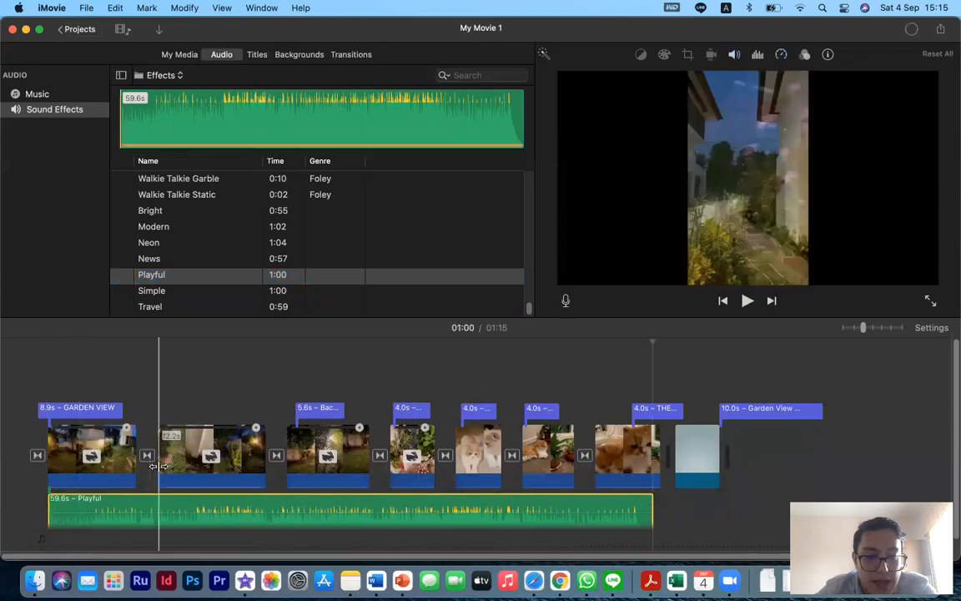
- Try to extend the end of the Playful audio past the last cat clip
{"action": "scroll", "coordinate": [159, 466], "scroll_direction": "down", "scroll_amount": 2}
{"action": "scroll", "coordinate": [158, 467], "scroll_direction": "up", "scroll_amount": 2}
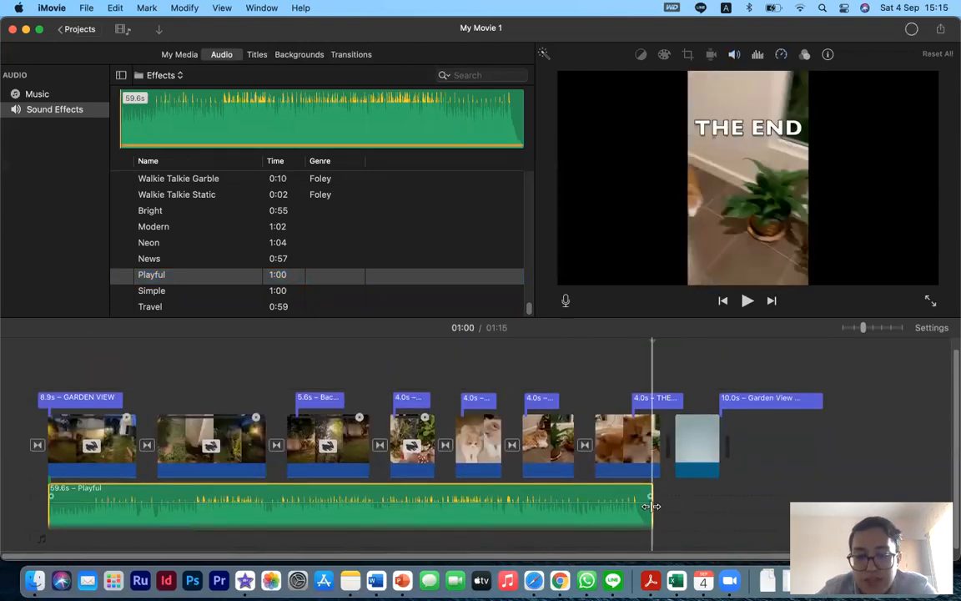
{"action": "left_click_drag", "start_coordinate": [653, 505], "coordinate": [747, 505]}
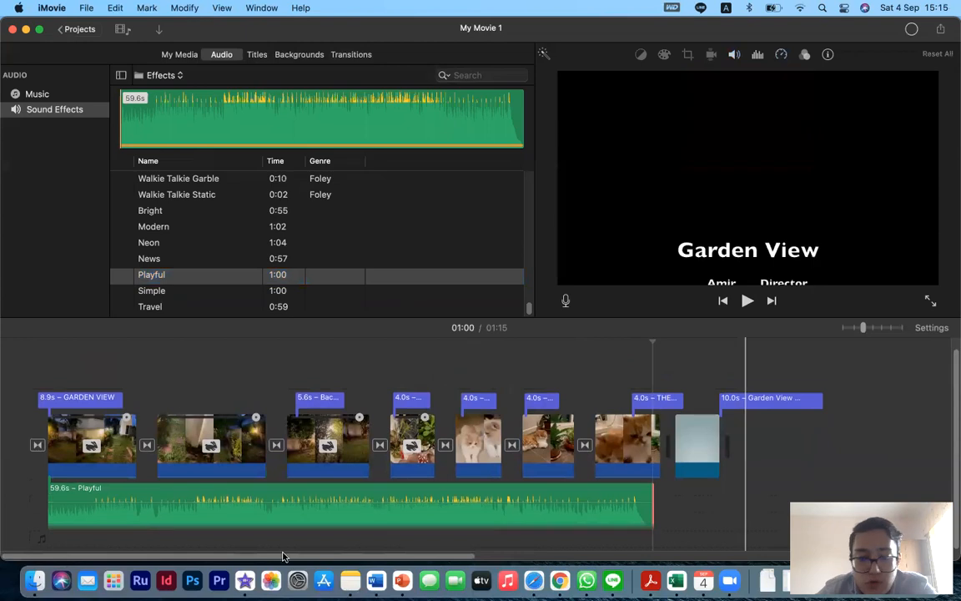
- Lower the Playful background audio's volume while playing from the start, and preview the movie in full screen
{"action": "left_click", "coordinate": [45, 365]}
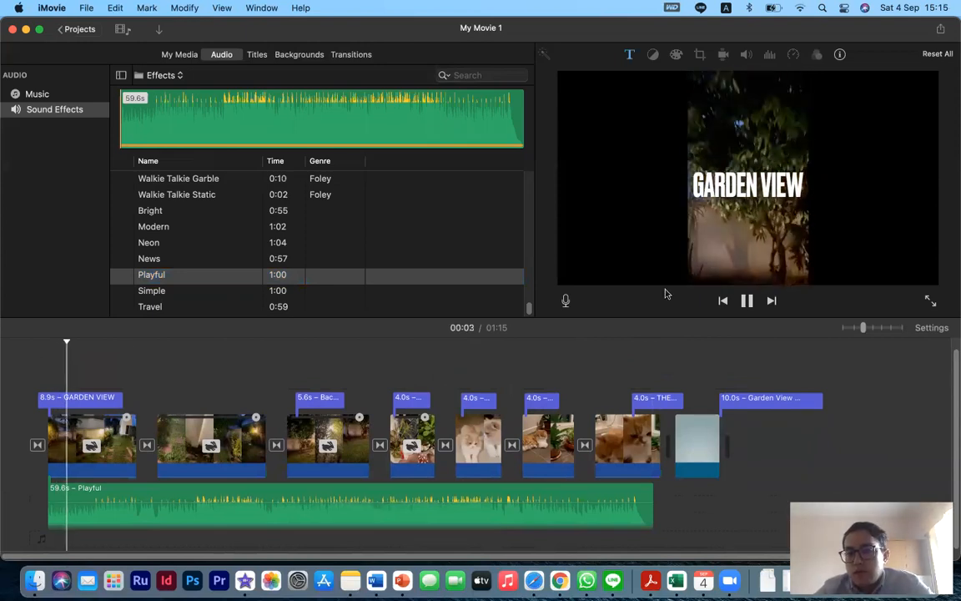
{"action": "left_click_drag", "start_coordinate": [334, 504], "coordinate": [334, 519]}
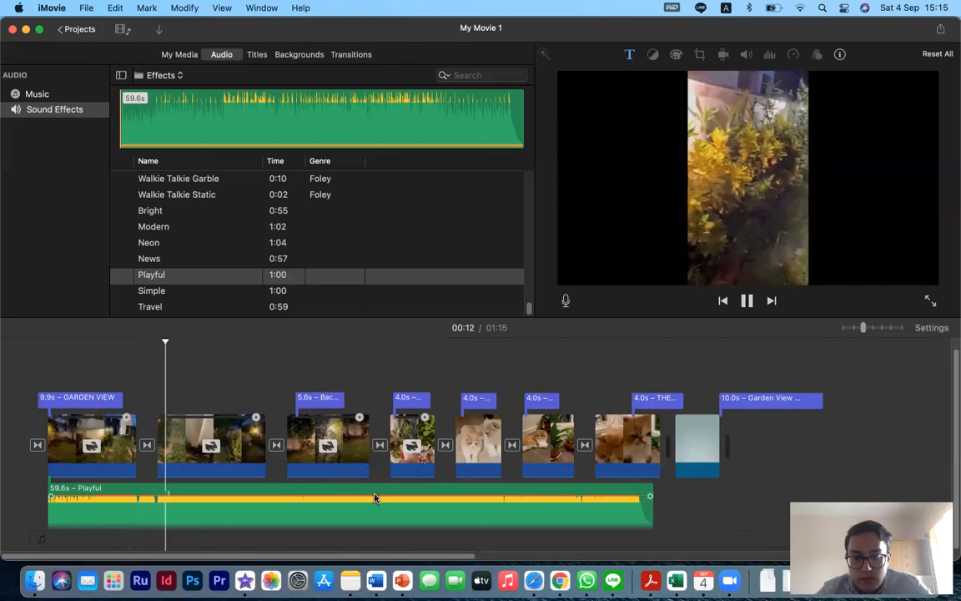
{"action": "left_click_drag", "start_coordinate": [374, 499], "coordinate": [382, 513]}
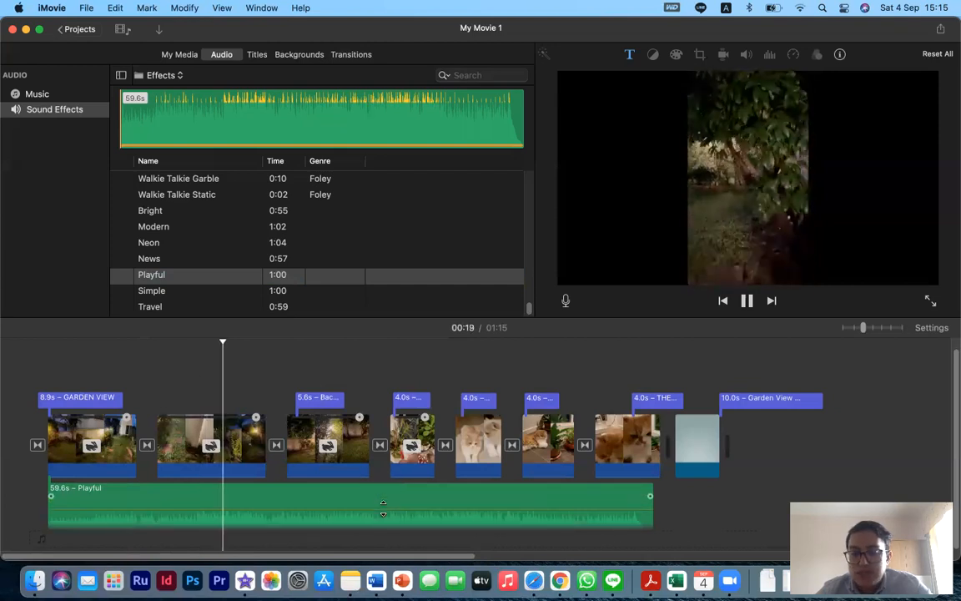
{"action": "left_click_drag", "start_coordinate": [382, 504], "coordinate": [383, 509]}
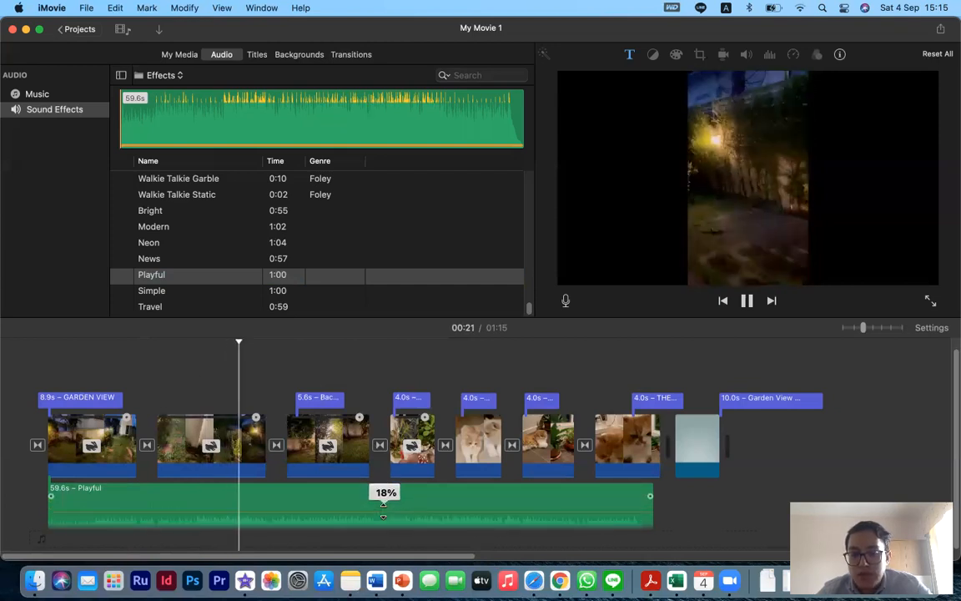
{"action": "left_click", "coordinate": [931, 299]}
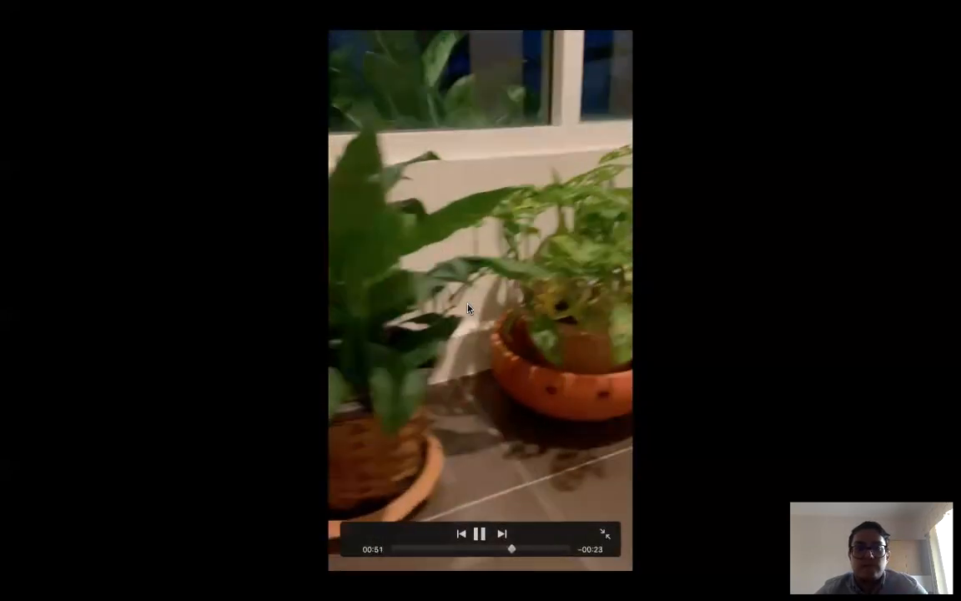
{"action": "key", "text": "Escape"}
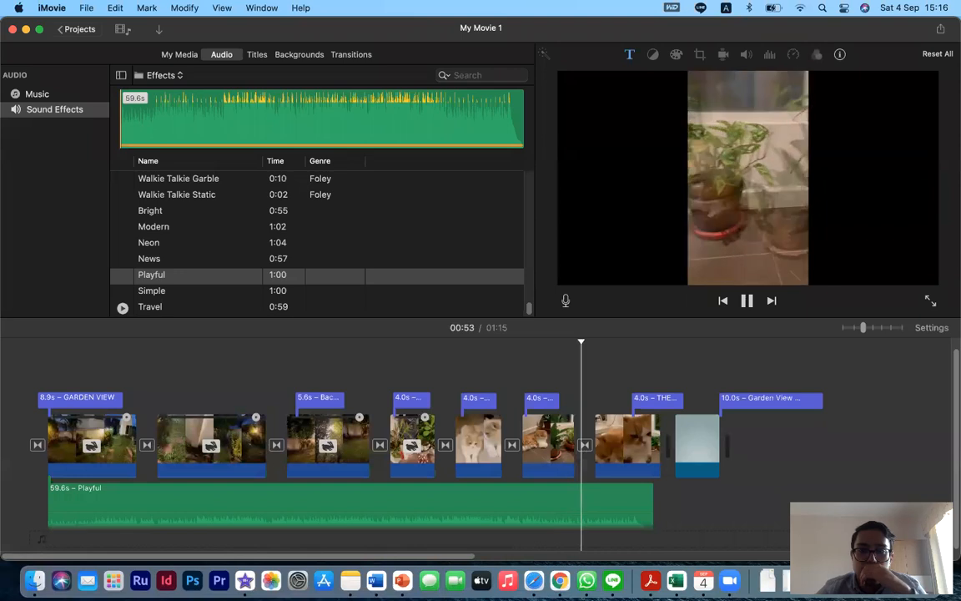
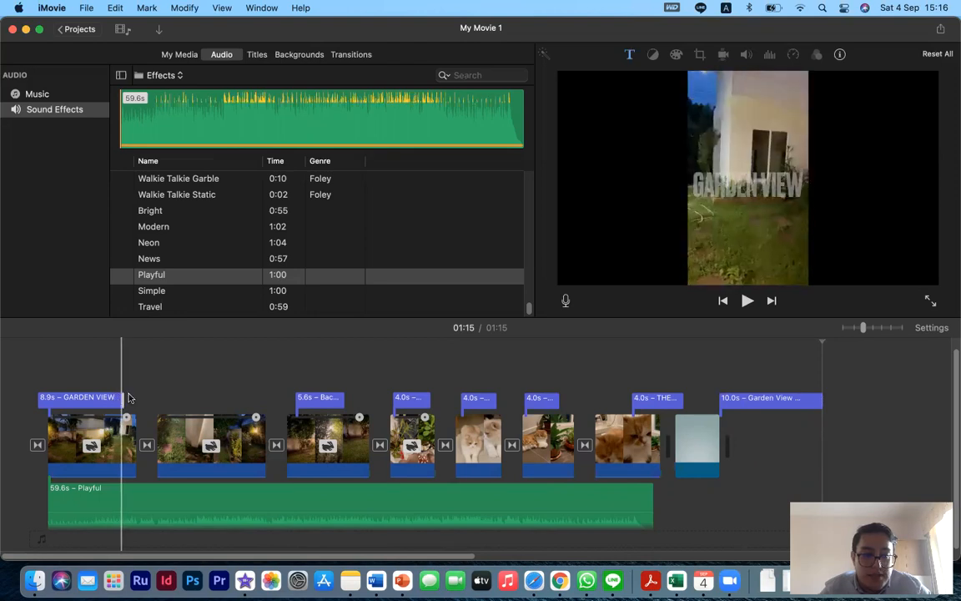
- Try shortening the GARDEN VIEW title and trimming the ends of the first two garden clips
{"action": "left_click_drag", "start_coordinate": [117, 398], "coordinate": [81, 399]}
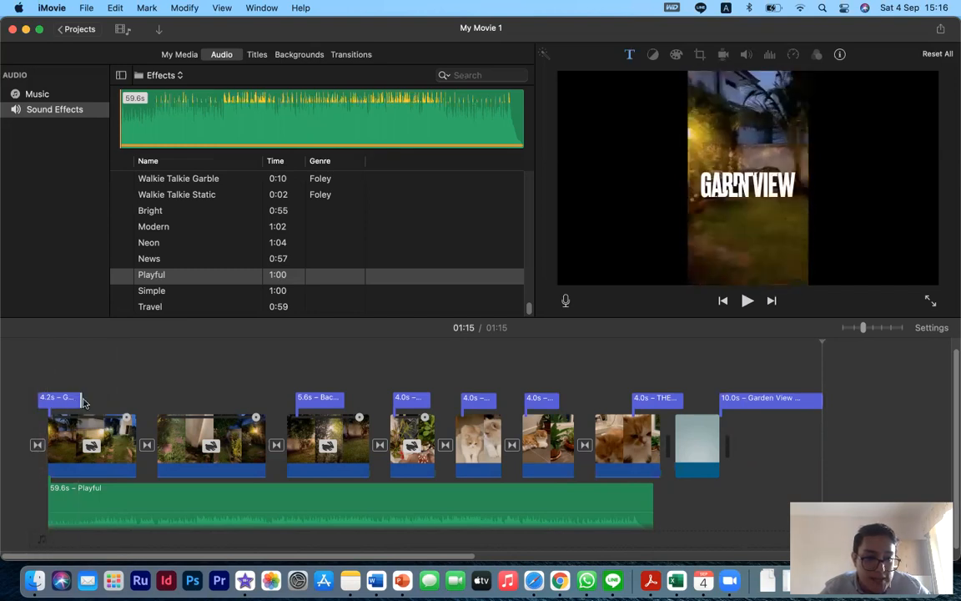
{"action": "left_click_drag", "start_coordinate": [81, 399], "coordinate": [119, 400]}
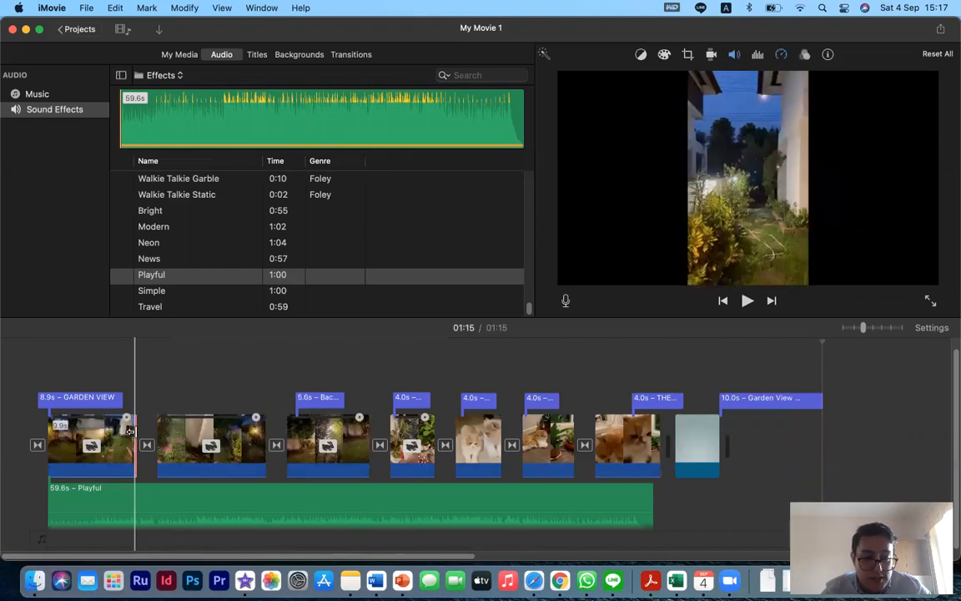
{"action": "mouse_move", "coordinate": [121, 435]}
{"action": "left_mouse_down"}
{"action": "mouse_move", "coordinate": [98, 438]}
{"action": "mouse_move", "coordinate": [136, 440]}
{"action": "left_mouse_up"}
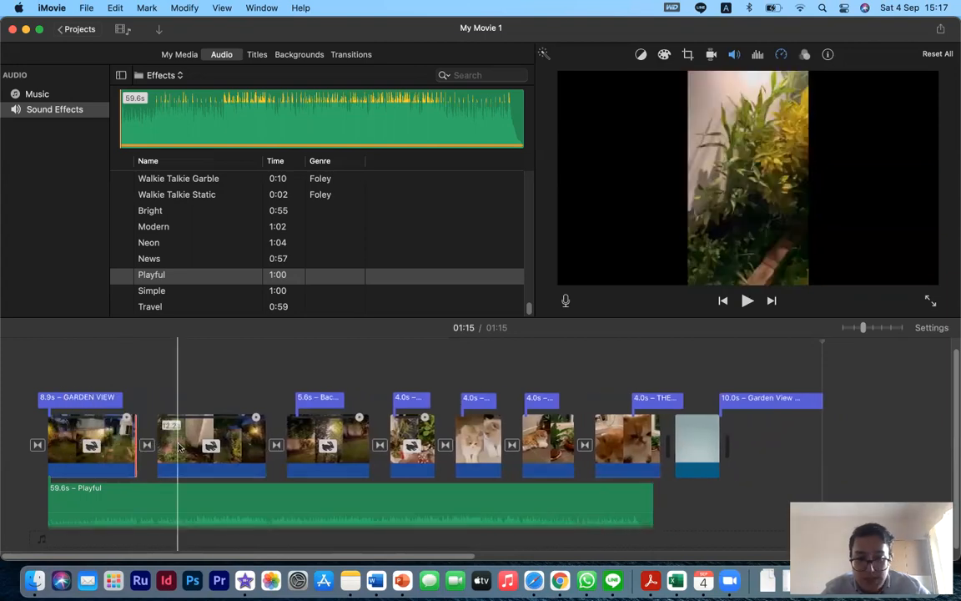
{"action": "mouse_move", "coordinate": [264, 443]}
{"action": "left_mouse_down"}
{"action": "mouse_move", "coordinate": [213, 445]}
{"action": "mouse_move", "coordinate": [265, 444]}
{"action": "left_mouse_up"}
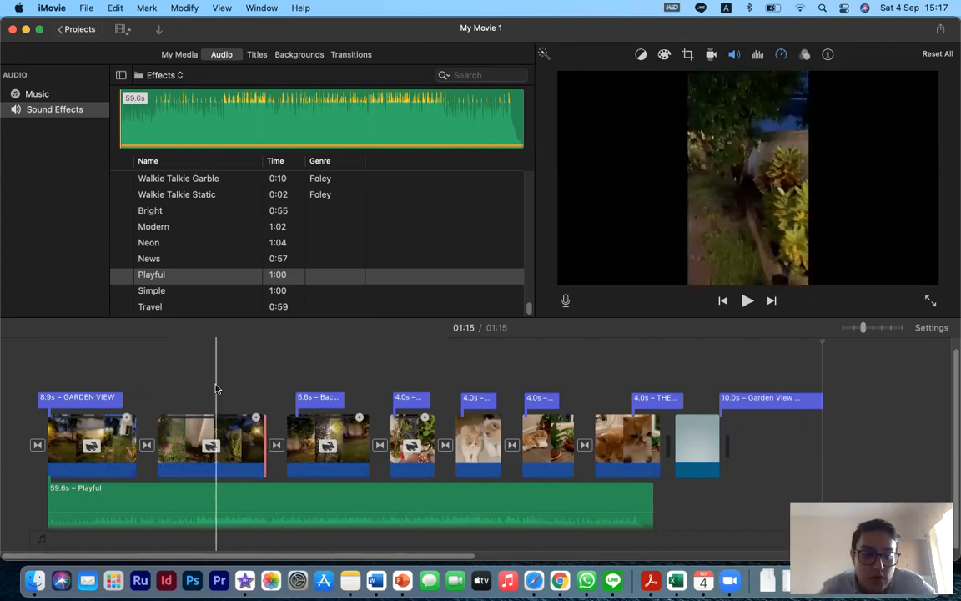
- Split the second garden clip at the playhead
{"action": "right_click", "coordinate": [215, 442]}
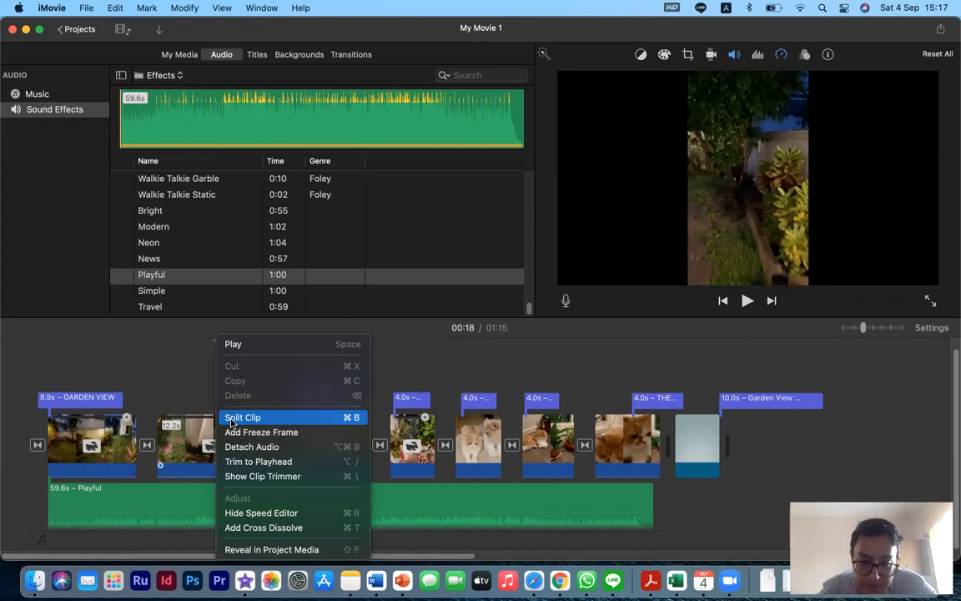
{"action": "left_click", "coordinate": [231, 418]}
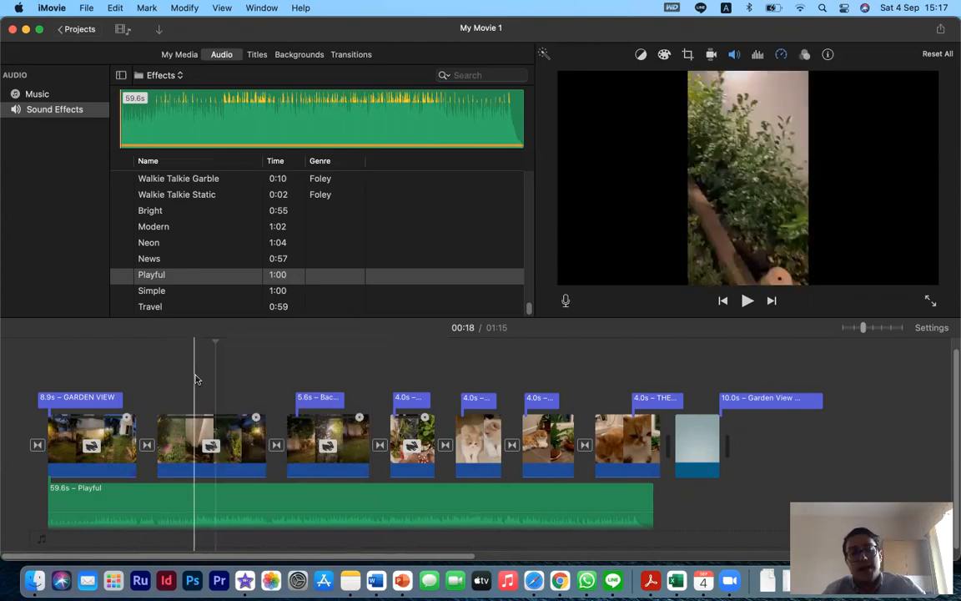
{"action": "left_click", "coordinate": [195, 434]}
{"action": "right_click", "coordinate": [187, 430]}
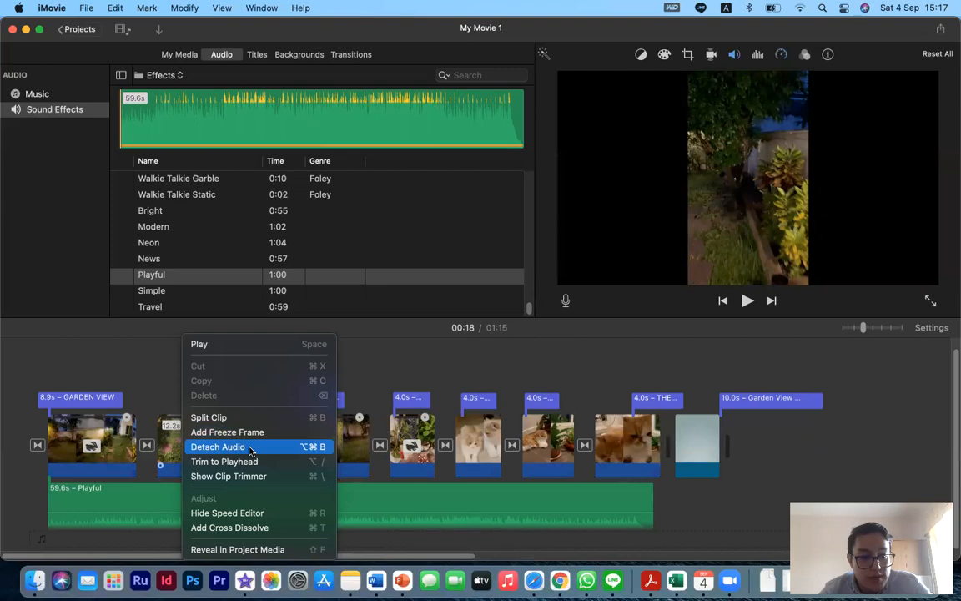
{"action": "left_click", "coordinate": [748, 455]}
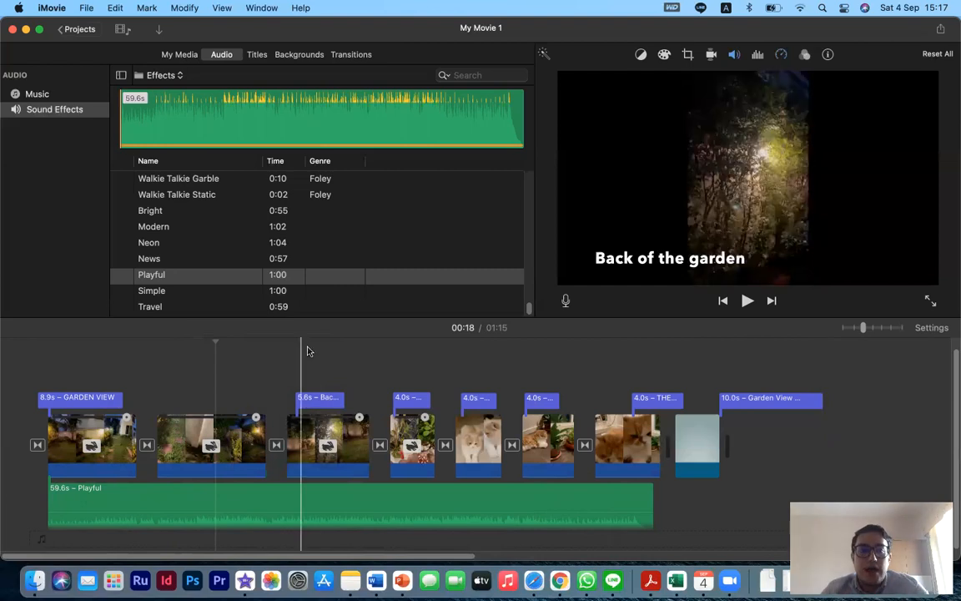
{"action": "left_click", "coordinate": [256, 56]}
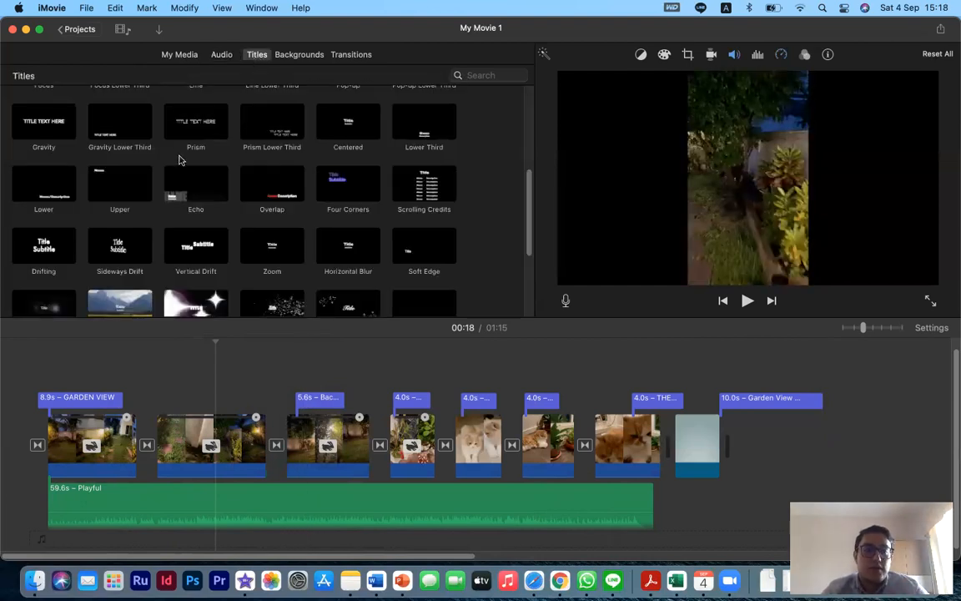
{"action": "left_click", "coordinate": [174, 55]}
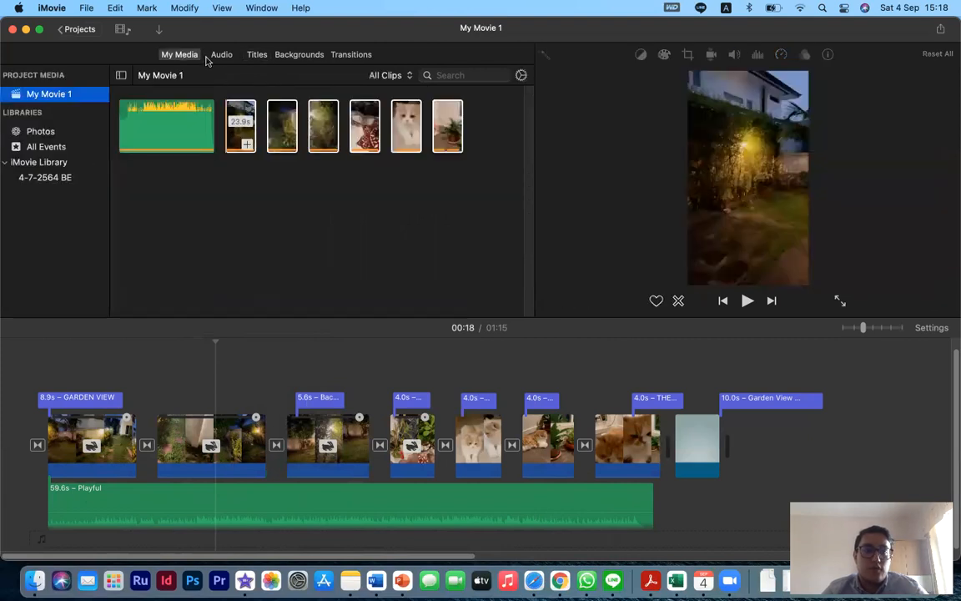
{"action": "left_click", "coordinate": [221, 56]}
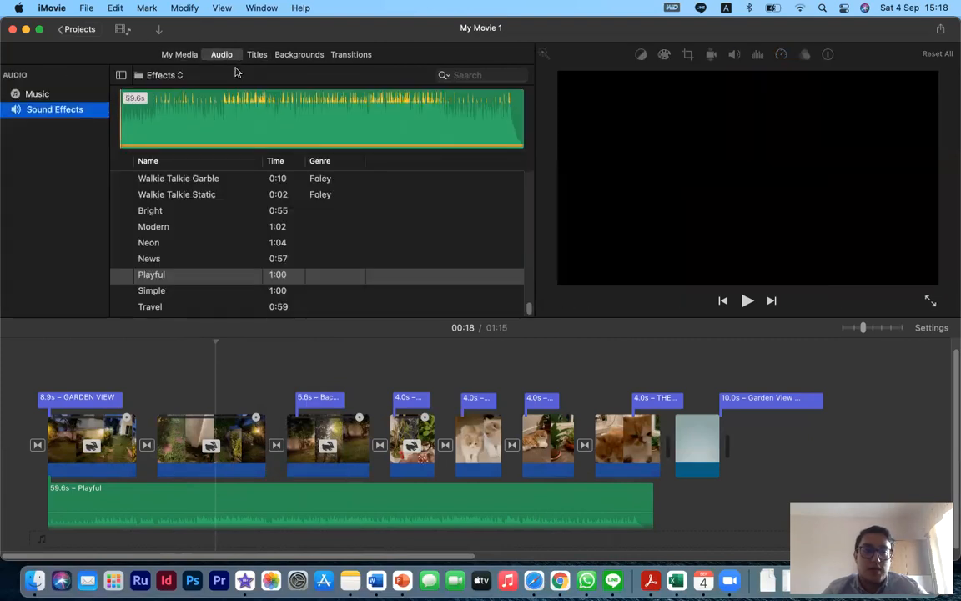
{"action": "left_click", "coordinate": [189, 54]}
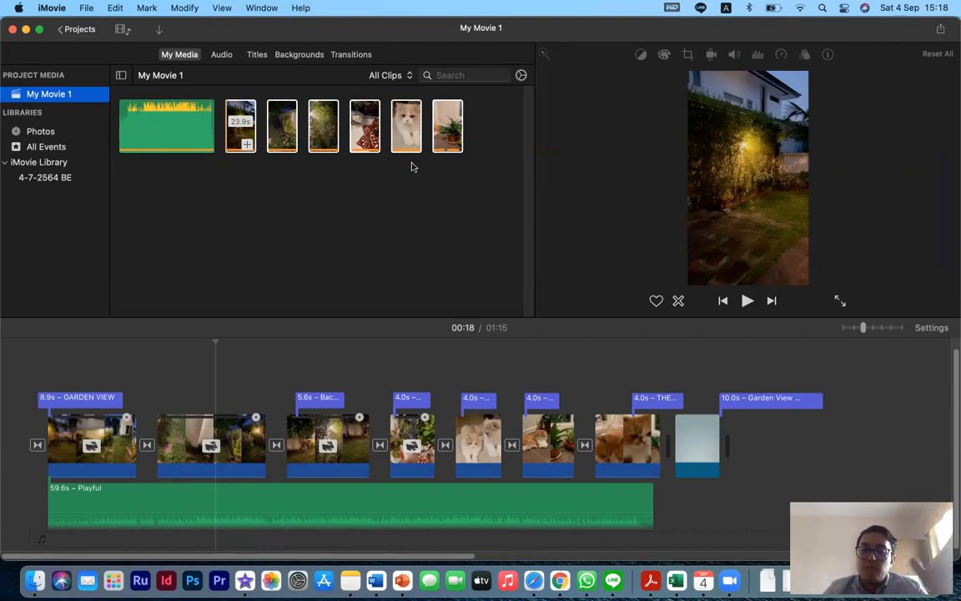
- Trim the Playful background audio so it ends at about 42 s, near the first cat clip
{"action": "left_click", "coordinate": [444, 136]}
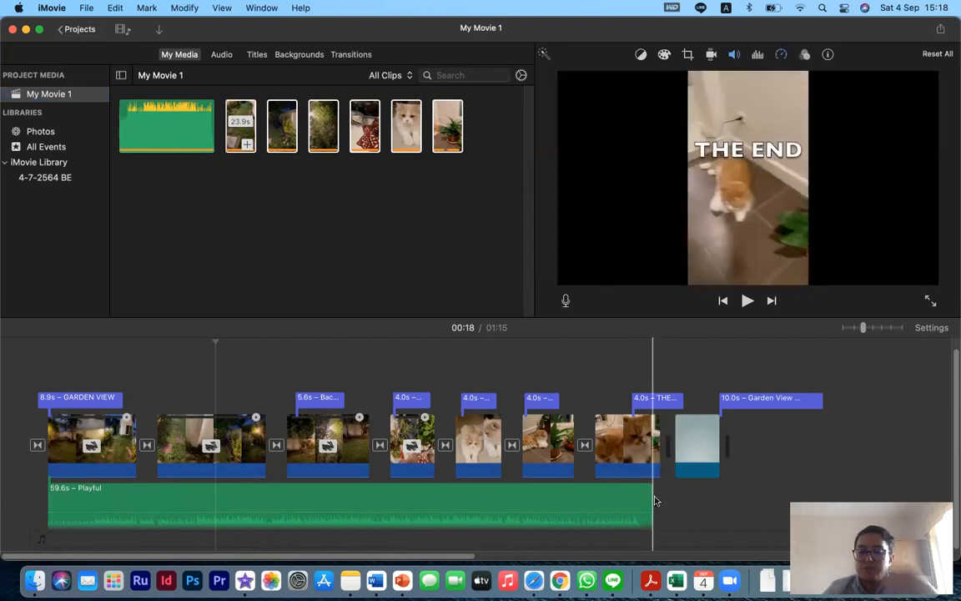
{"action": "left_click", "coordinate": [521, 503]}
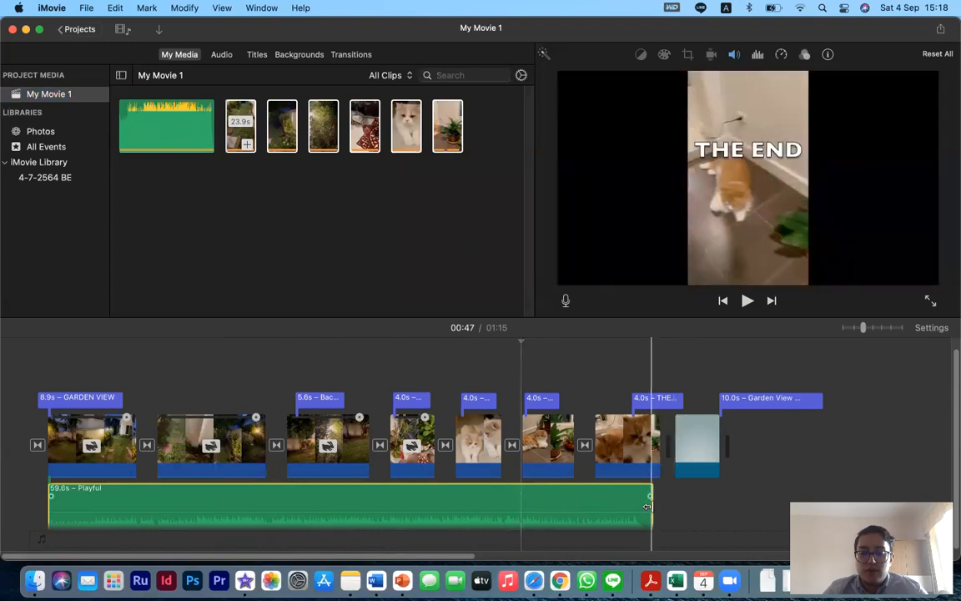
{"action": "left_click_drag", "start_coordinate": [651, 504], "coordinate": [473, 507]}
{"action": "left_click", "coordinate": [401, 503]}
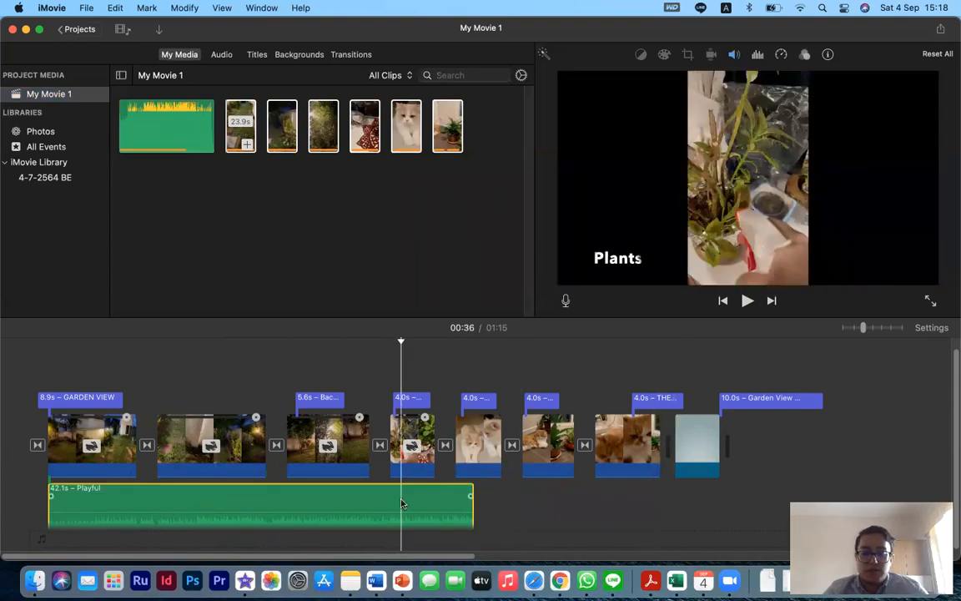
- Paste a copy of the Playful audio and place it directly after the first Playful audio clip
{"action": "left_click", "coordinate": [500, 506]}
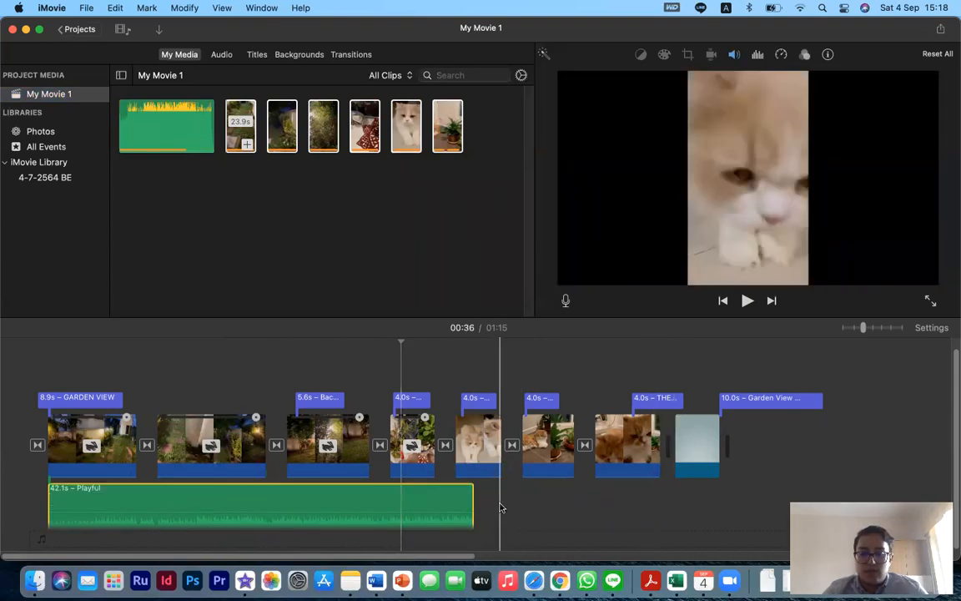
{"action": "key", "text": "super+v"}
{"action": "left_click_drag", "start_coordinate": [517, 508], "coordinate": [518, 508]}
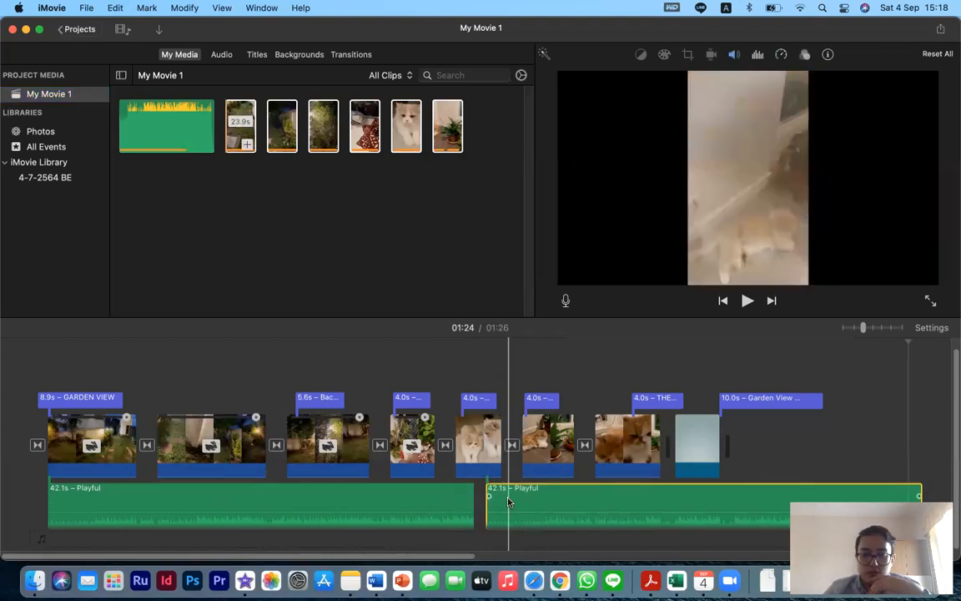
{"action": "left_click_drag", "start_coordinate": [535, 500], "coordinate": [527, 504]}
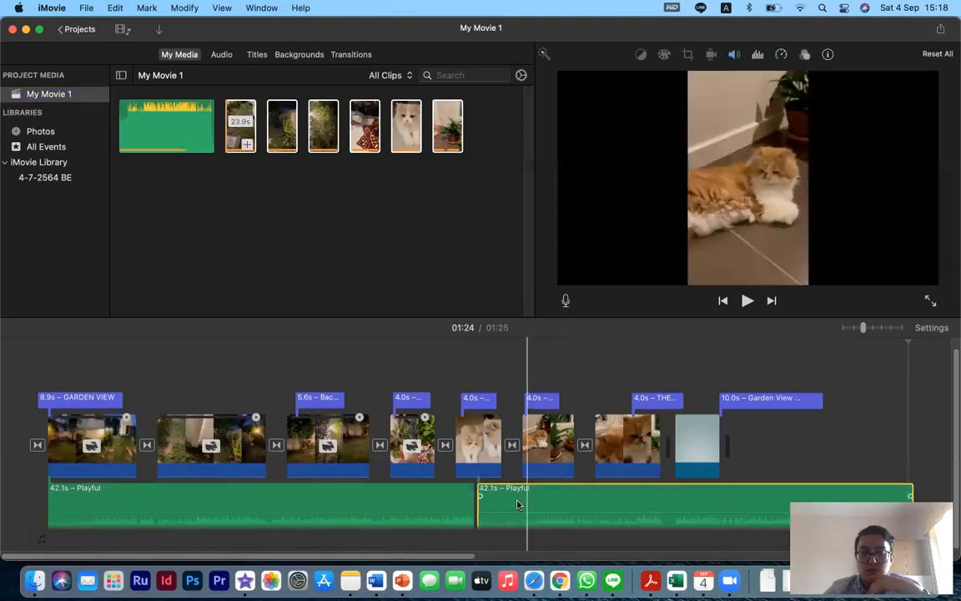
{"action": "left_click", "coordinate": [432, 371]}
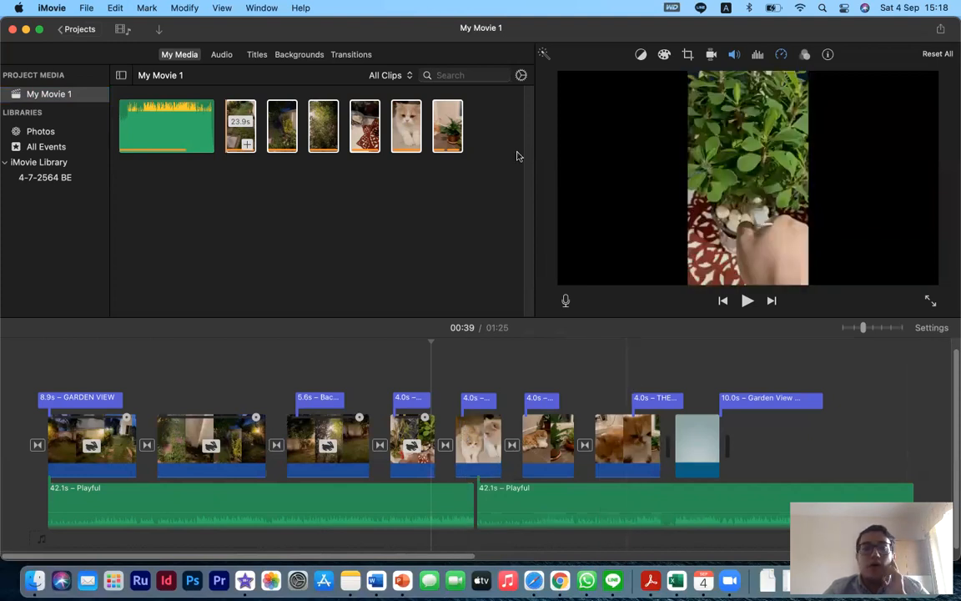
{"action": "left_click", "coordinate": [299, 55]}
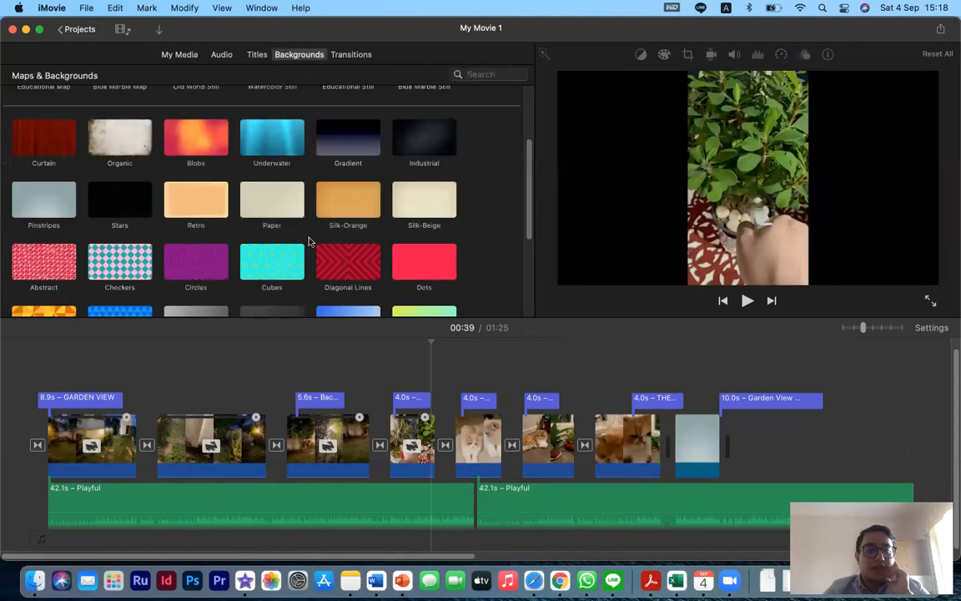
{"action": "left_click", "coordinate": [351, 55]}
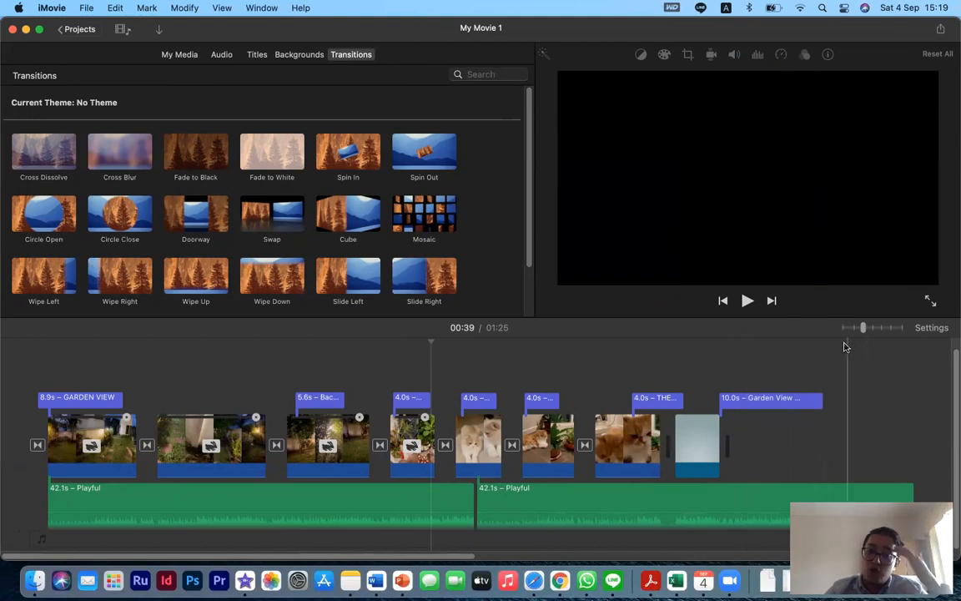
{"action": "left_click", "coordinate": [941, 30]}
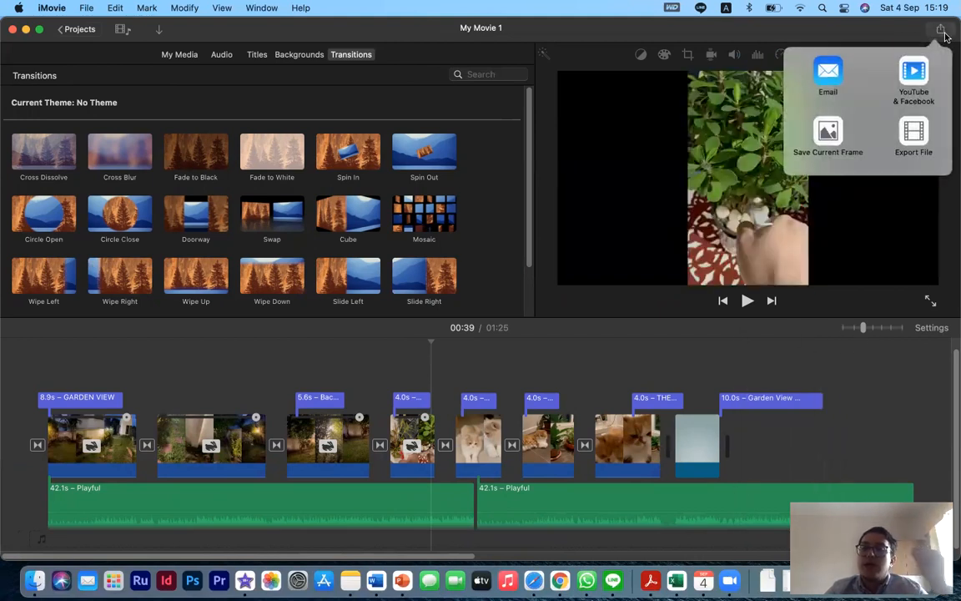
{"action": "left_click", "coordinate": [941, 33]}
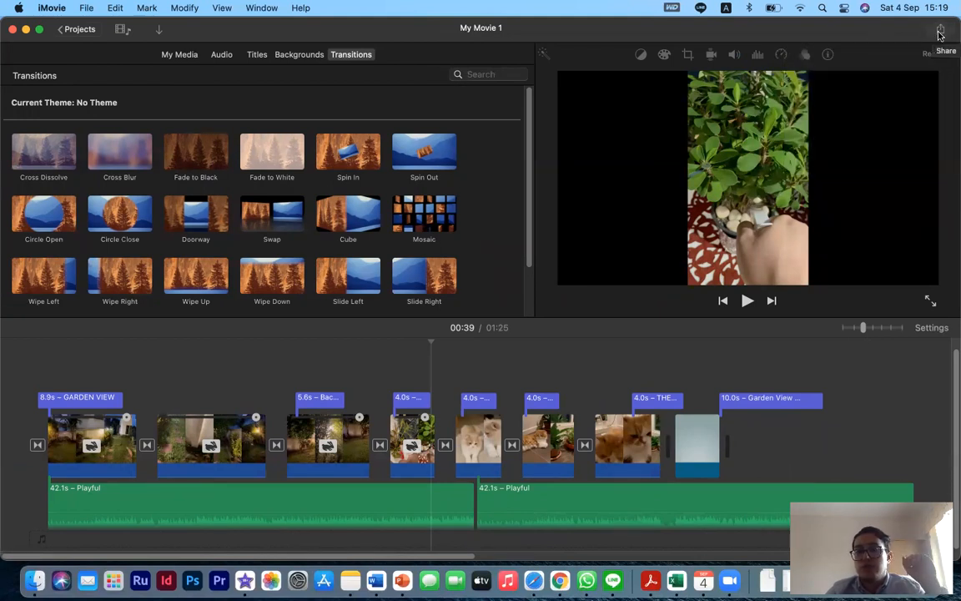
- Open the Export File settings and review the title, format, resolution, quality and compression options, then cancel
{"action": "left_click", "coordinate": [941, 32]}
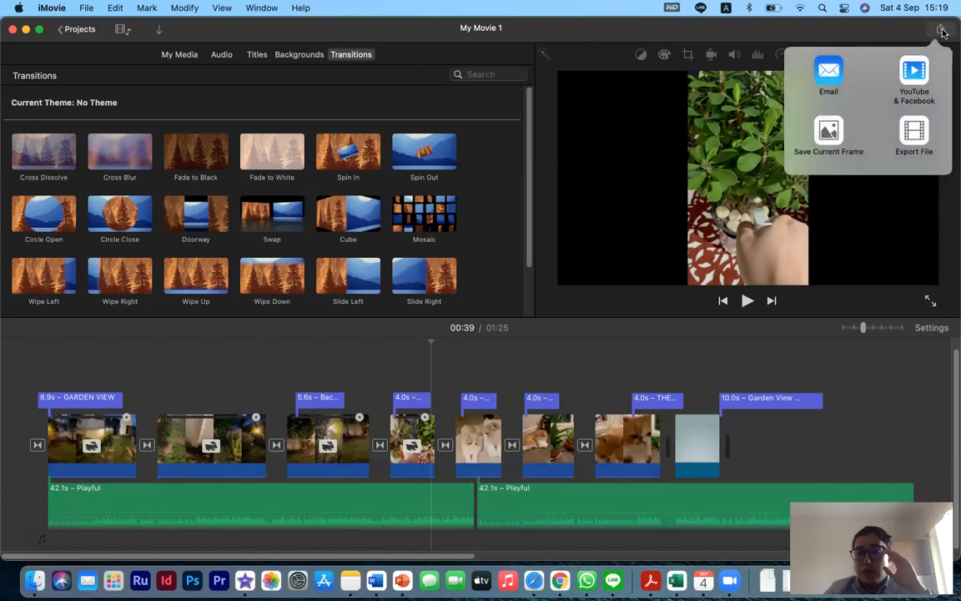
{"action": "left_click", "coordinate": [915, 135]}
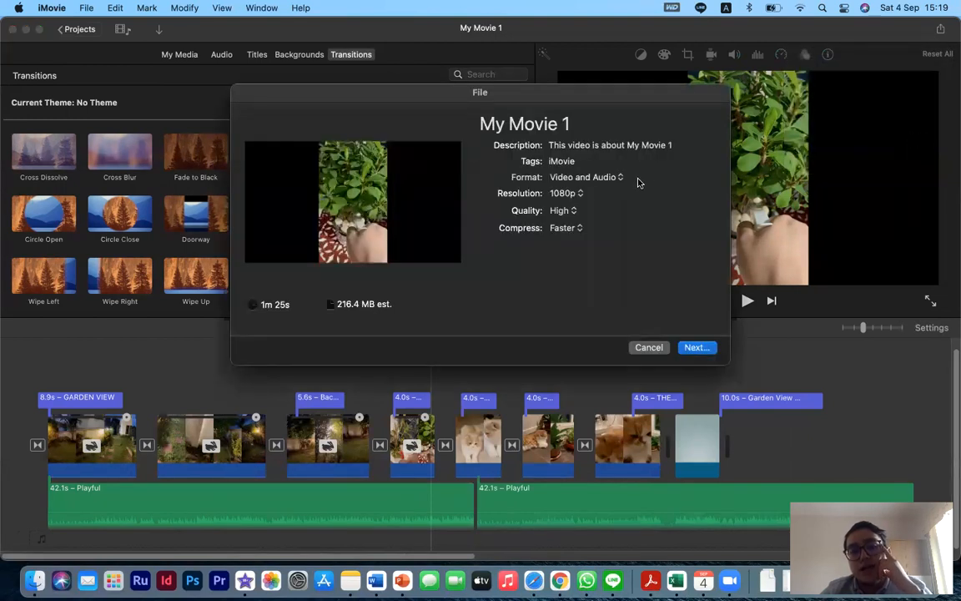
{"action": "left_click", "coordinate": [538, 123]}
{"action": "left_click_drag", "start_coordinate": [571, 123], "coordinate": [497, 144]}
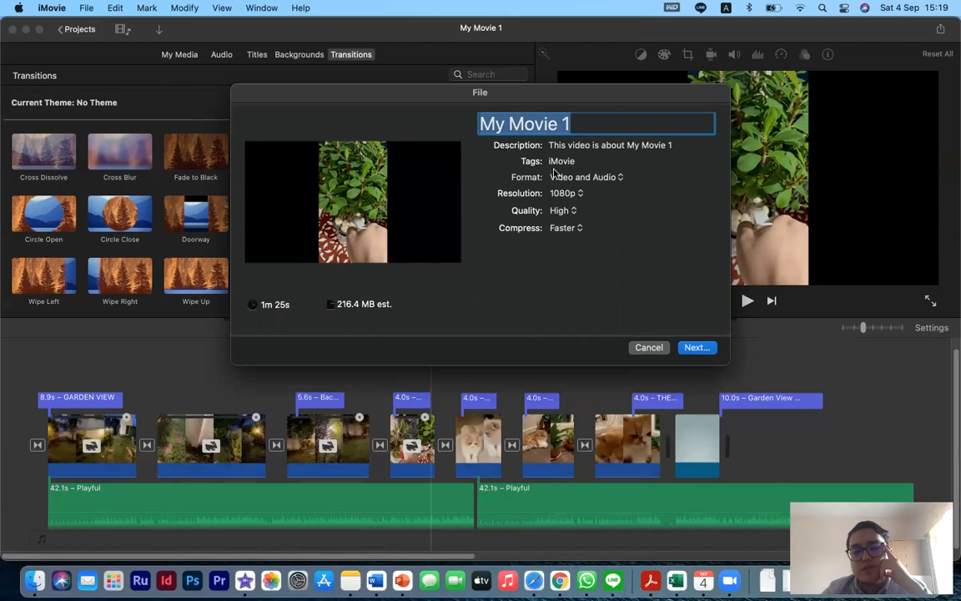
{"action": "left_click", "coordinate": [603, 179]}
{"action": "left_click", "coordinate": [575, 178]}
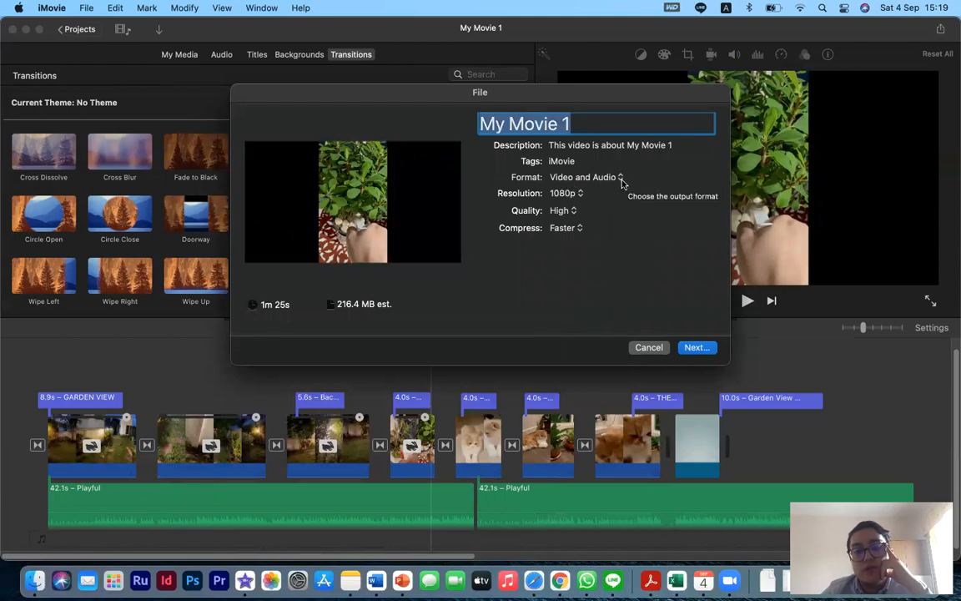
{"action": "left_click", "coordinate": [576, 194]}
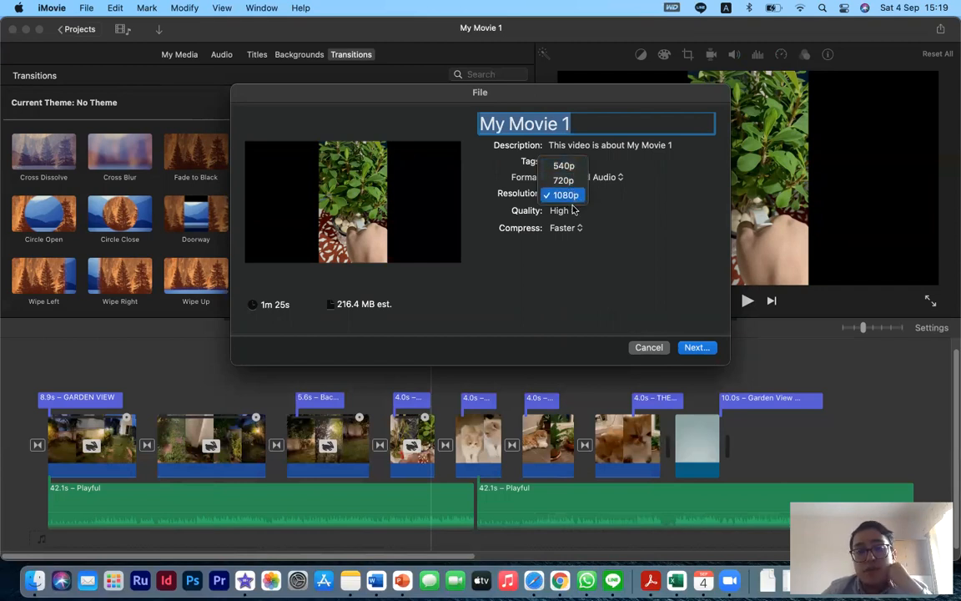
{"action": "left_click", "coordinate": [638, 246]}
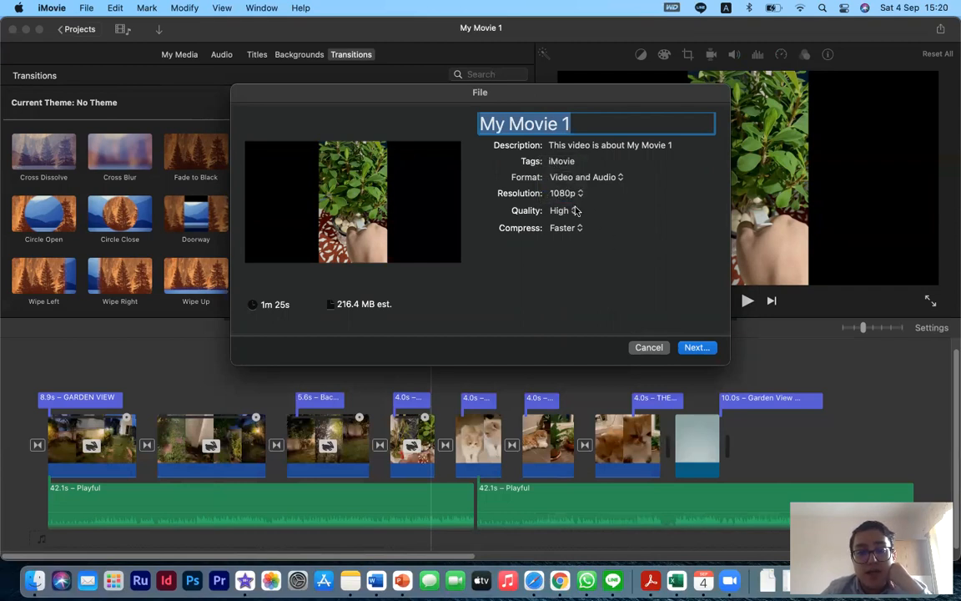
{"action": "left_click", "coordinate": [576, 210]}
{"action": "left_click", "coordinate": [654, 267]}
{"action": "left_click", "coordinate": [566, 228]}
{"action": "left_click", "coordinate": [498, 294]}
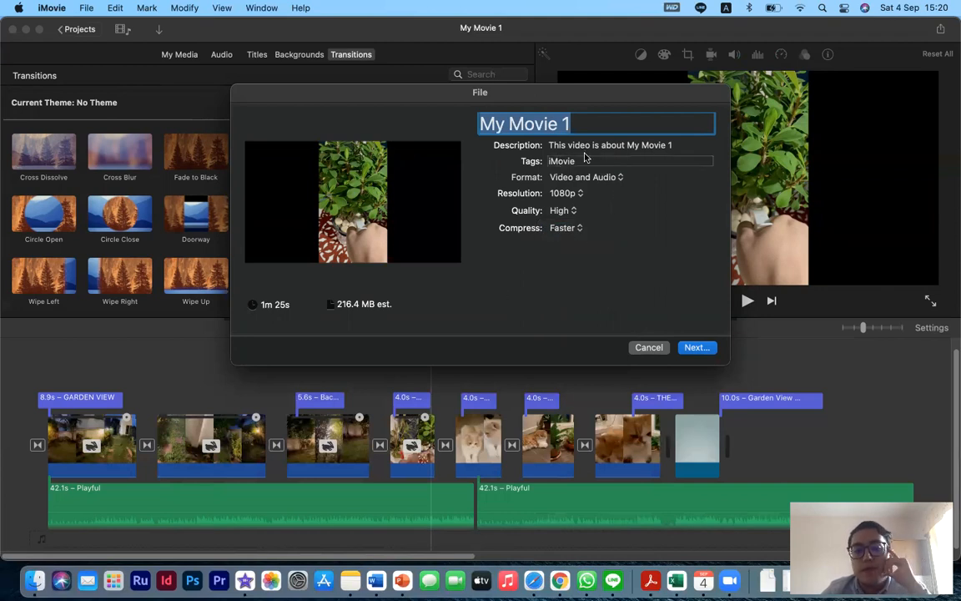
{"action": "left_click", "coordinate": [649, 347]}
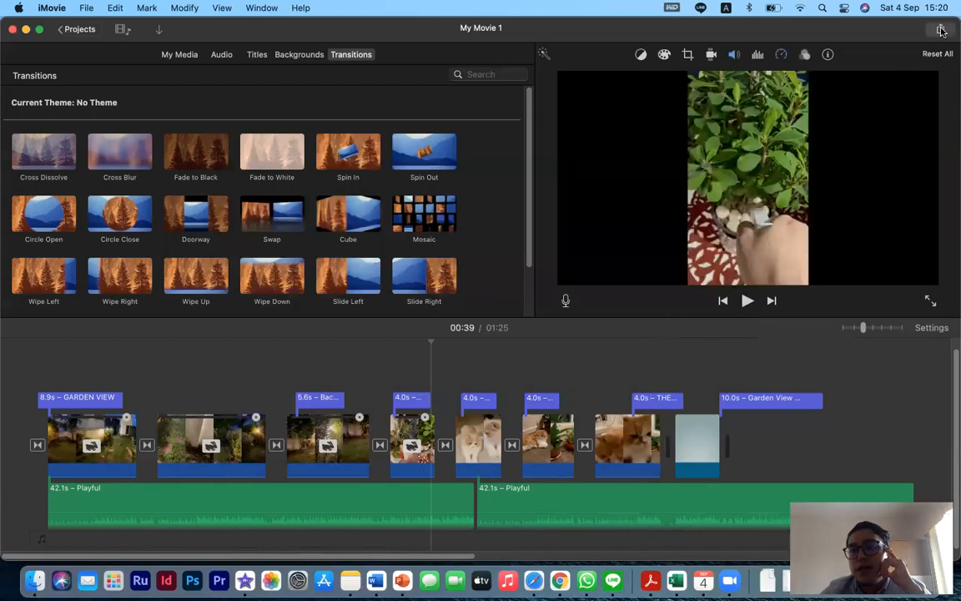
- Open the Email sharing options for the movie and review them, then cancel
{"action": "left_click", "coordinate": [940, 29]}
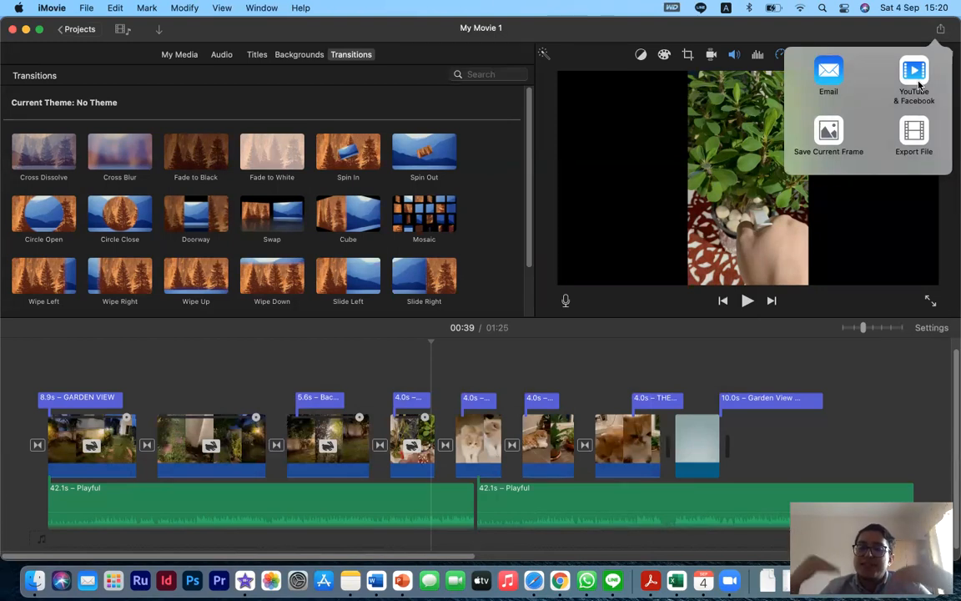
{"action": "left_click", "coordinate": [829, 75]}
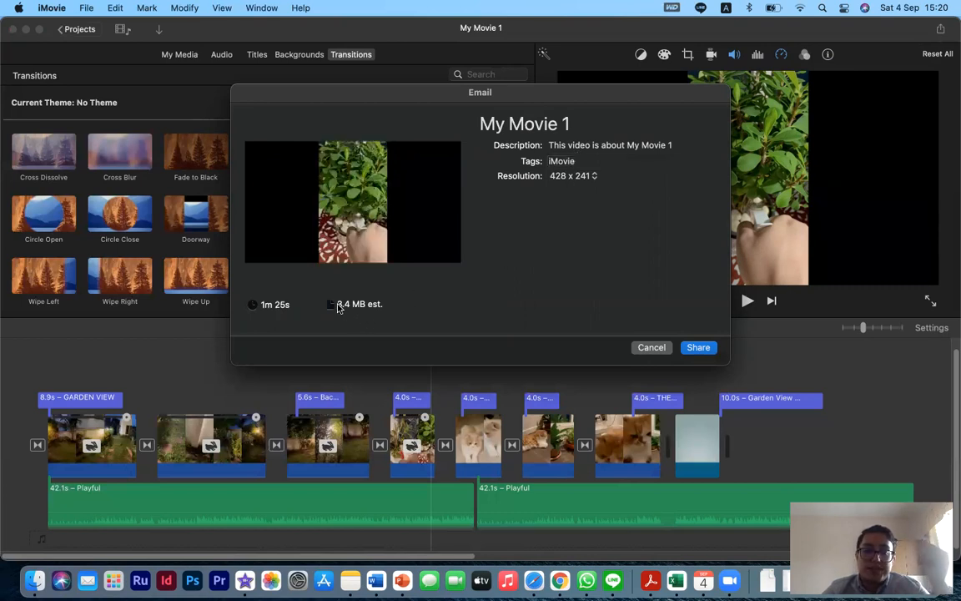
{"action": "left_click", "coordinate": [651, 348]}
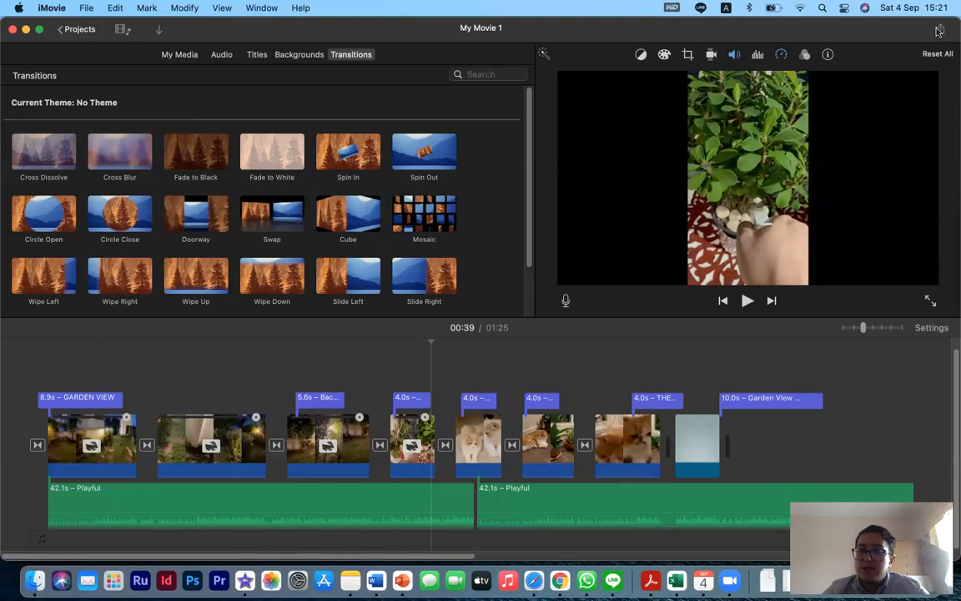
- Open the YouTube & Facebook sharing options and review the description, tags and resolution, then cancel
{"action": "left_click", "coordinate": [937, 31]}
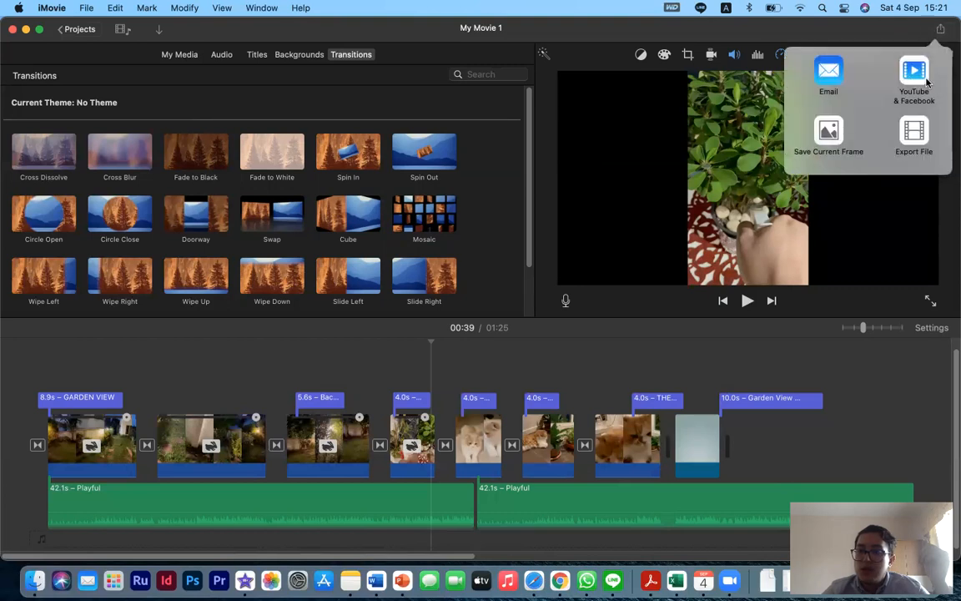
{"action": "left_click", "coordinate": [913, 75]}
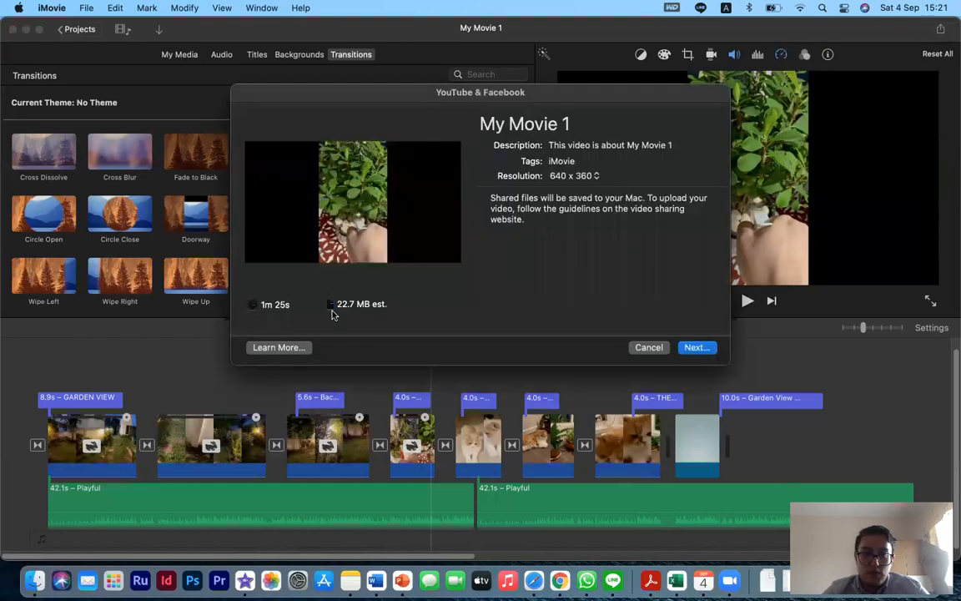
{"action": "left_click", "coordinate": [648, 347]}
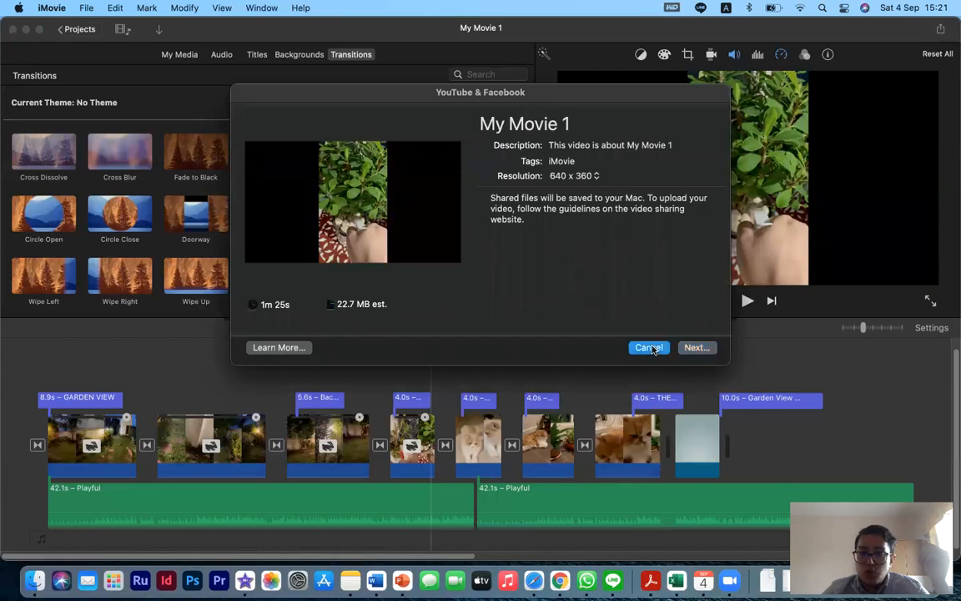
- Review the Email and Export File share dialogs again, cancelling each one
{"action": "left_click", "coordinate": [937, 30]}
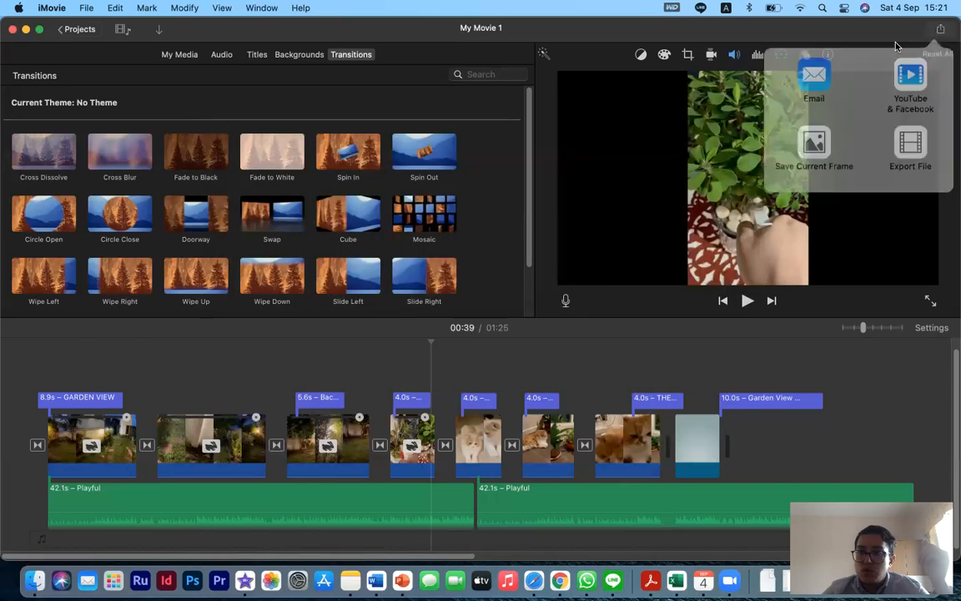
{"action": "left_click", "coordinate": [826, 74]}
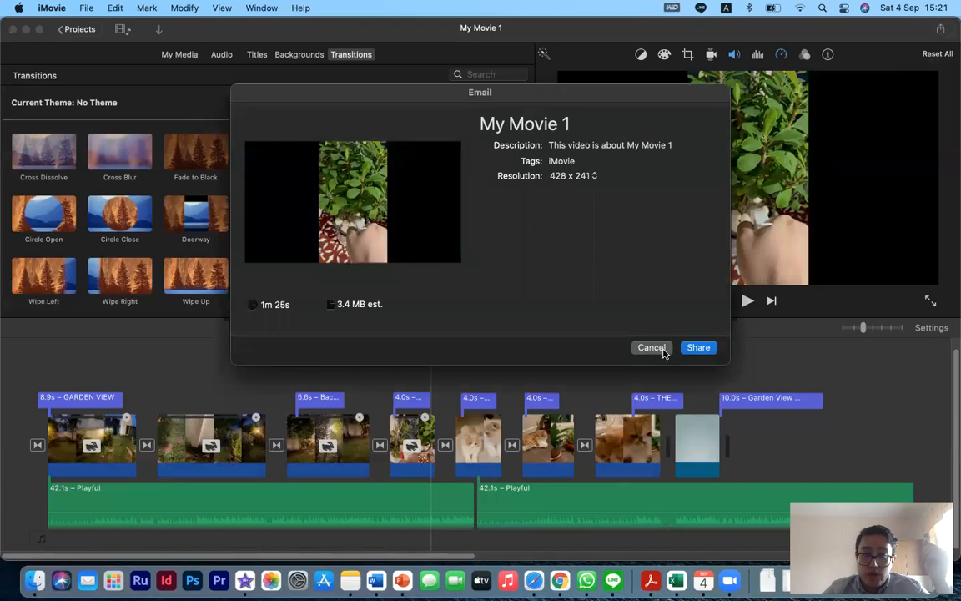
{"action": "left_click", "coordinate": [652, 347]}
{"action": "left_click", "coordinate": [937, 30]}
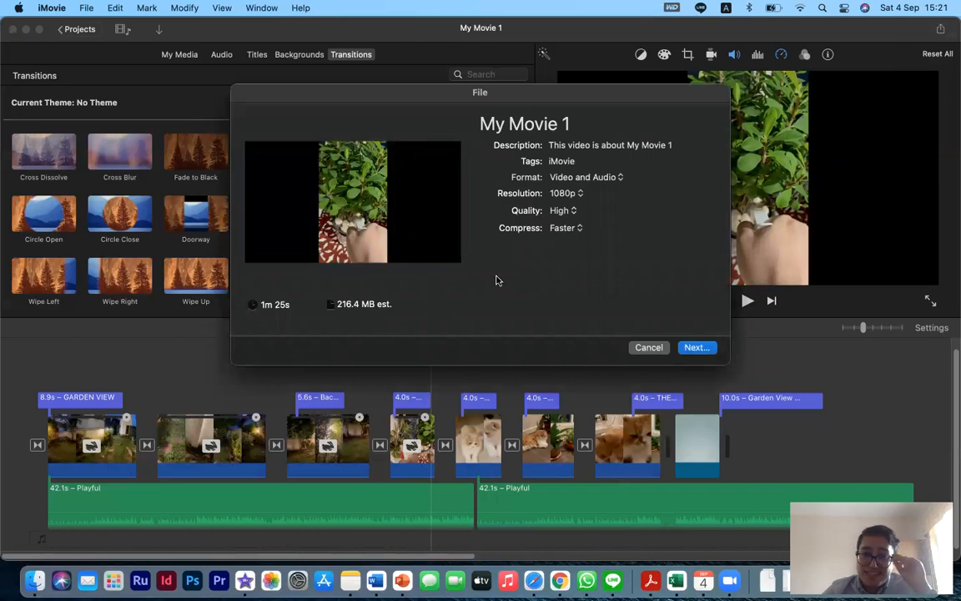
{"action": "left_click", "coordinate": [649, 347]}
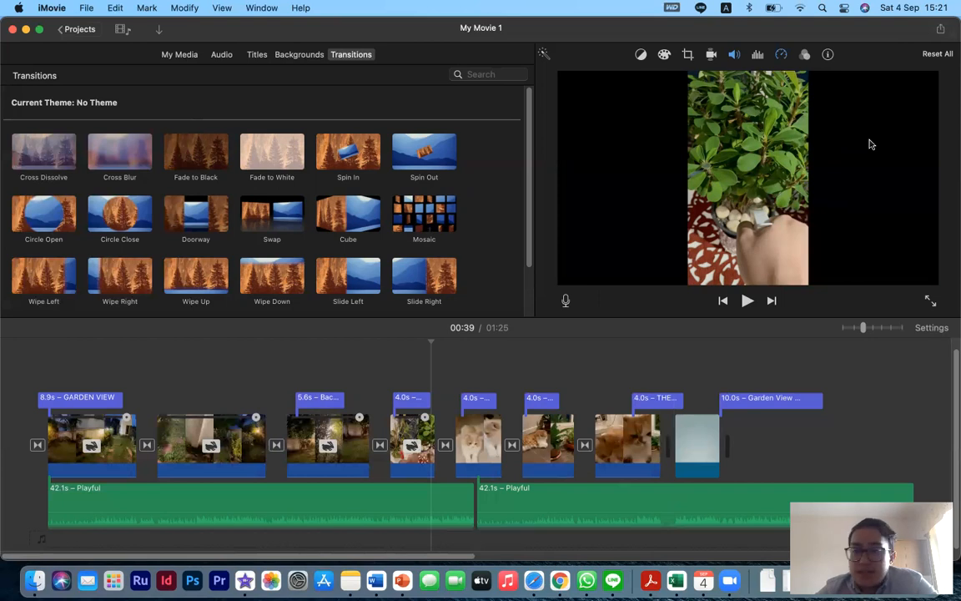
{"action": "left_click", "coordinate": [932, 30]}
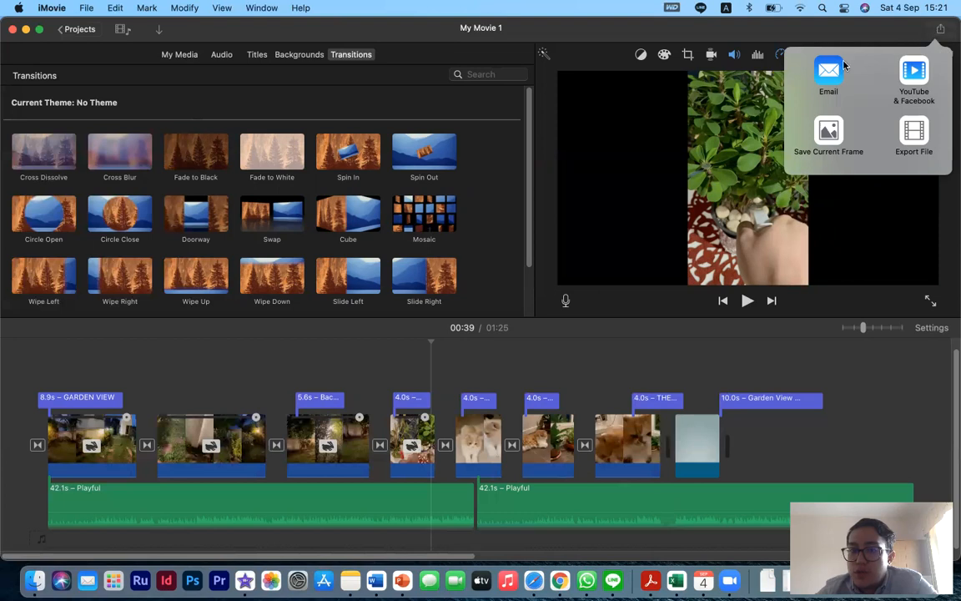
{"action": "left_click", "coordinate": [826, 75]}
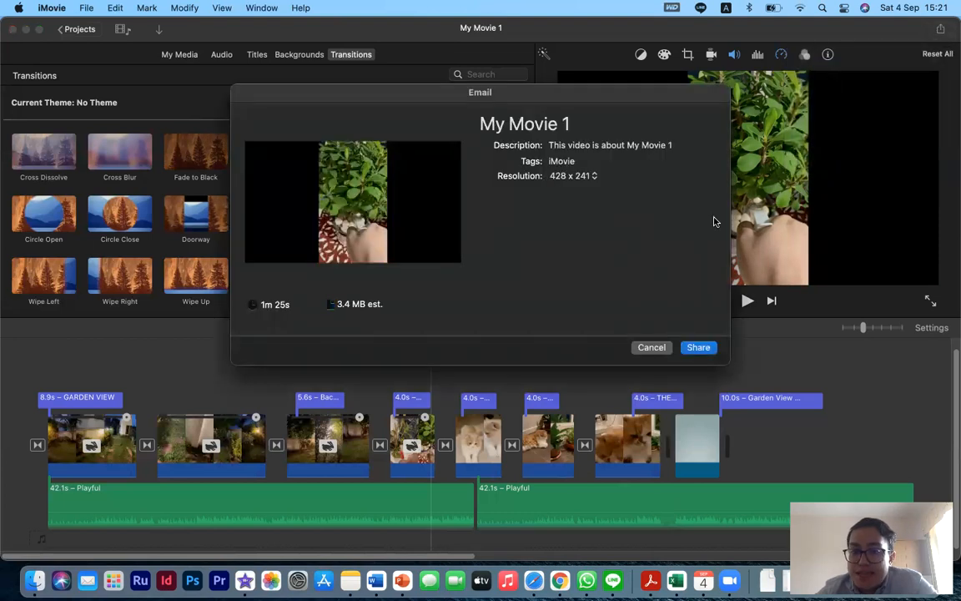
{"action": "left_click", "coordinate": [651, 347]}
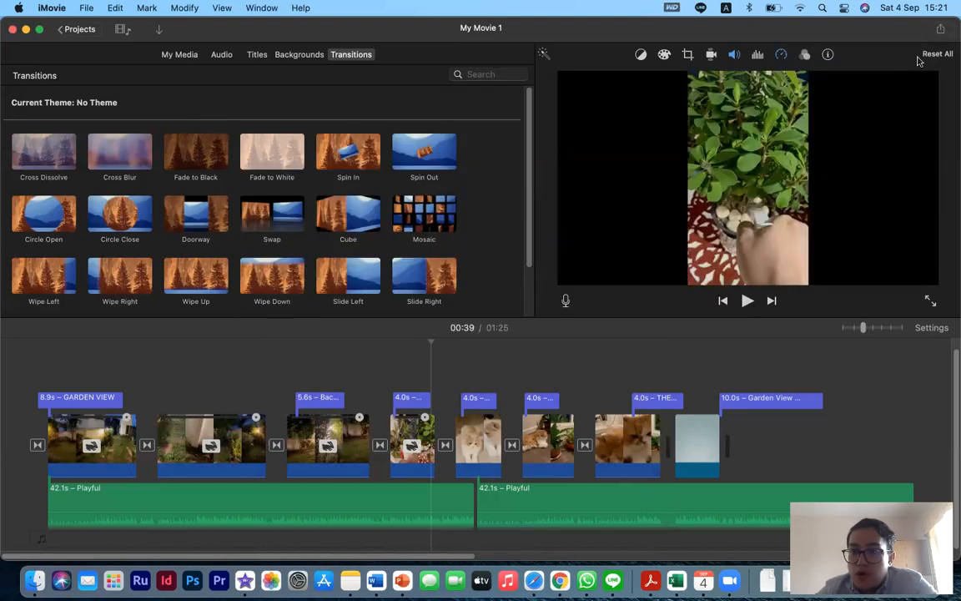
- Try the YouTube & Facebook resolution at 1920 x 1080 and back at 640 x 360, then cancel
{"action": "left_click", "coordinate": [941, 31]}
{"action": "left_click", "coordinate": [914, 74]}
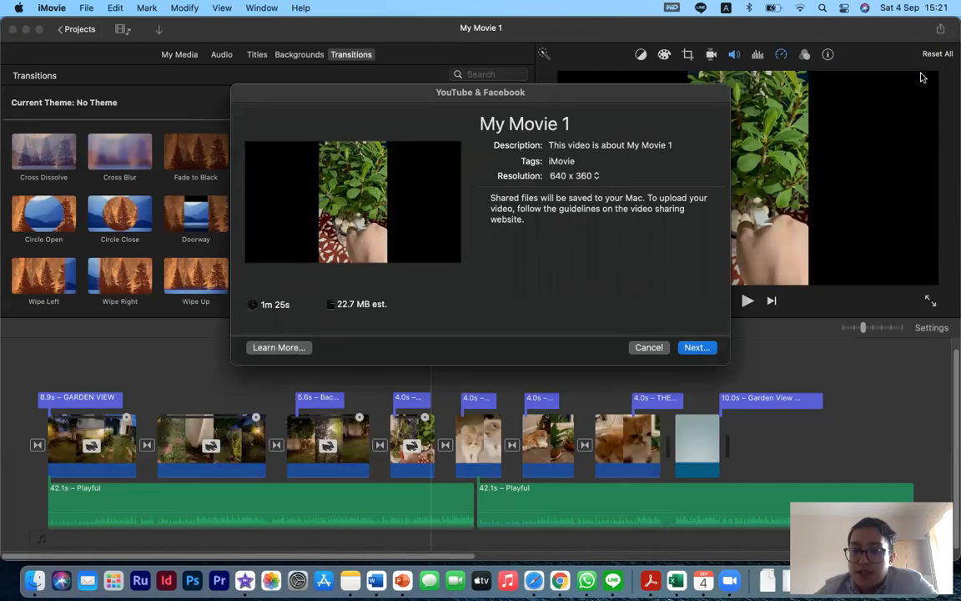
{"action": "left_click", "coordinate": [588, 176]}
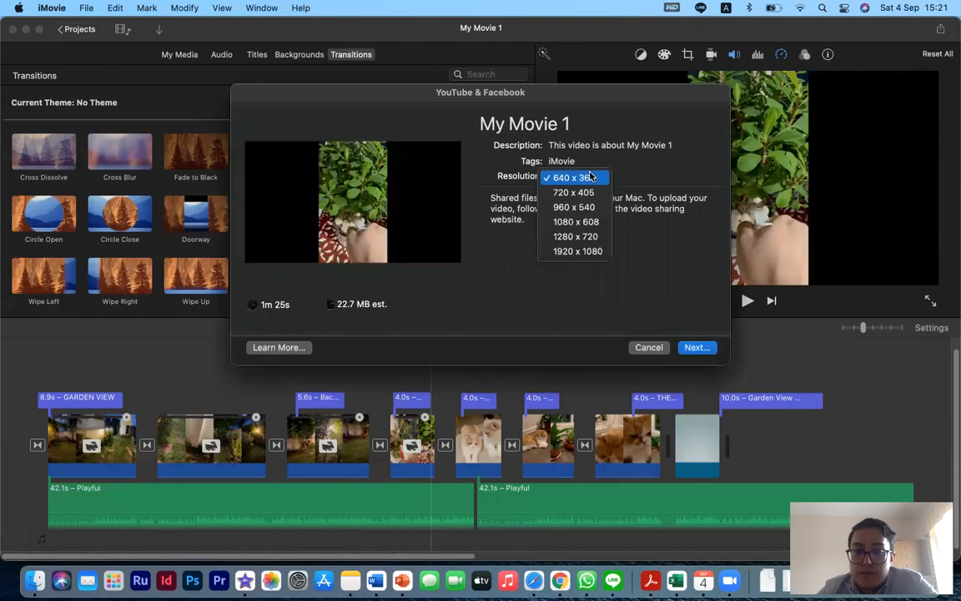
{"action": "left_click", "coordinate": [578, 250]}
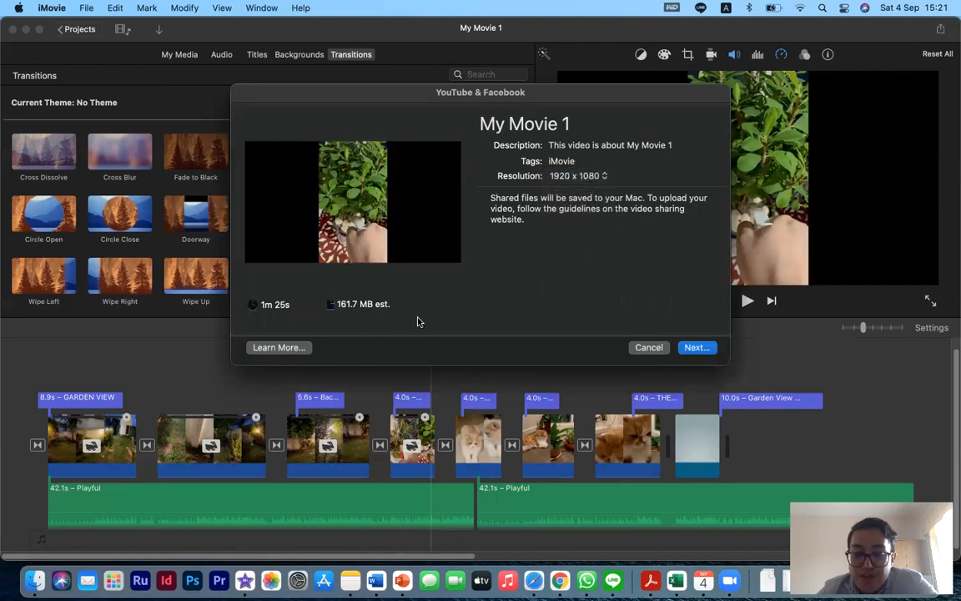
{"action": "left_click", "coordinate": [576, 177]}
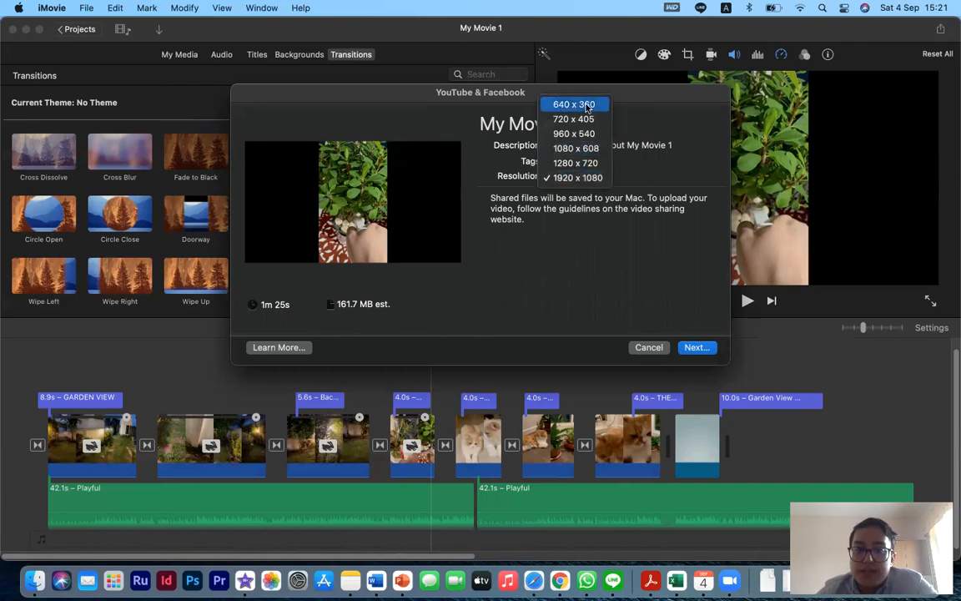
{"action": "left_click", "coordinate": [579, 103]}
{"action": "left_click", "coordinate": [659, 348]}
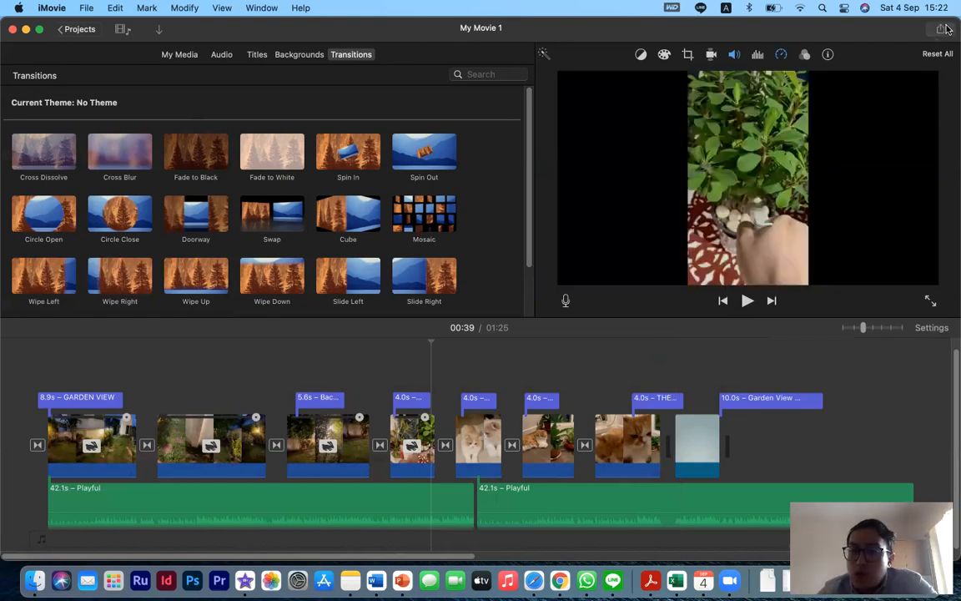
- Open the YouTube & Facebook share dialog and its resolution list once more, then cancel
{"action": "left_click", "coordinate": [941, 29]}
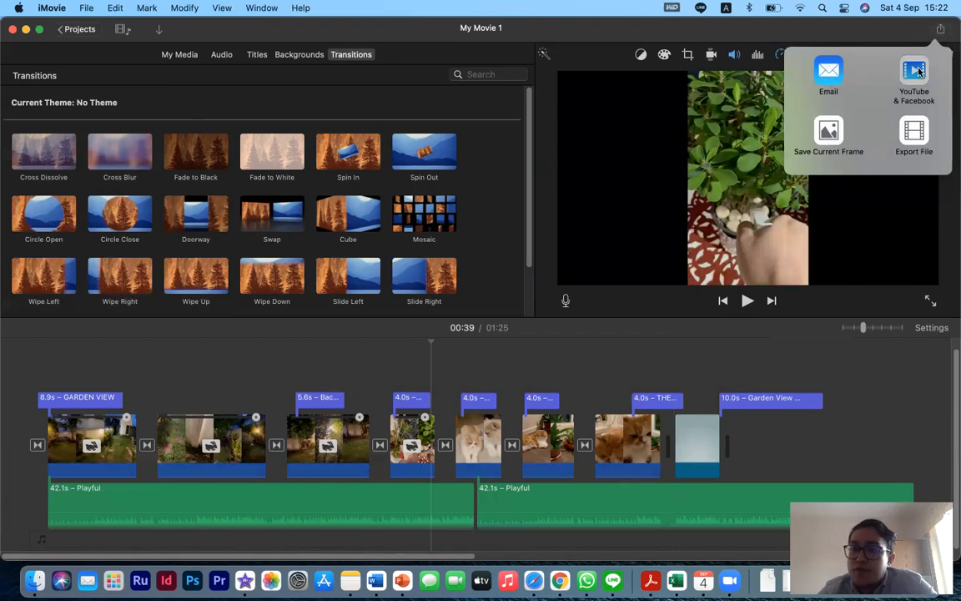
{"action": "left_click", "coordinate": [897, 82]}
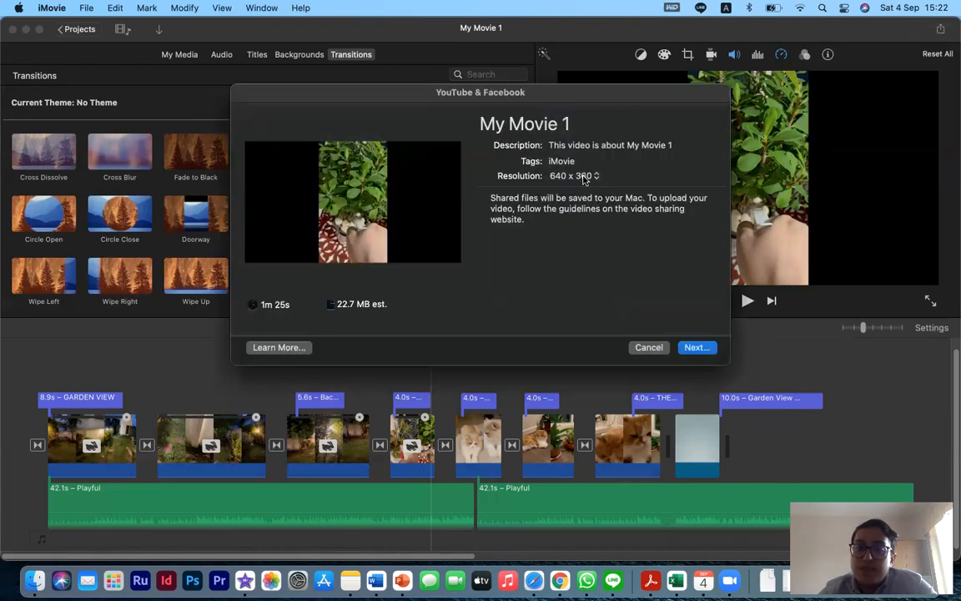
{"action": "left_click", "coordinate": [583, 179]}
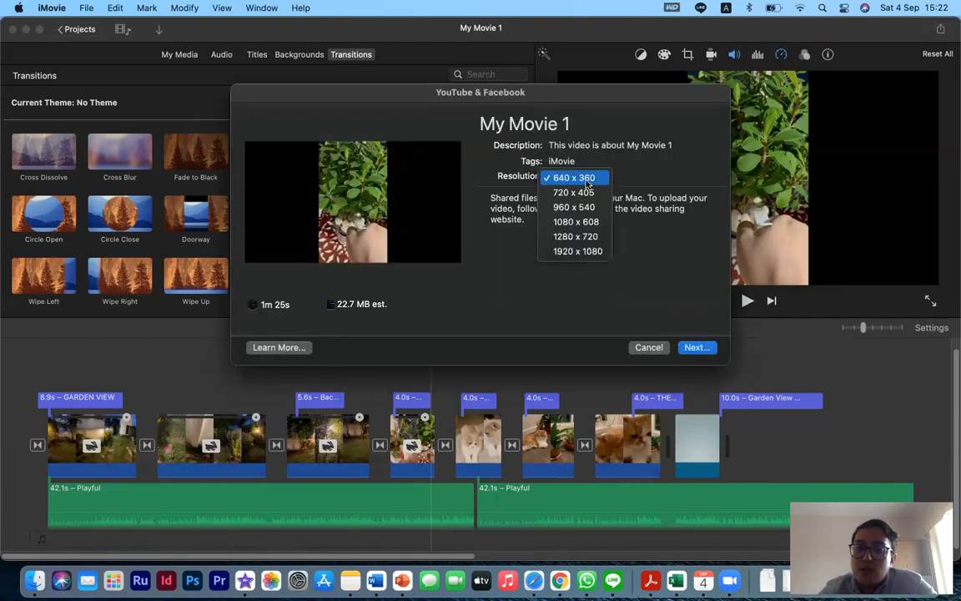
{"action": "left_click", "coordinate": [634, 276]}
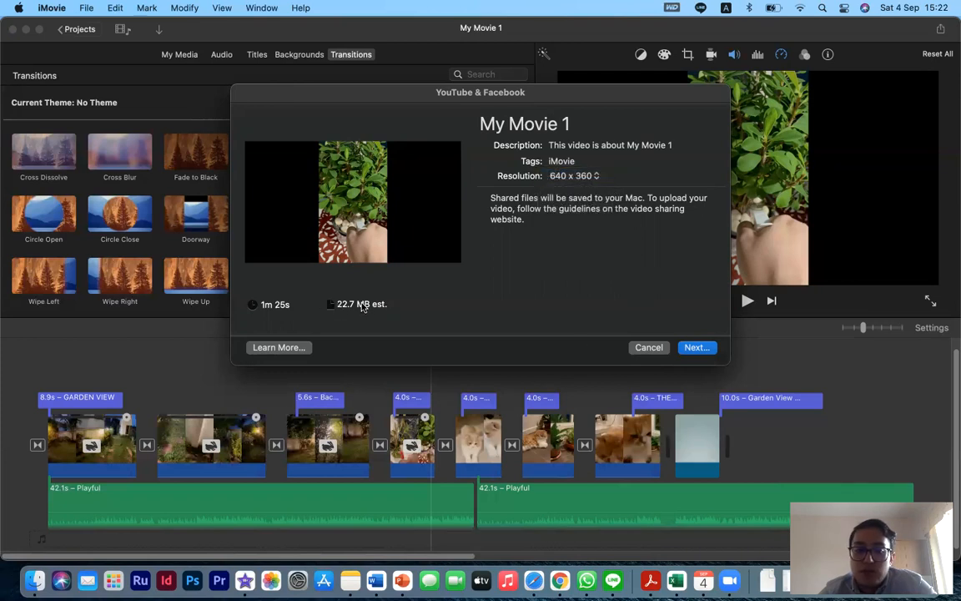
{"action": "left_click", "coordinate": [648, 347]}
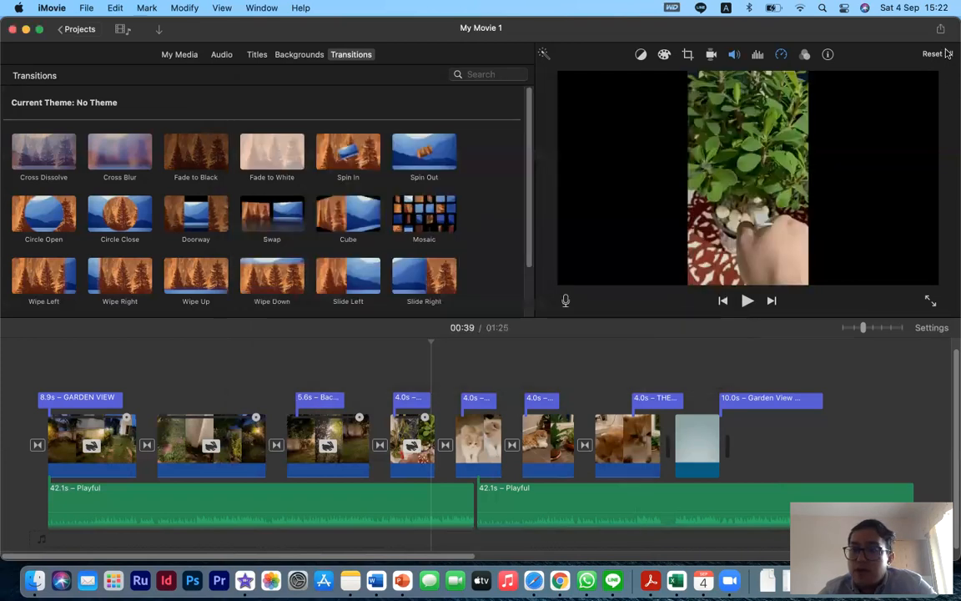
- Open the Export File share dialog to review its settings, then cancel
{"action": "left_click", "coordinate": [941, 28]}
{"action": "left_click", "coordinate": [899, 152]}
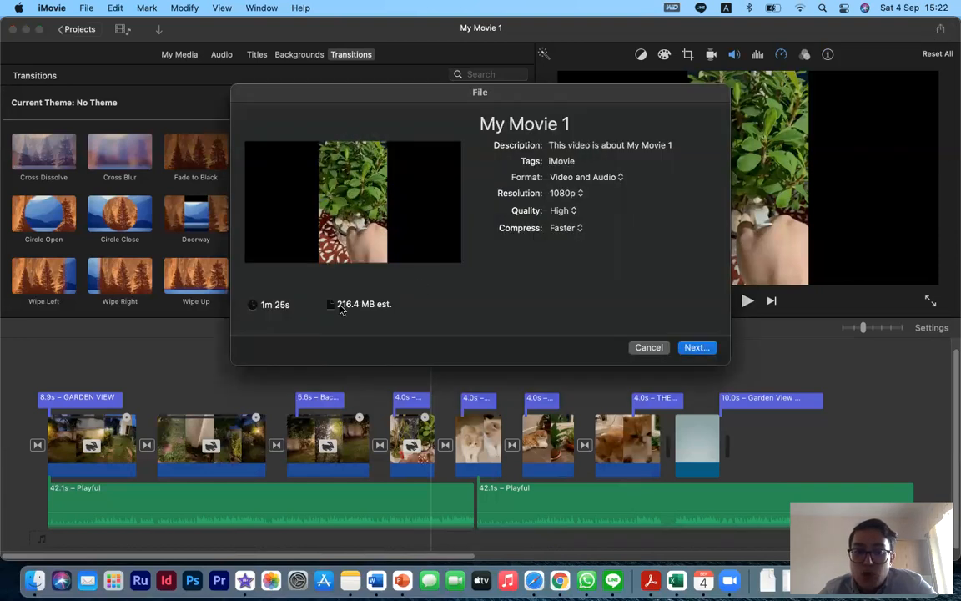
{"action": "left_click", "coordinate": [644, 347]}
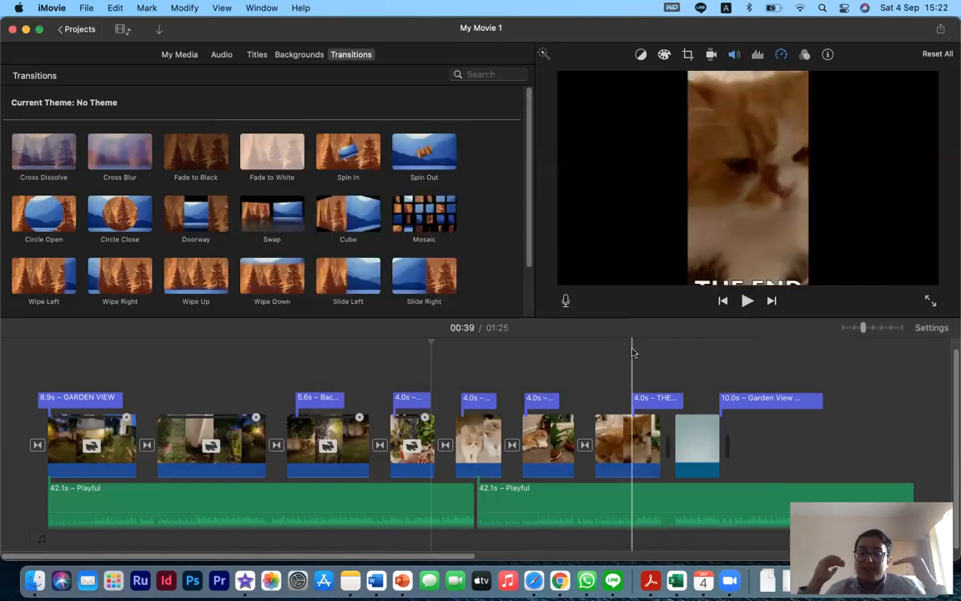
- Open the Email share dialog, cancel it, and close the share menu
{"action": "left_click", "coordinate": [940, 28]}
{"action": "left_click", "coordinate": [827, 76]}
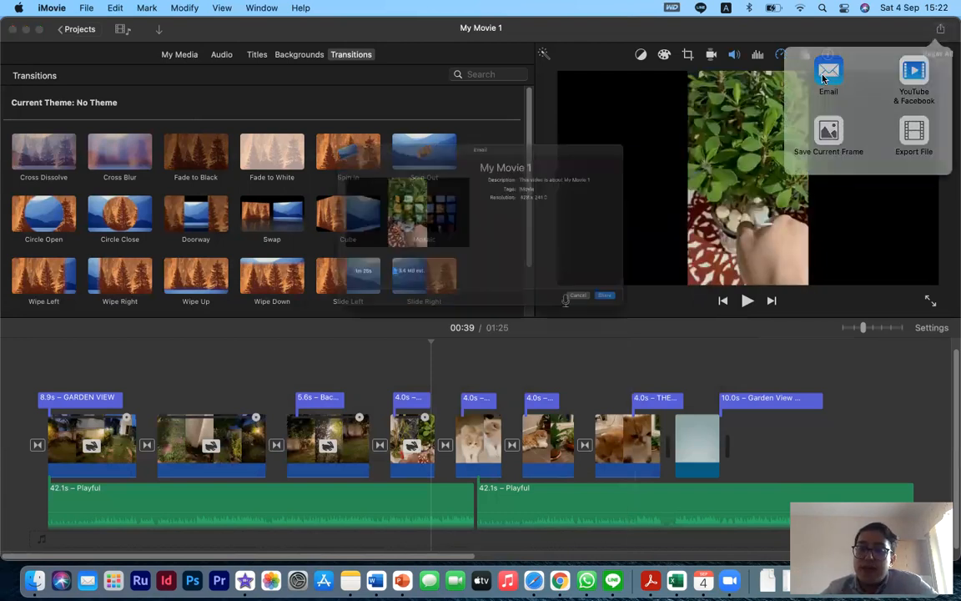
{"action": "left_click", "coordinate": [651, 347]}
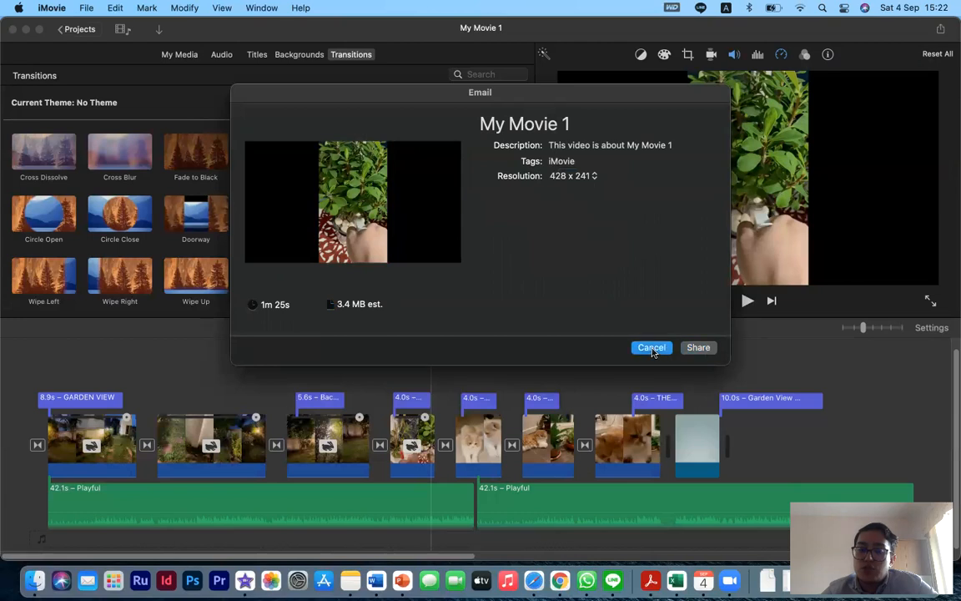
{"action": "left_click", "coordinate": [940, 29]}
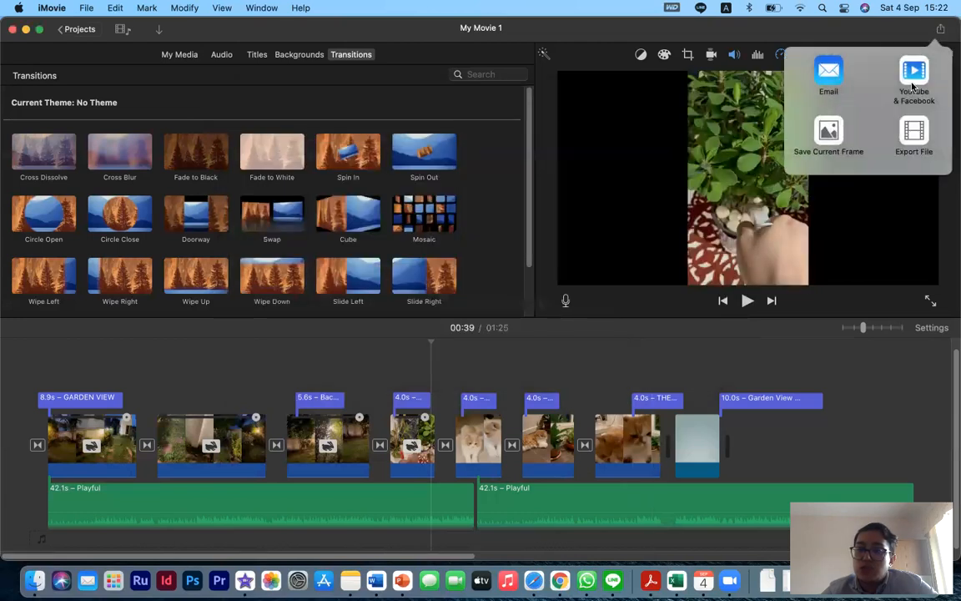
{"action": "left_click", "coordinate": [908, 35]}
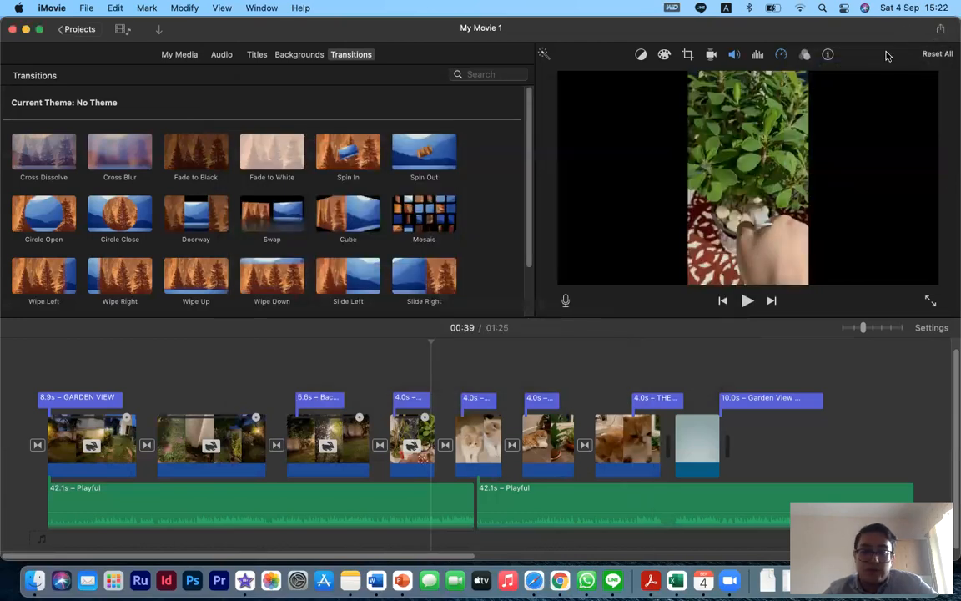
- Switch to the PowerPoint lesson presentation and go to the Homework slide
{"action": "key", "text": "ctrl+Right"}
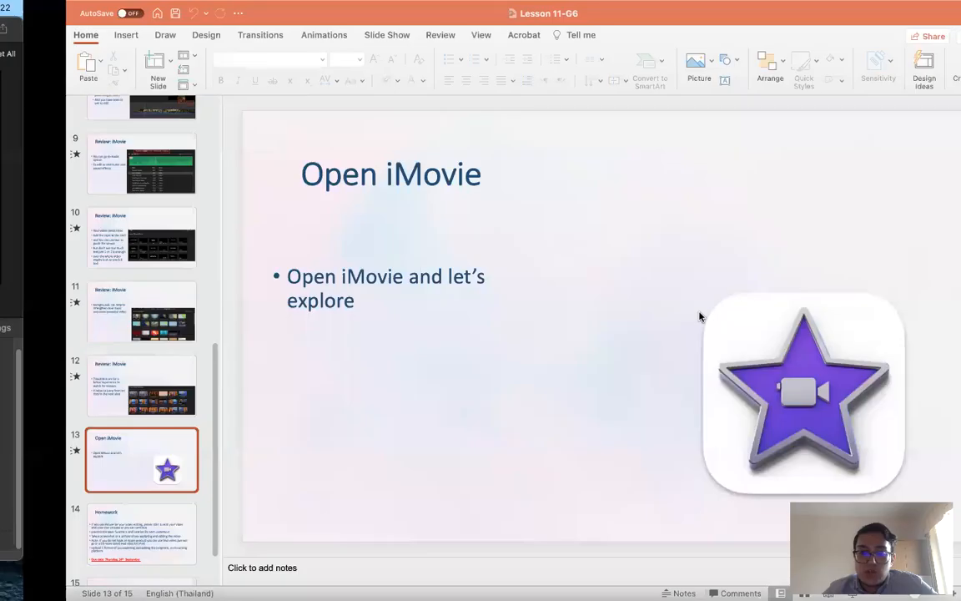
{"action": "left_click", "coordinate": [83, 522]}
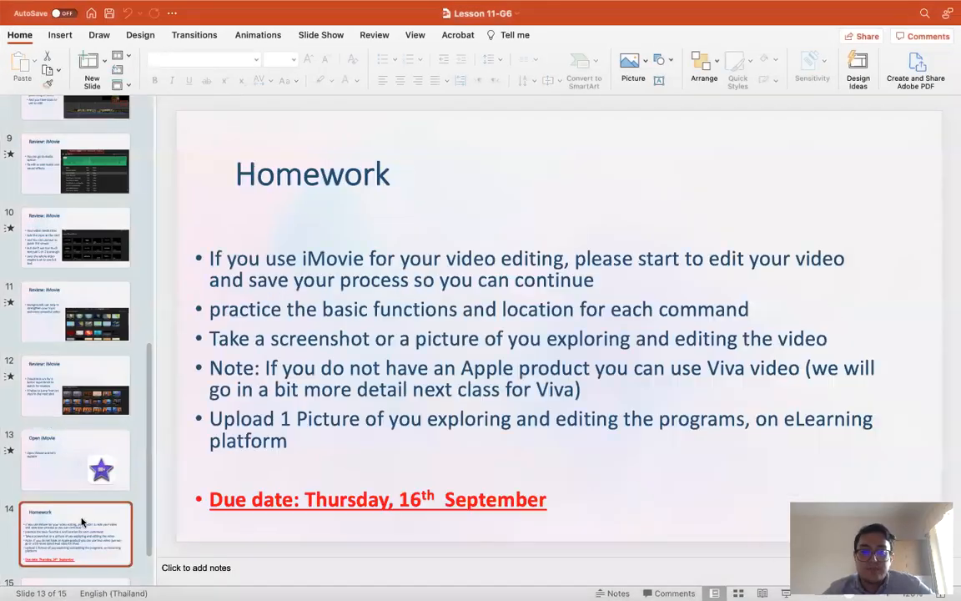